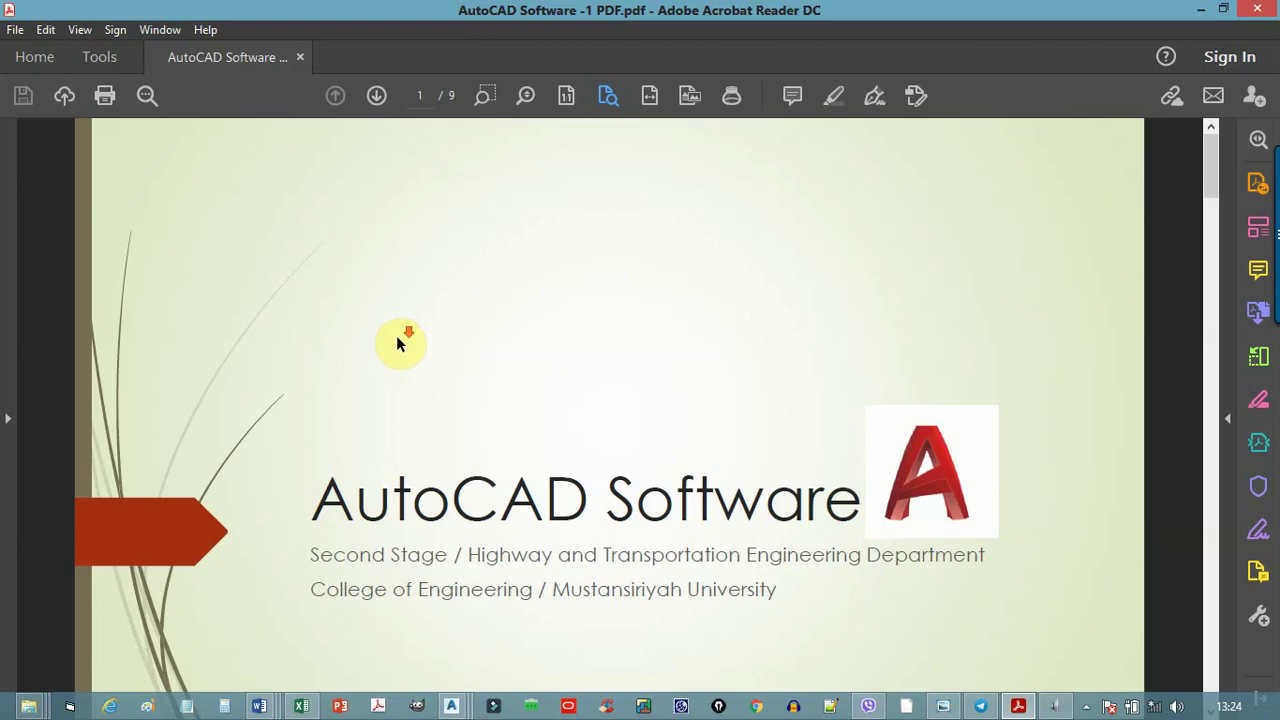
- Scroll to the 'Starting a New Drawing' slide, then bring up the Drawing3.dwg window in AutoCAD
scroll(396, 343, down, 1)
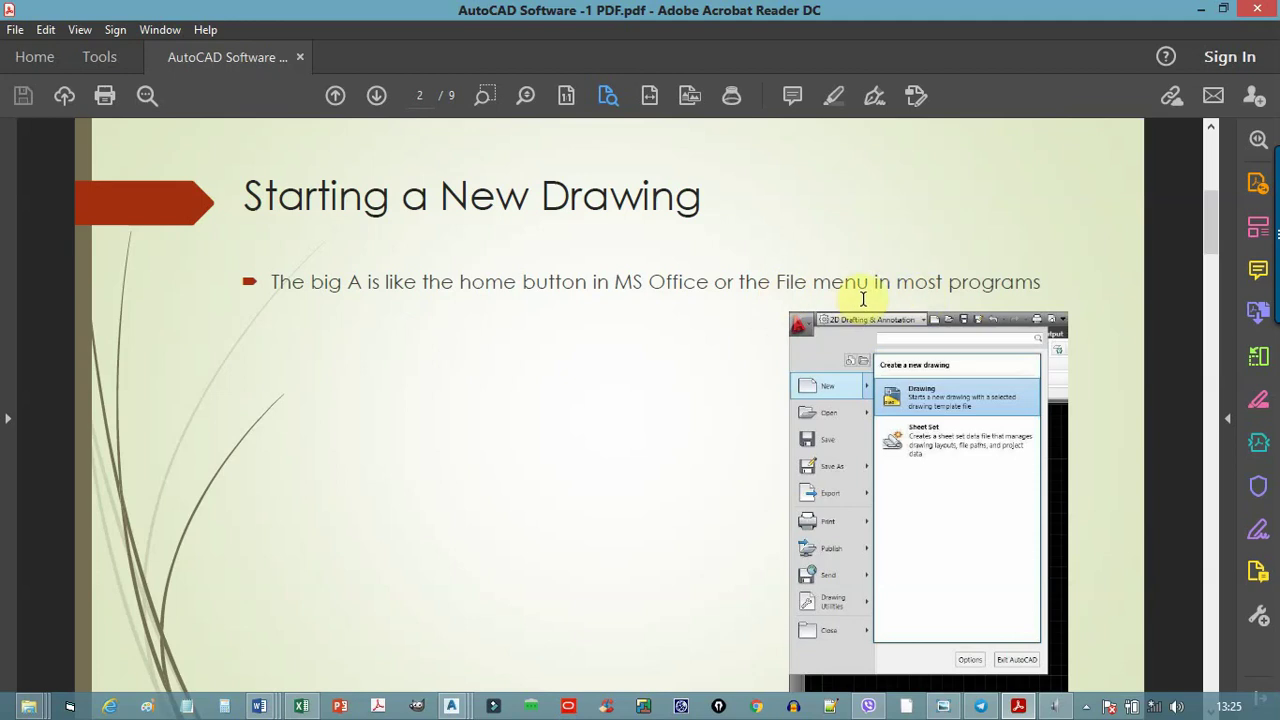
mouse_move(451, 706)
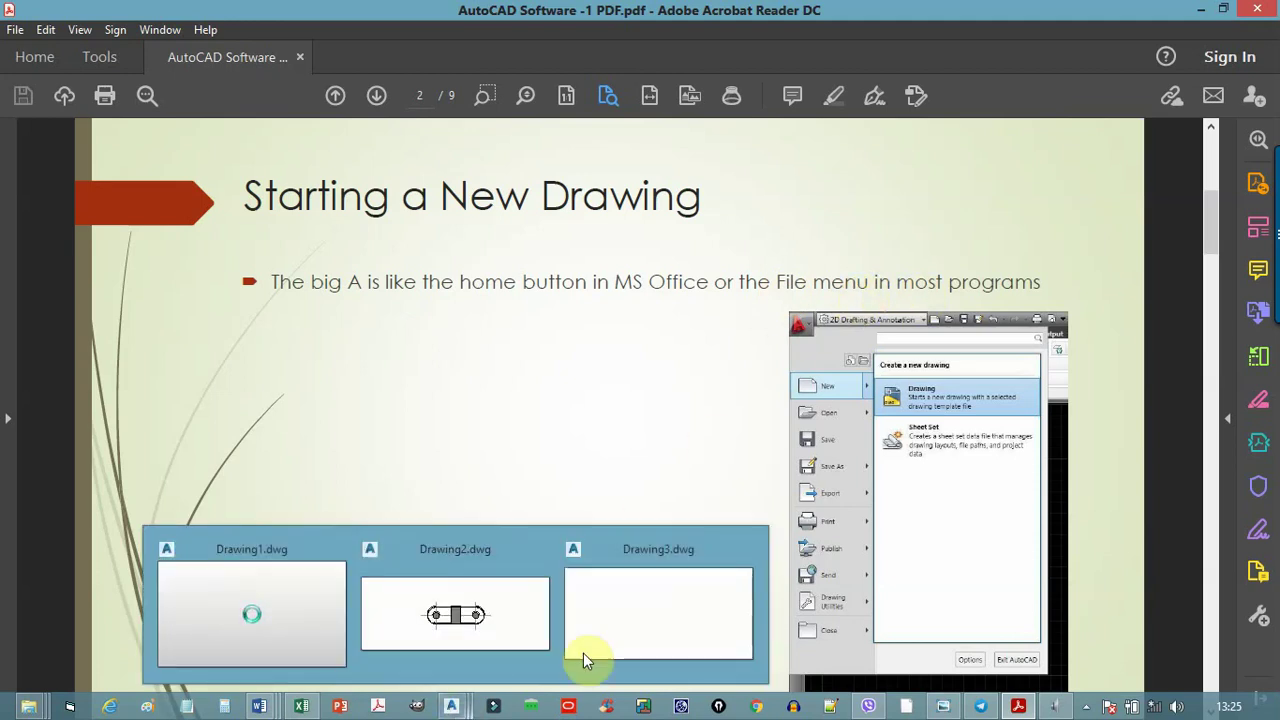
click(640, 635)
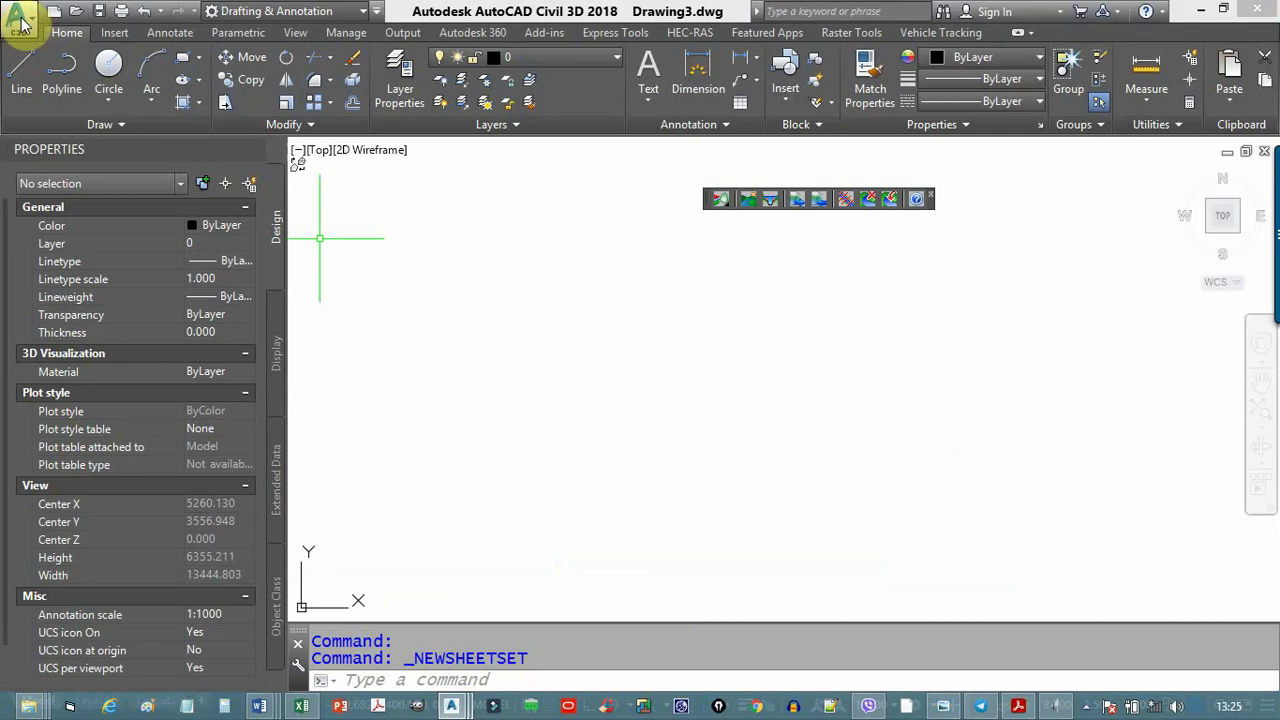
- Review the application menu's file and new-drawing commands, close it, and return to the Acrobat slides
click(20, 20)
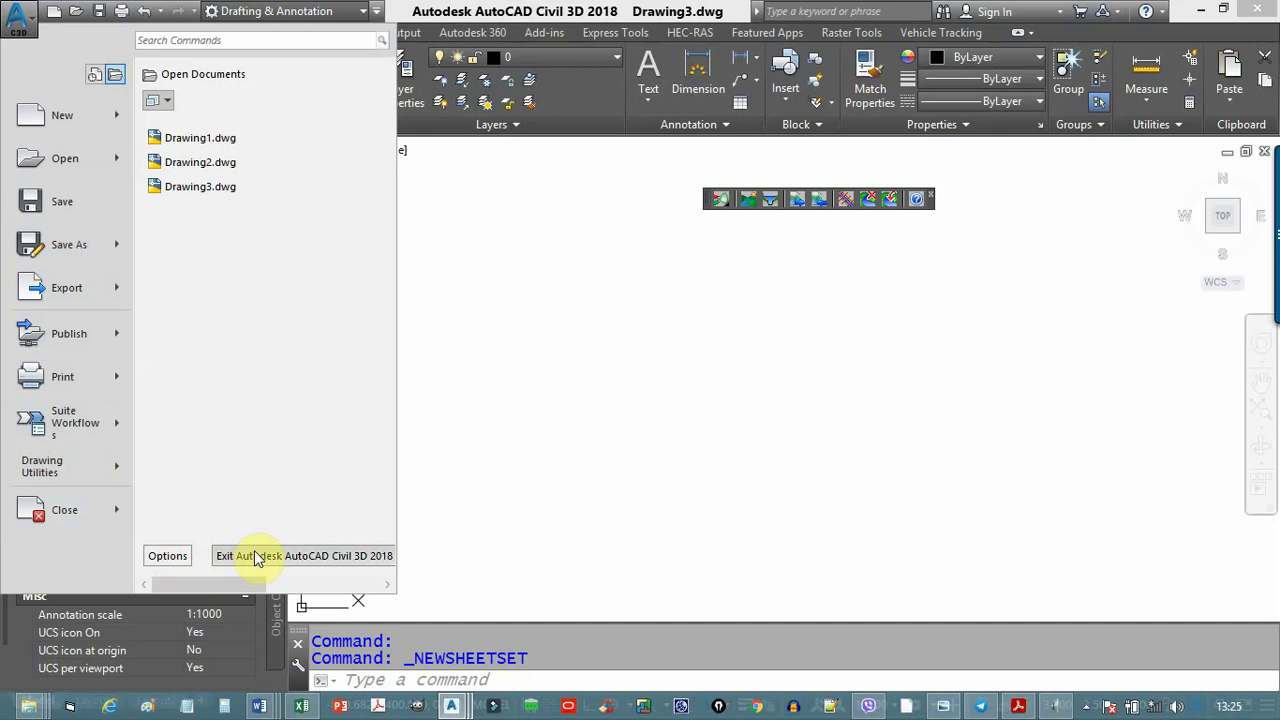
click(583, 420)
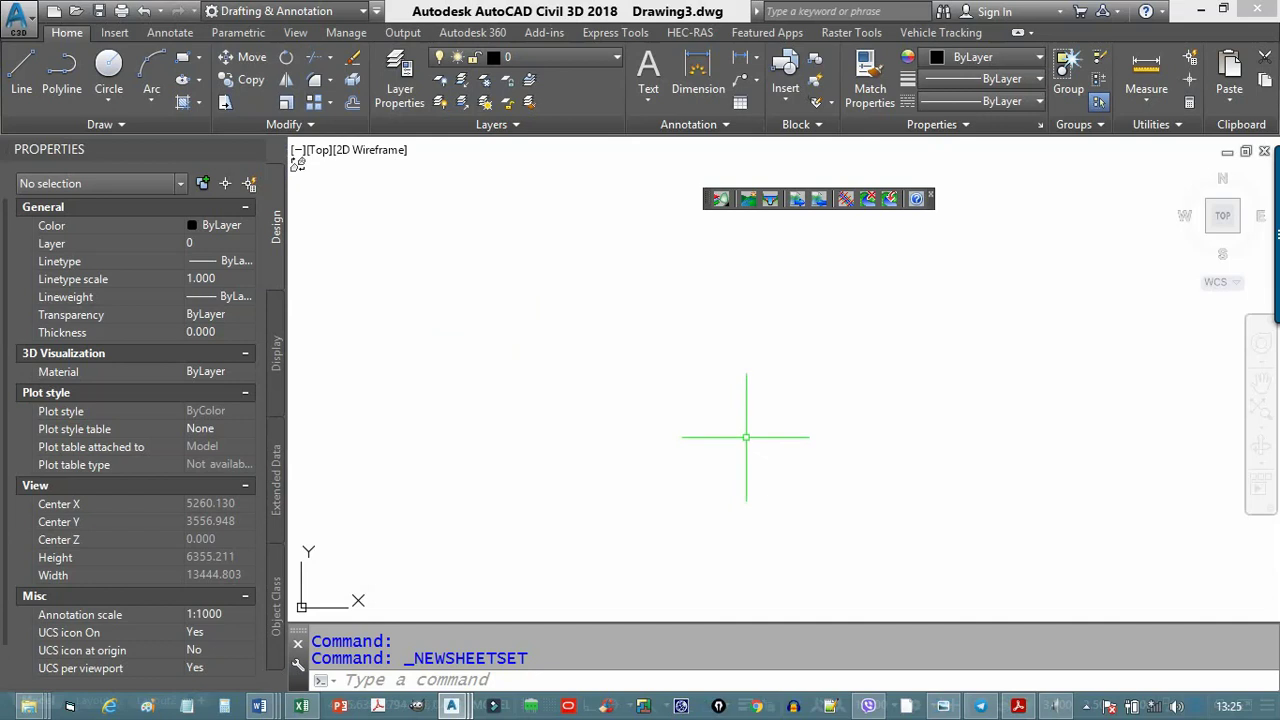
click(1018, 706)
- Scroll the PDF down to page 4, 'Setting Up the Workspace'
scroll(575, 442, down, 3)
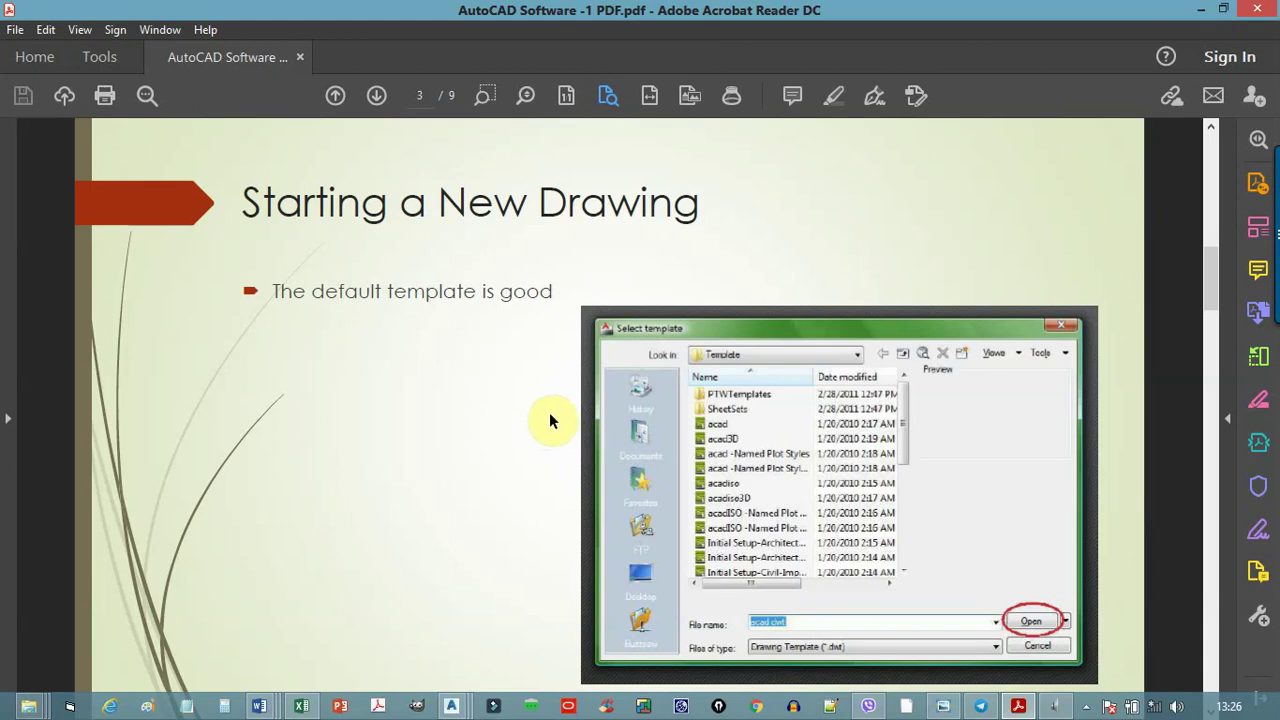
scroll(549, 420, down, 1)
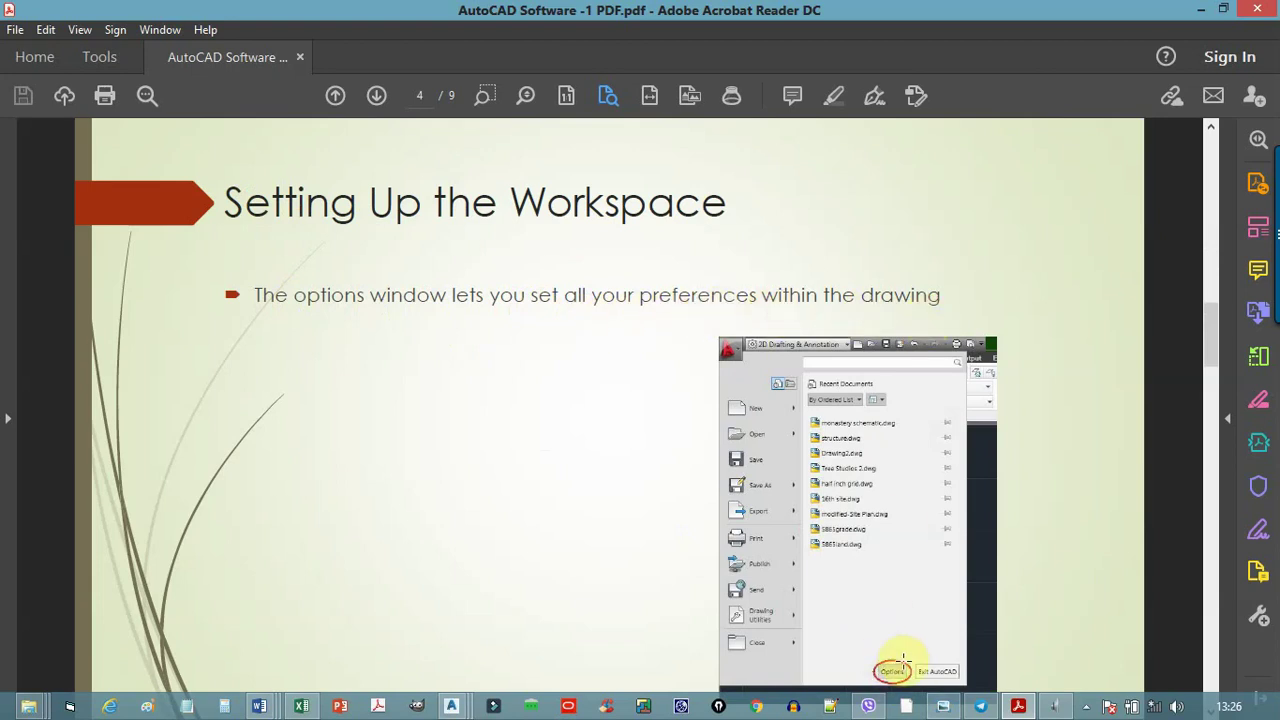
mouse_move(451, 706)
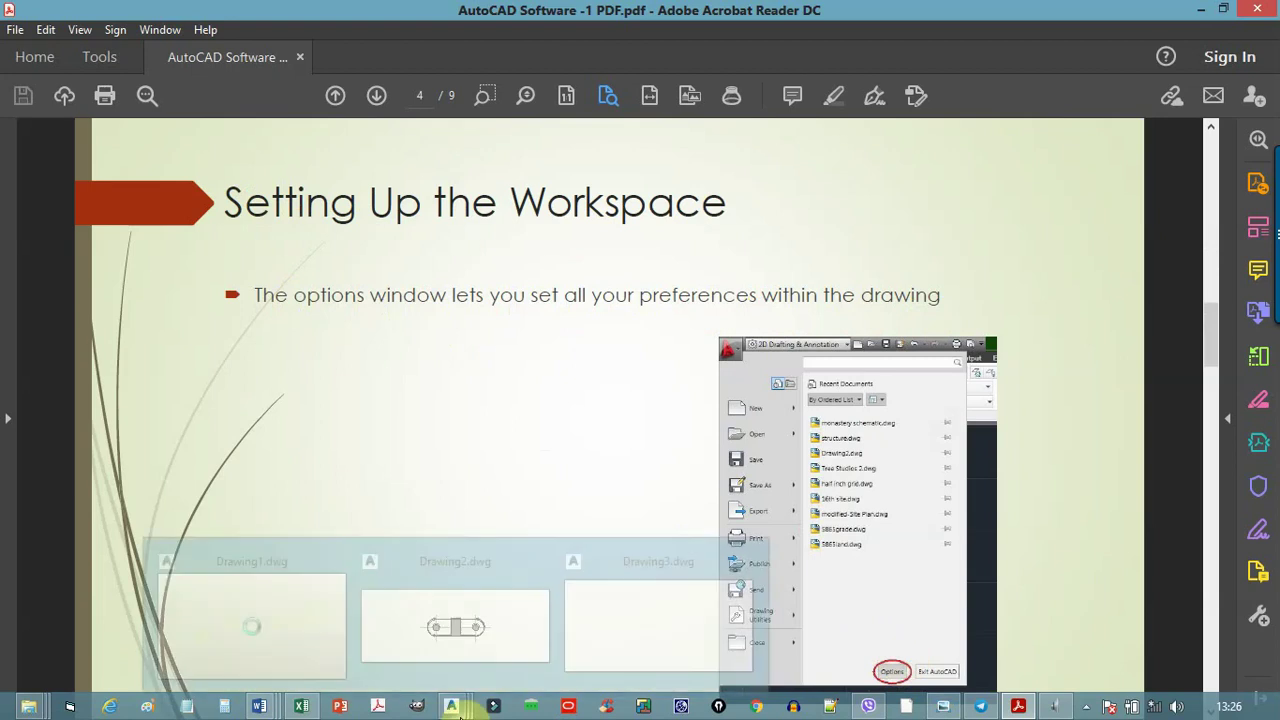
- Bring AutoCAD forward and open the Options dialog on its Display tab
click(687, 608)
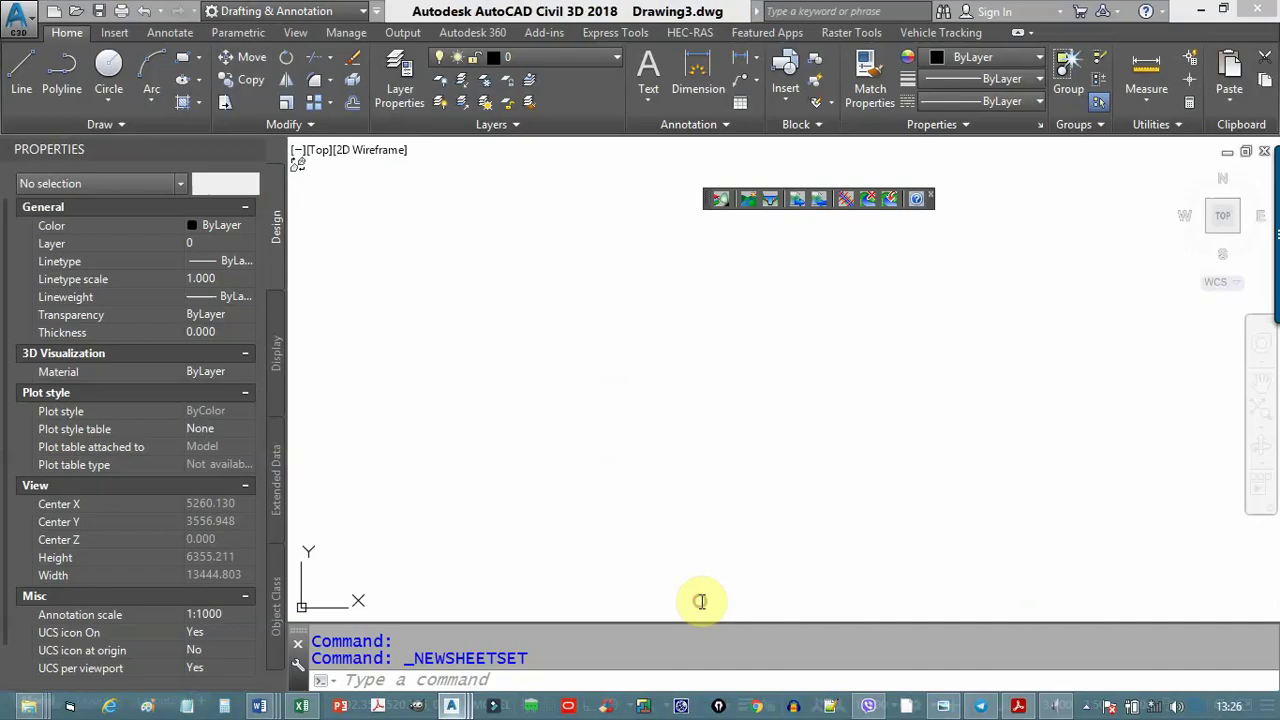
click(14, 24)
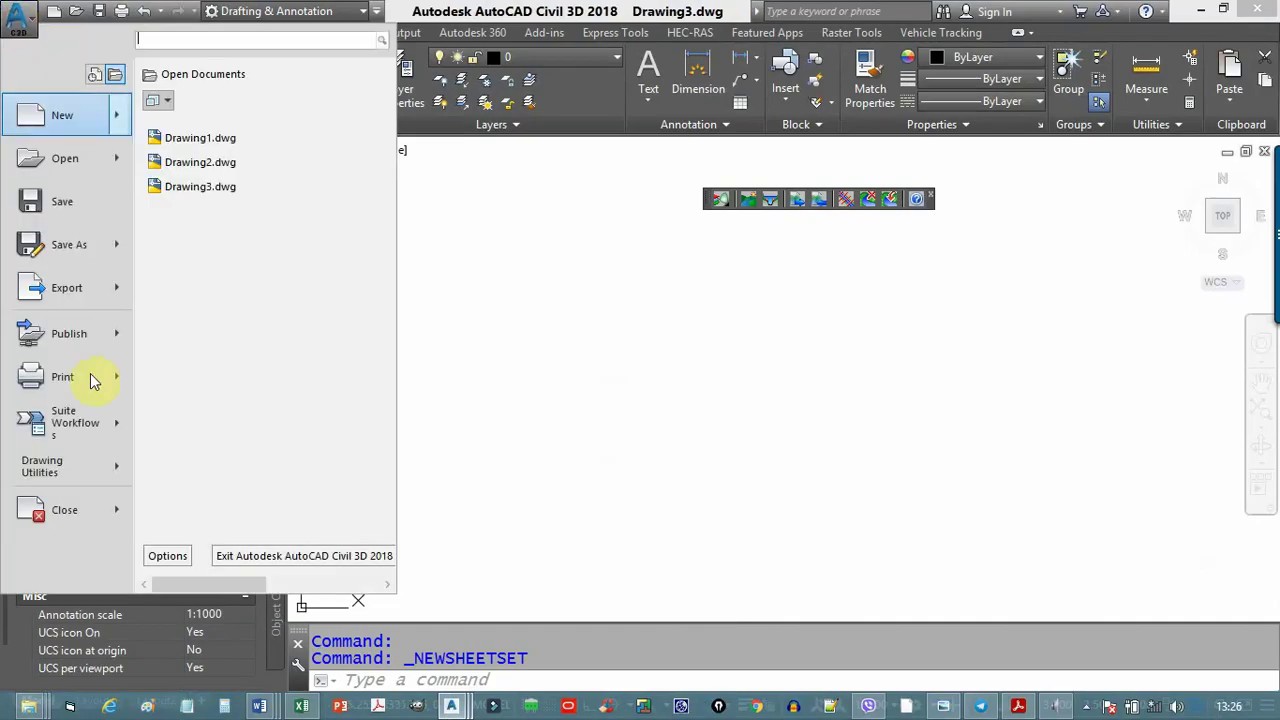
click(157, 556)
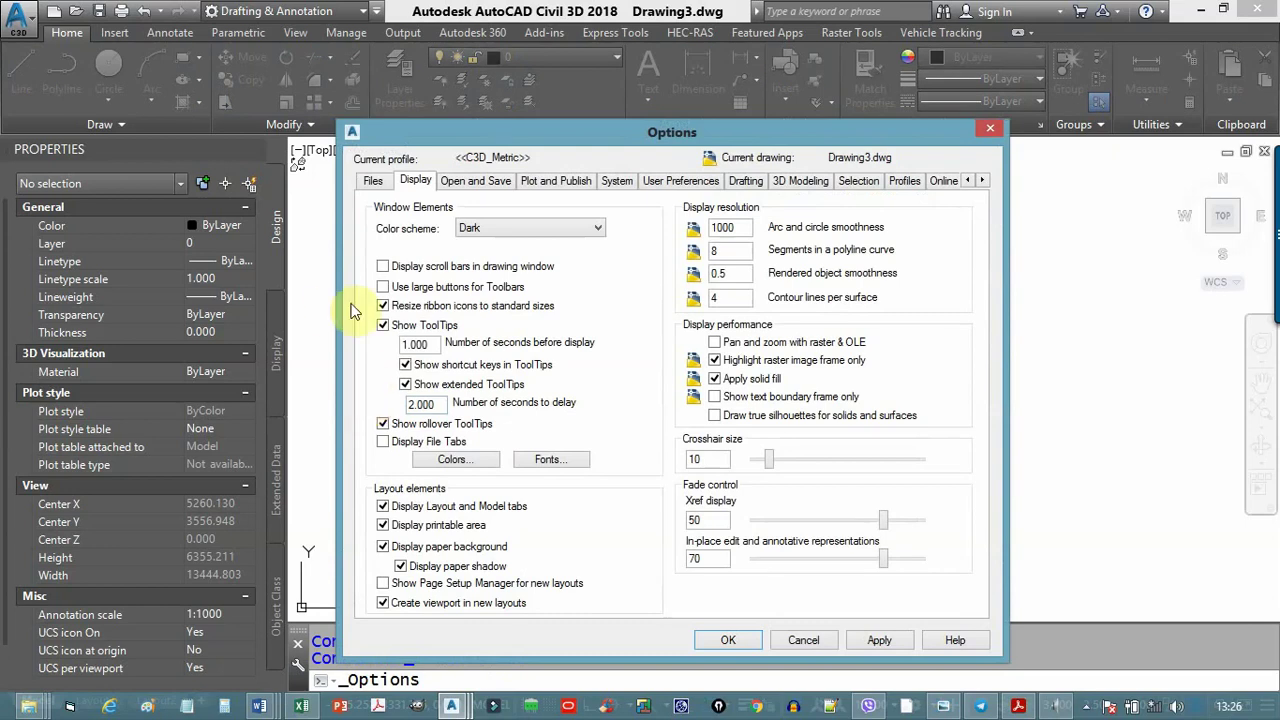
click(372, 182)
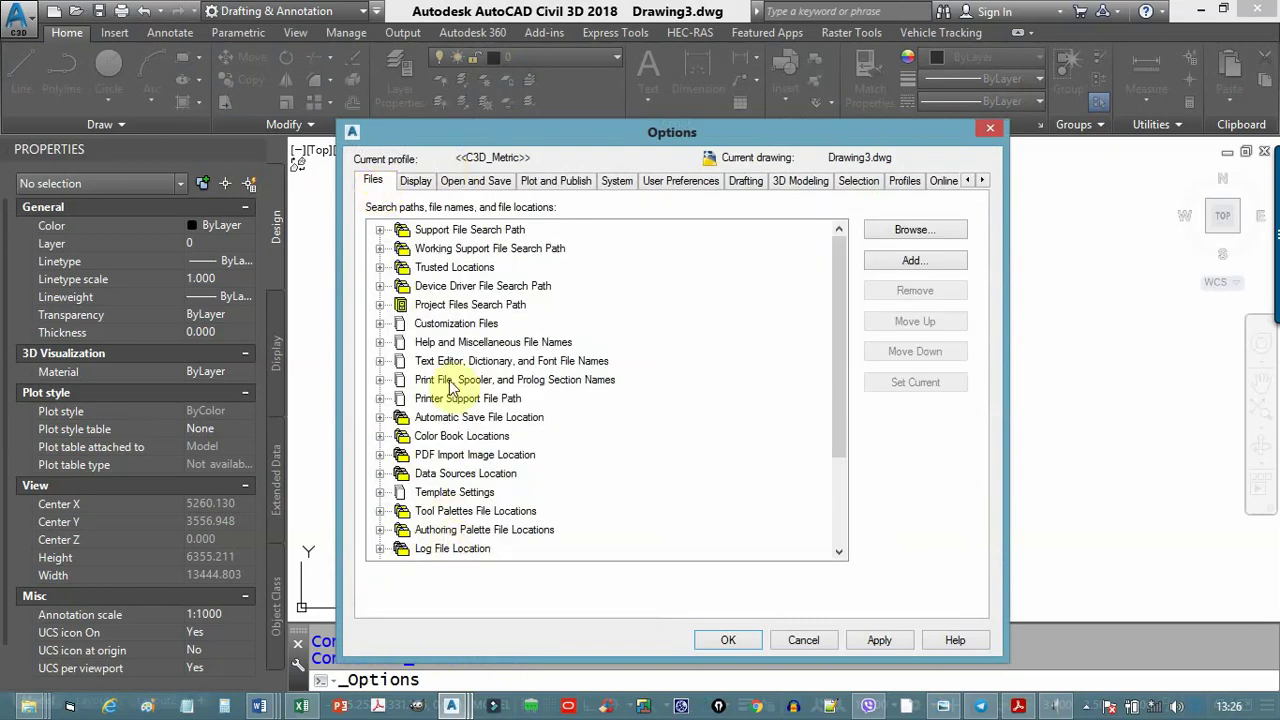
click(415, 181)
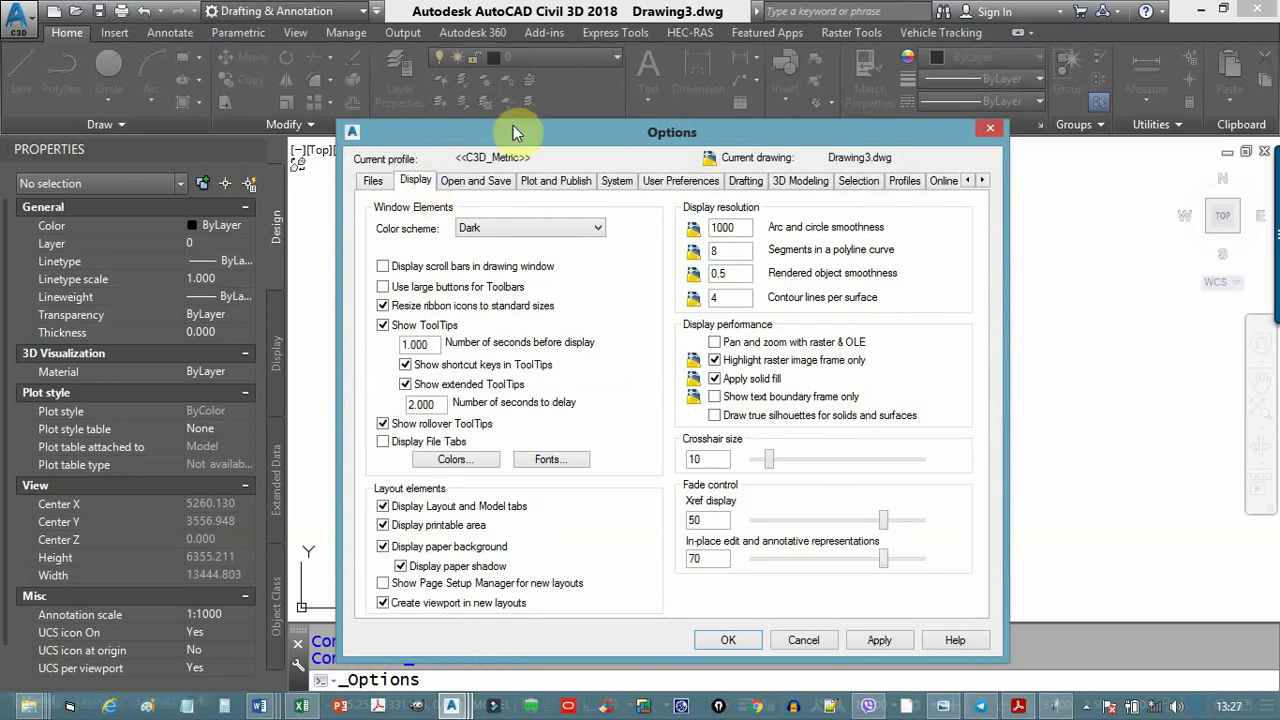
drag(510, 126, 581, 186)
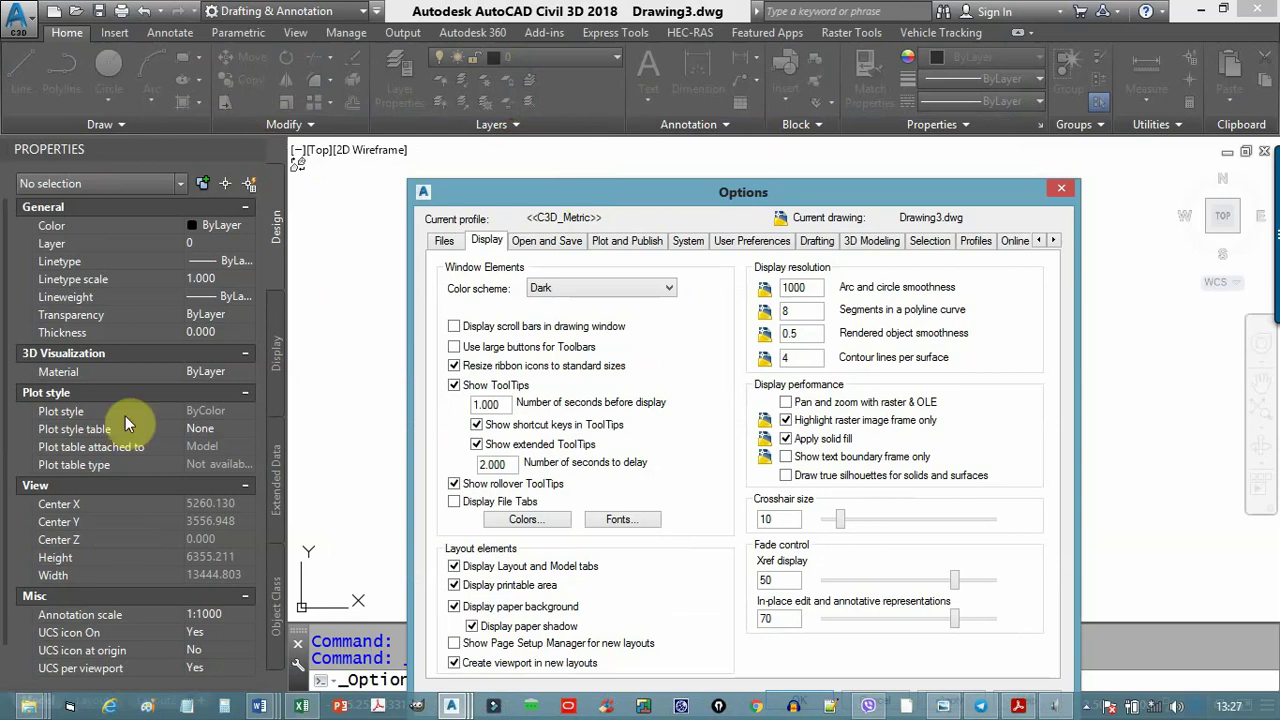
- Set the Color scheme to Light and apply it
click(580, 288)
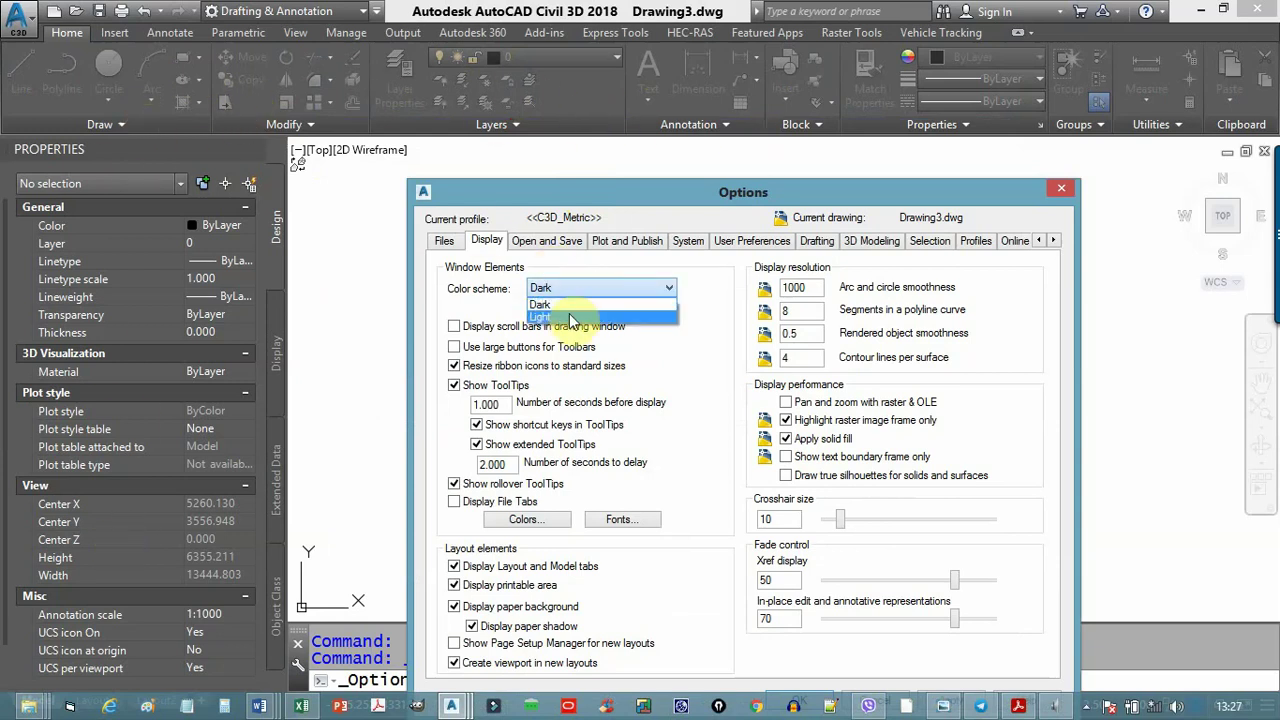
click(568, 315)
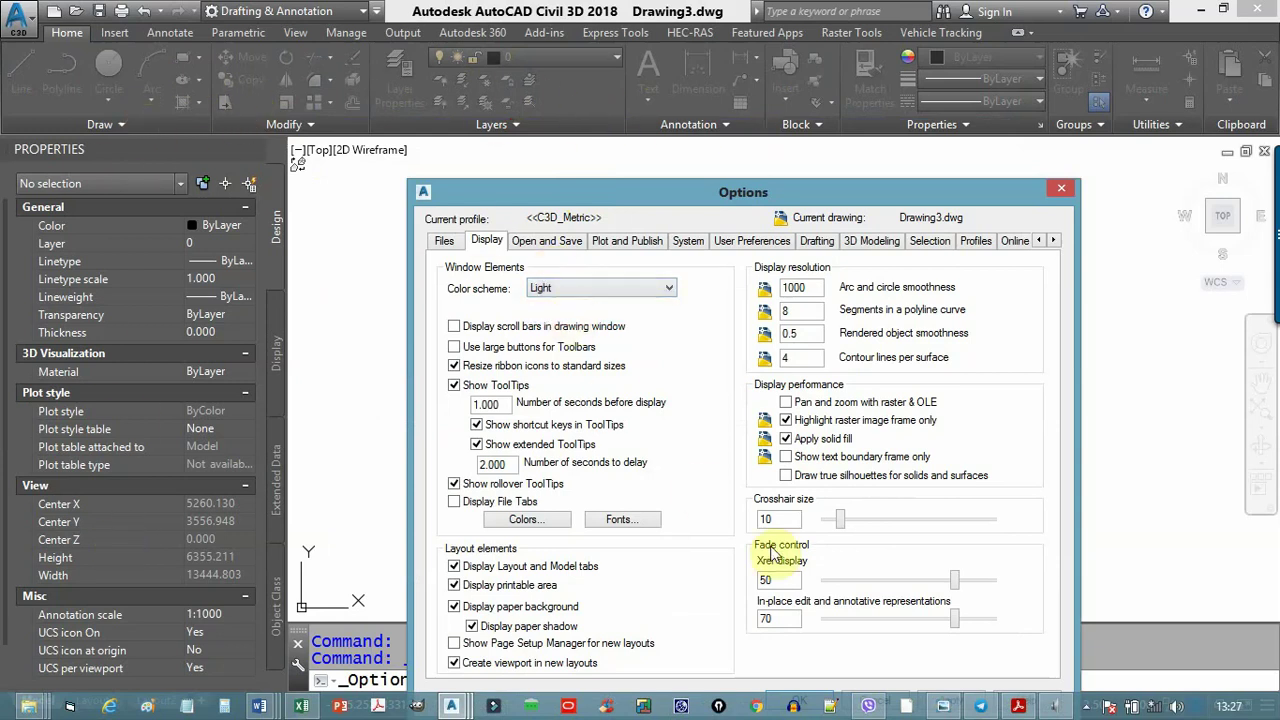
drag(686, 198, 632, 80)
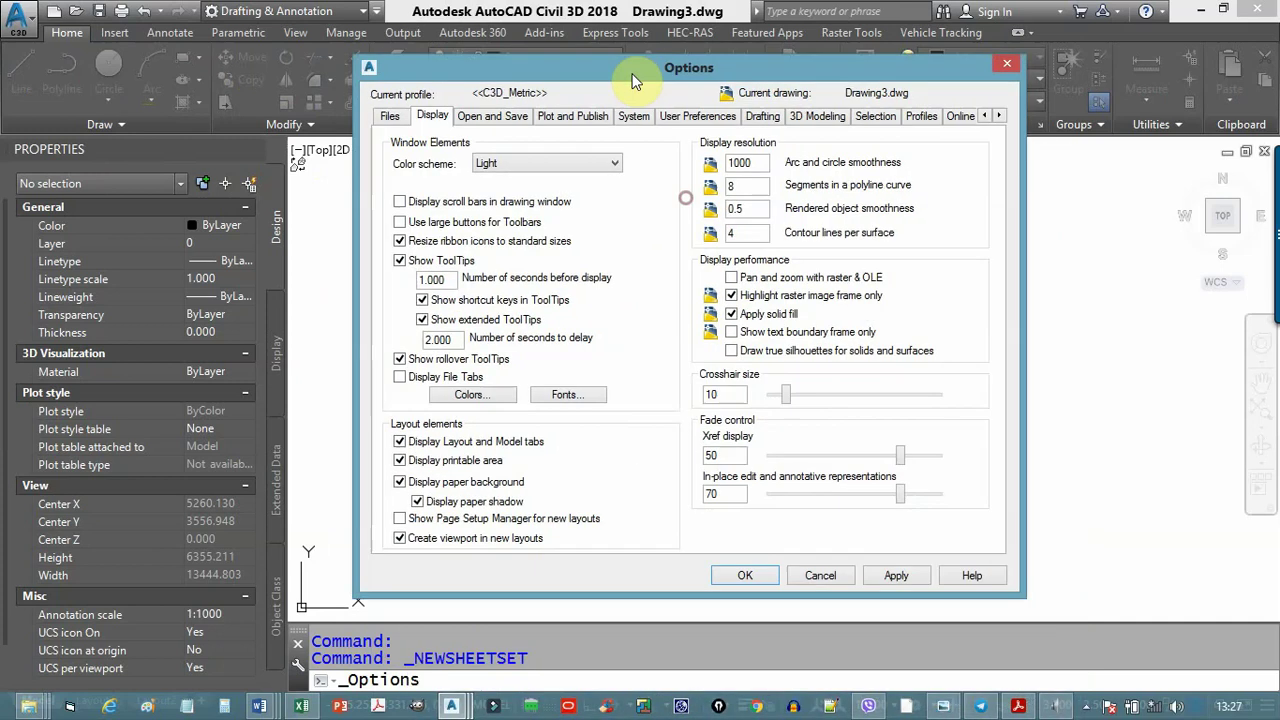
click(896, 575)
click(102, 285)
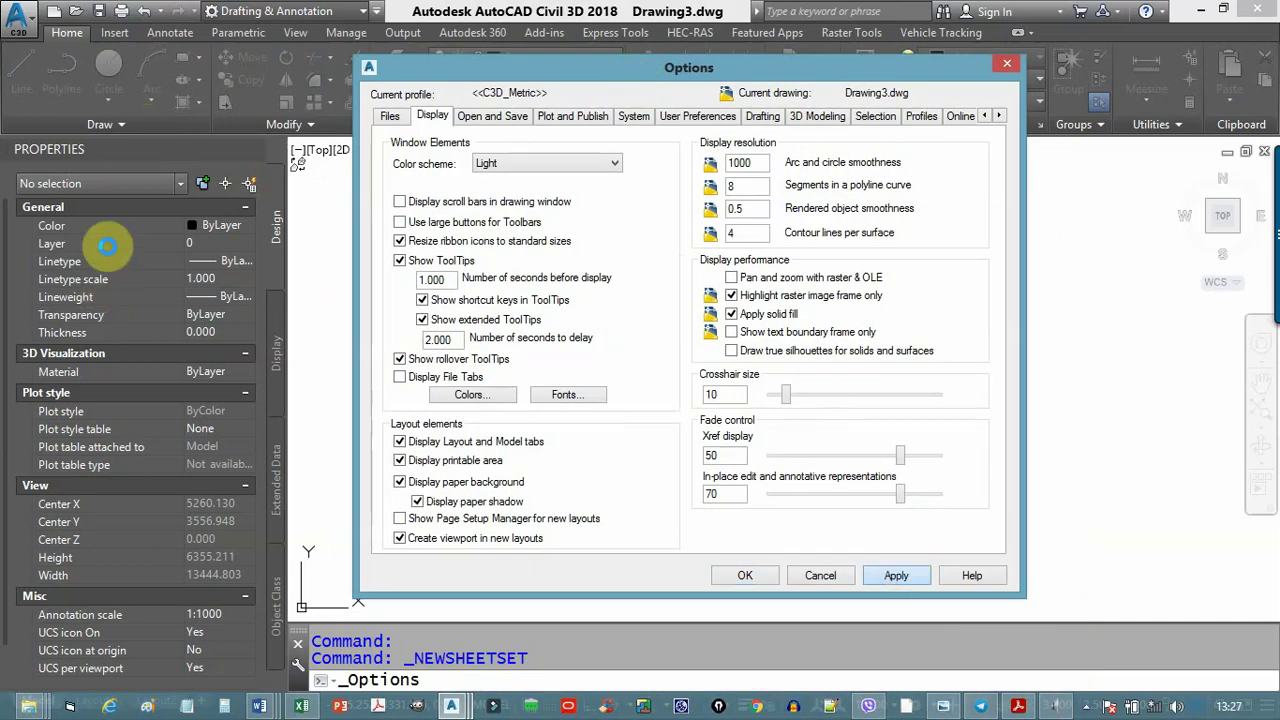
click(98, 350)
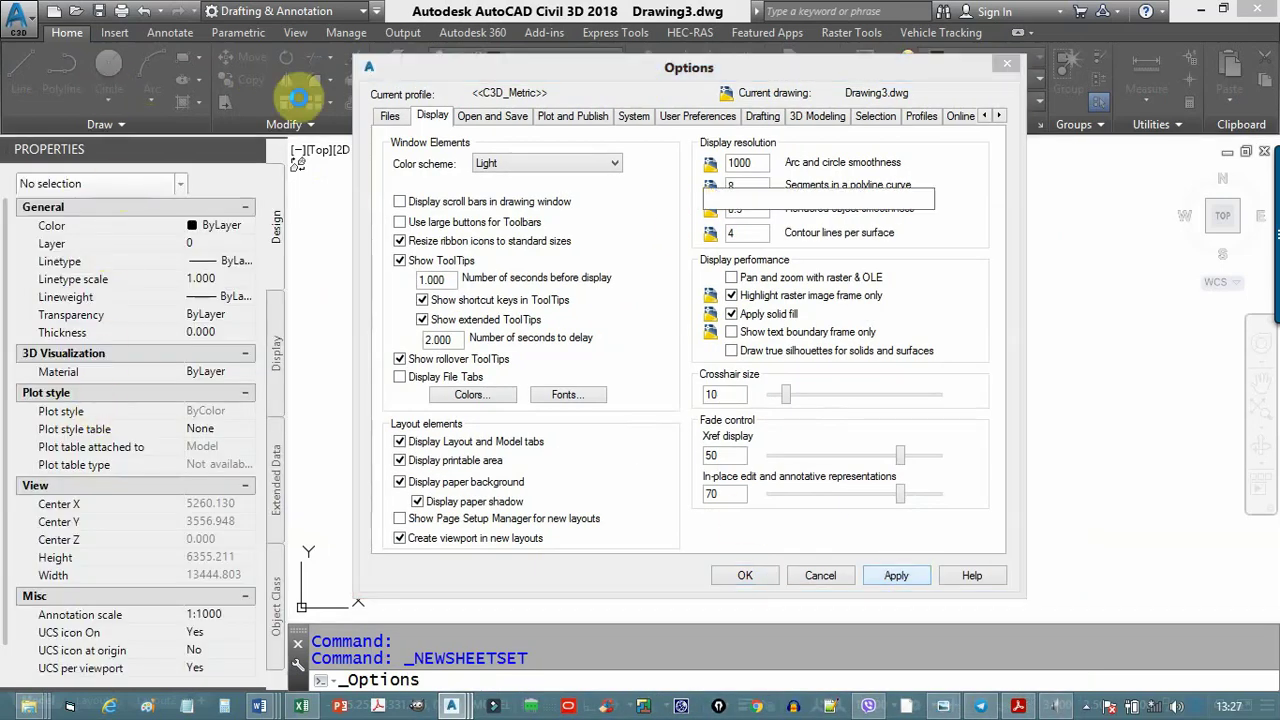
click(435, 72)
mouse_move(437, 72)
mouse_down()
mouse_move(474, 213)
mouse_move(462, 136)
mouse_up()
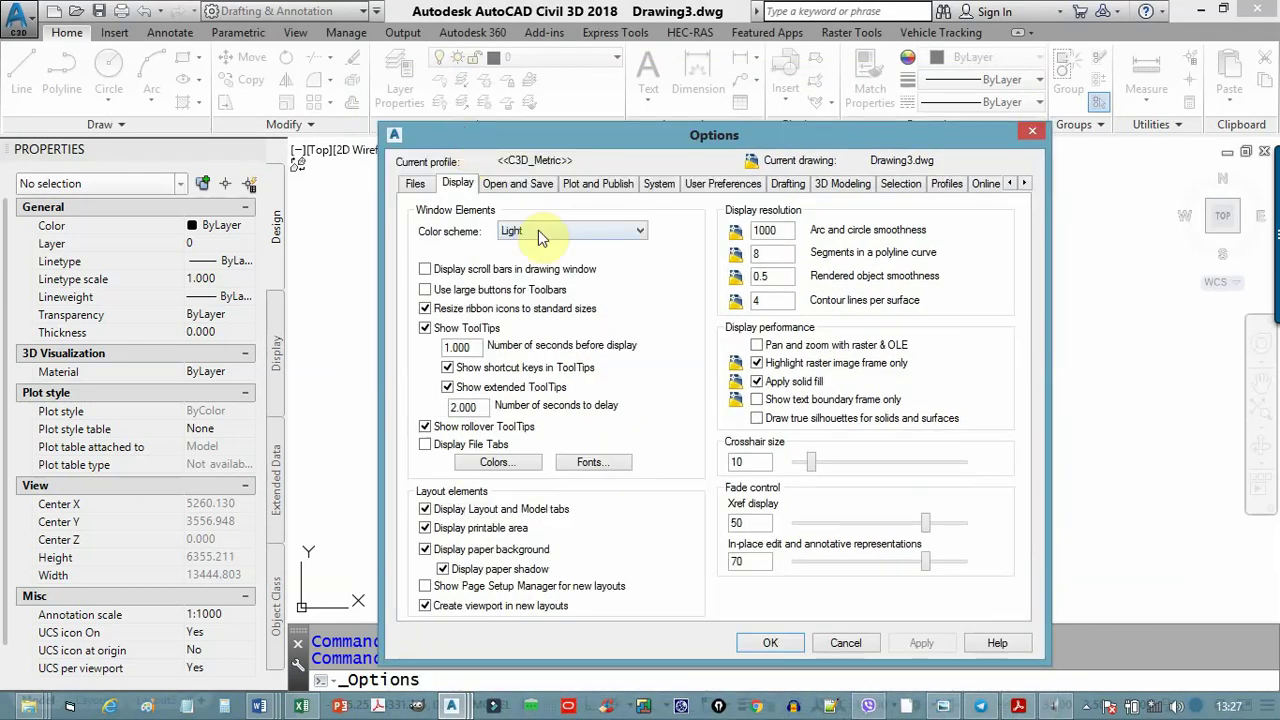
- Set the 2D model space background to Black in Drawing Window Colors
click(518, 463)
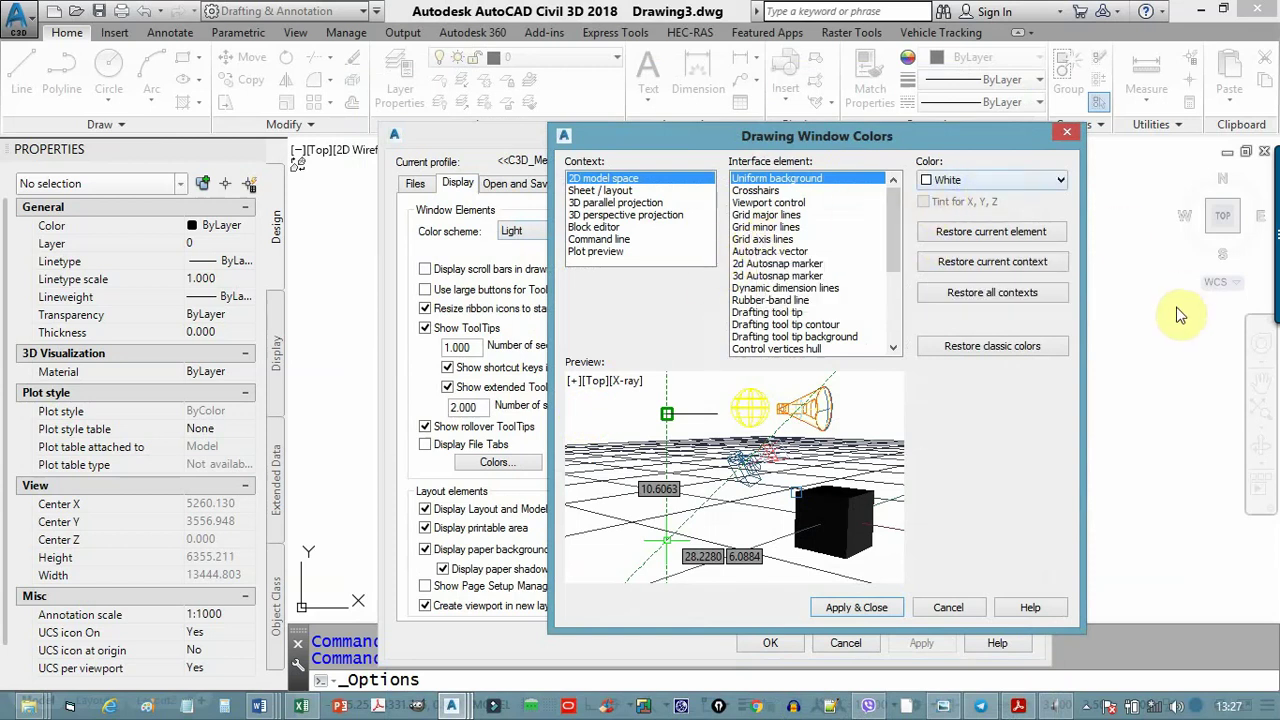
click(1011, 188)
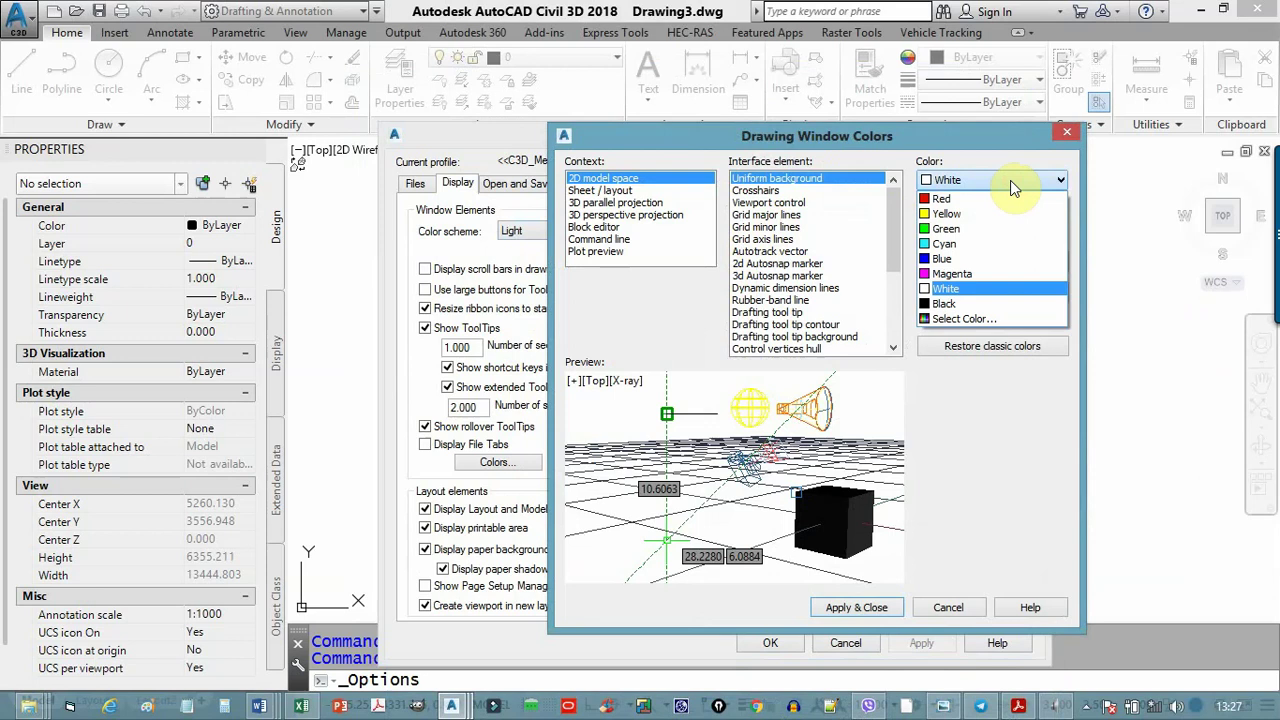
click(973, 304)
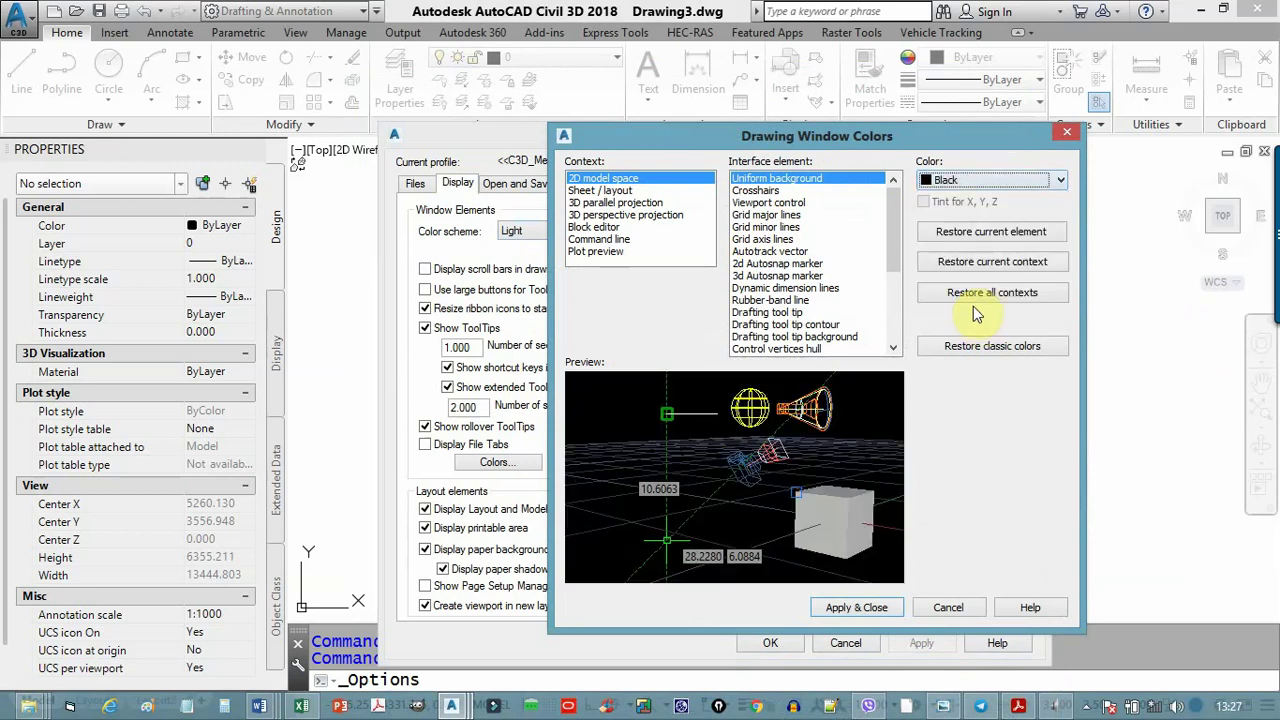
click(886, 610)
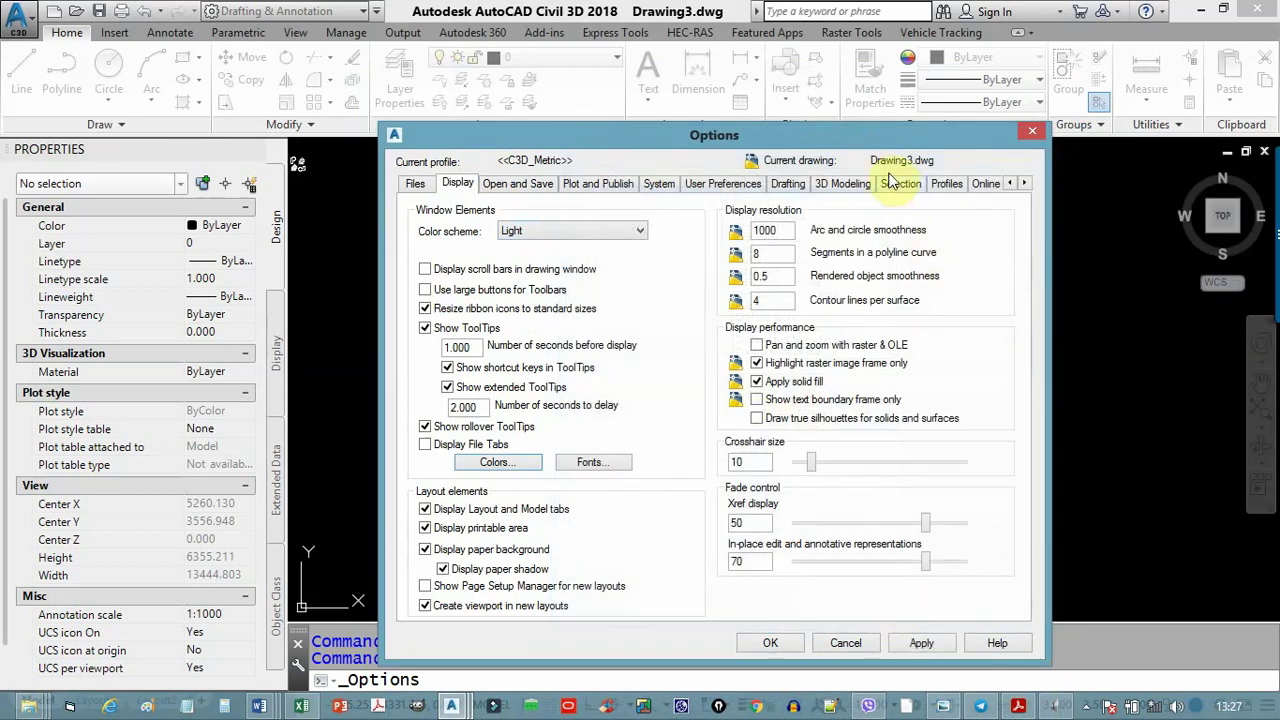
mouse_move(824, 143)
mouse_down()
mouse_move(355, 605)
mouse_move(677, 180)
mouse_move(783, 184)
mouse_up()
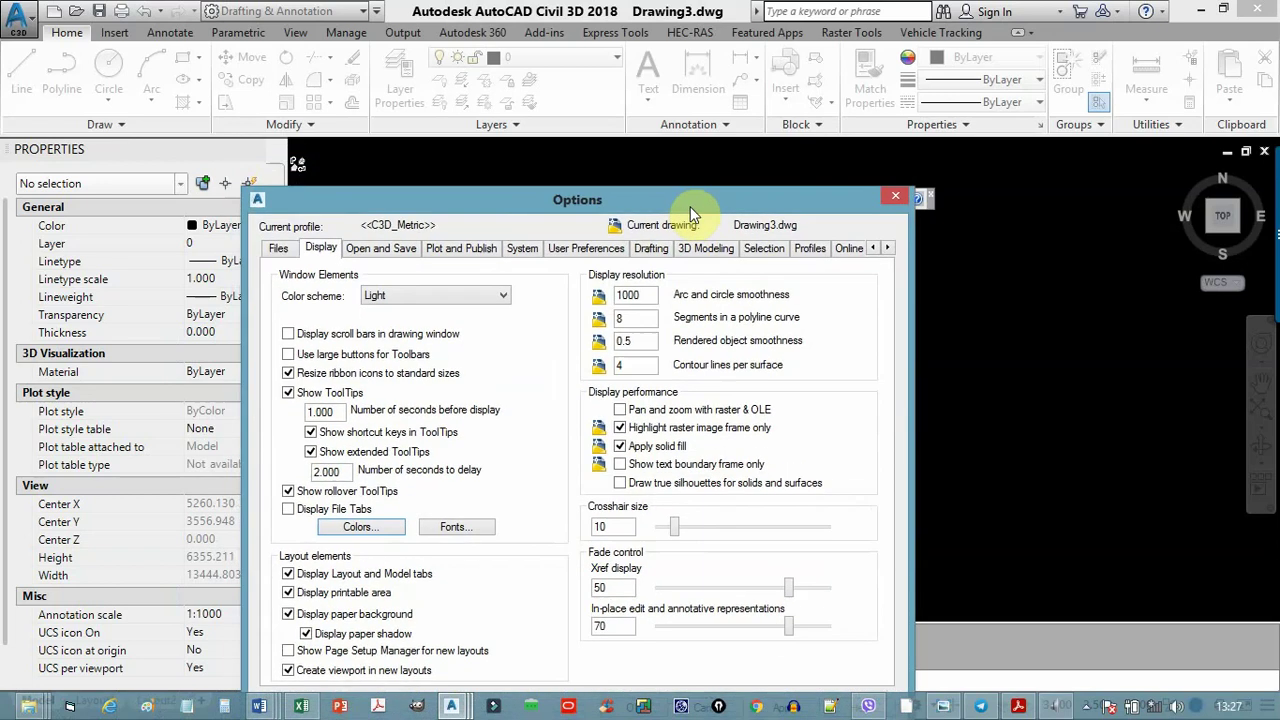
- Make the crosshairs Magenta and apply the window colours
click(489, 509)
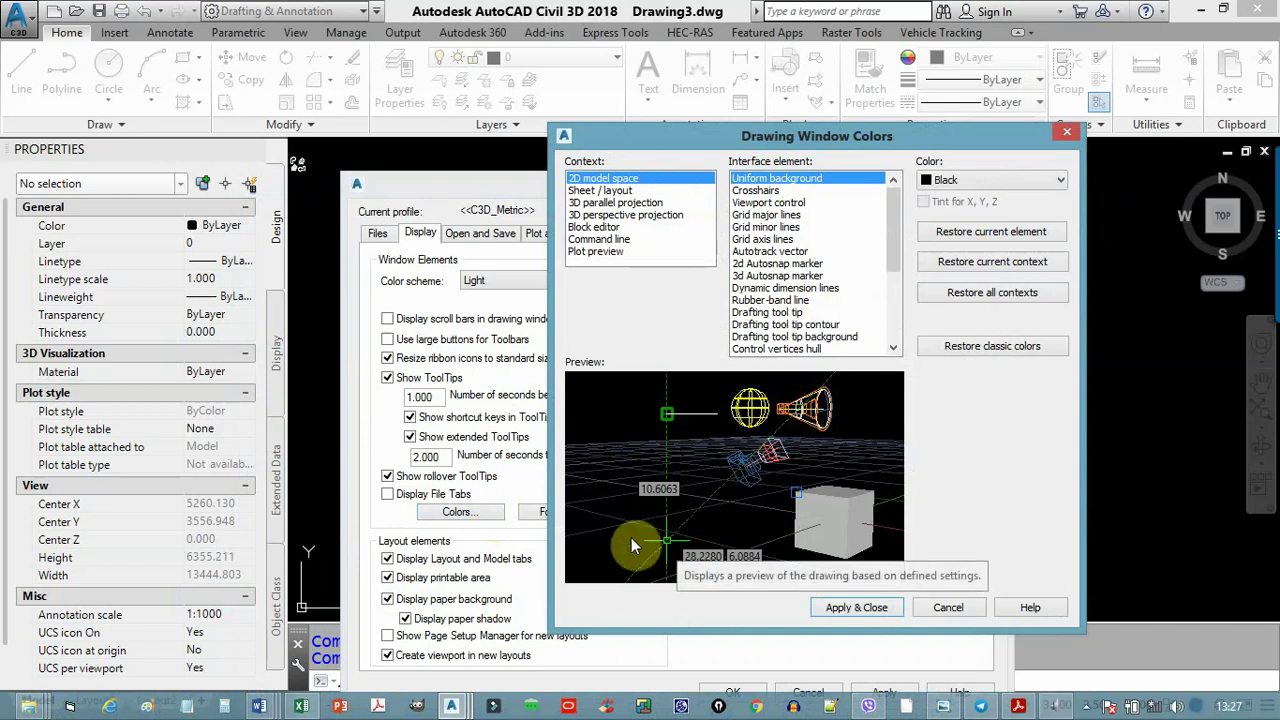
click(762, 190)
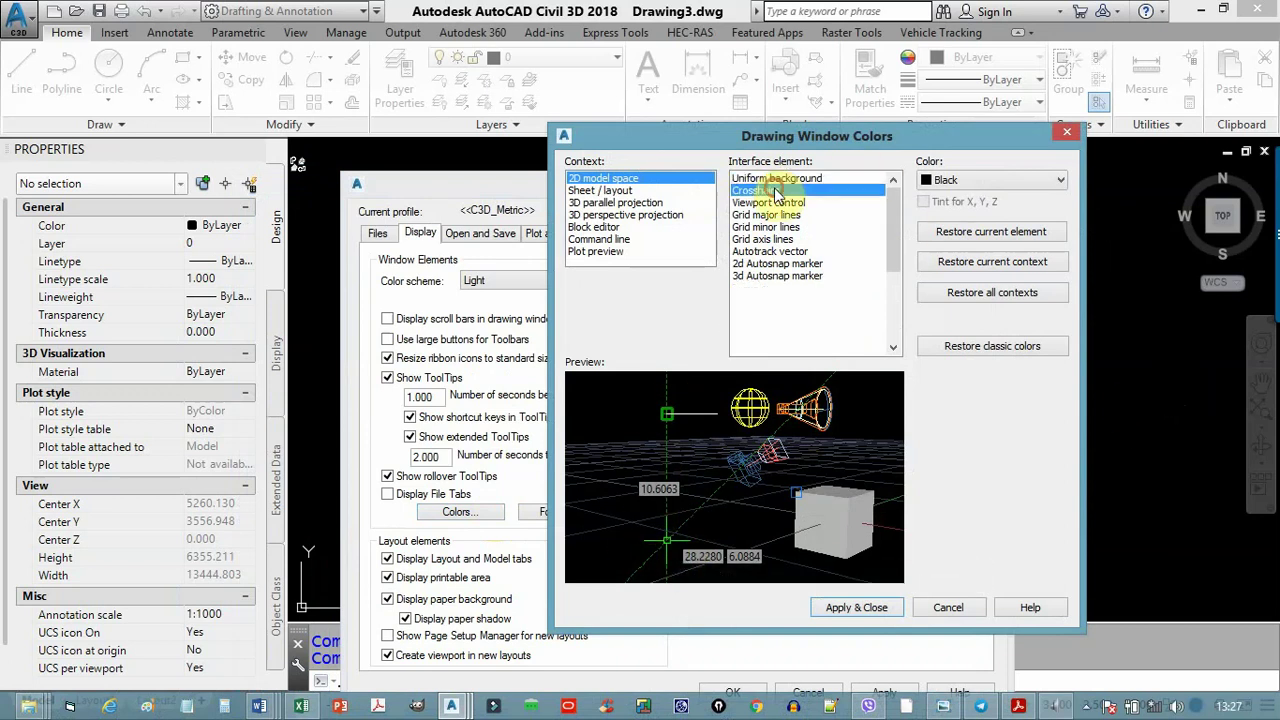
click(988, 180)
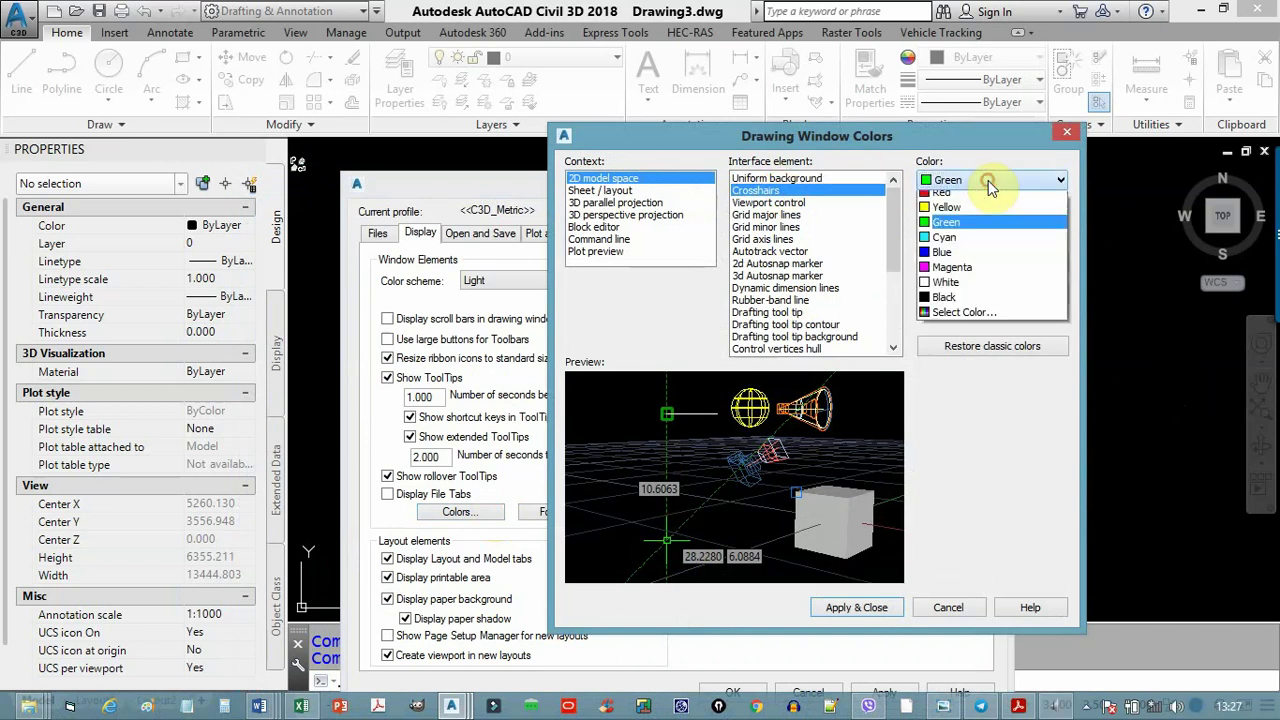
click(960, 273)
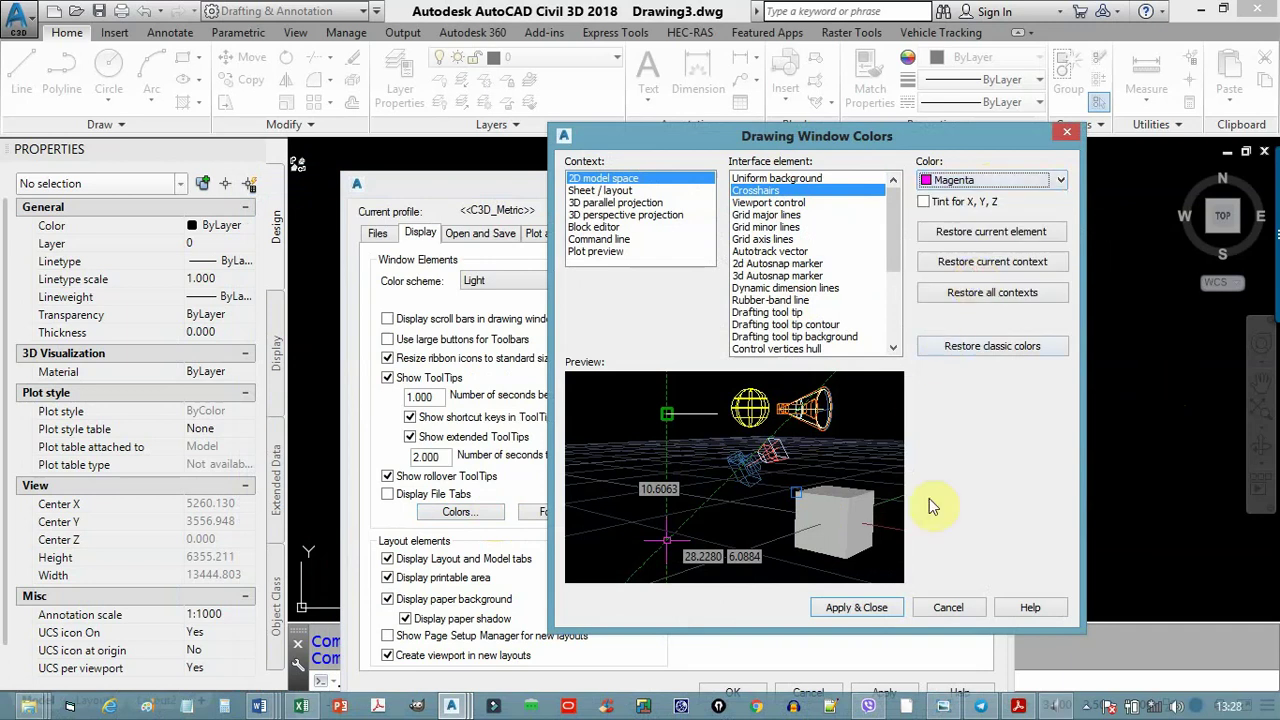
click(856, 607)
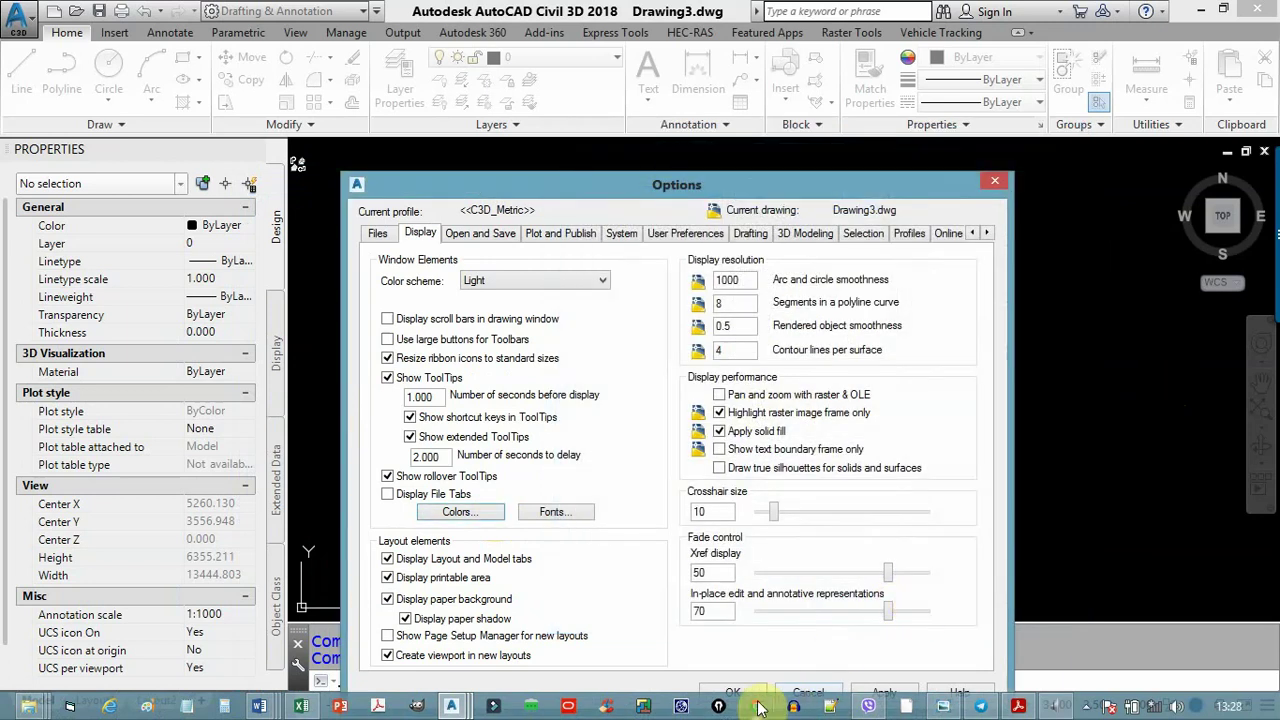
- Confirm Options, reopen it, and switch the Color scheme to Dark
click(748, 693)
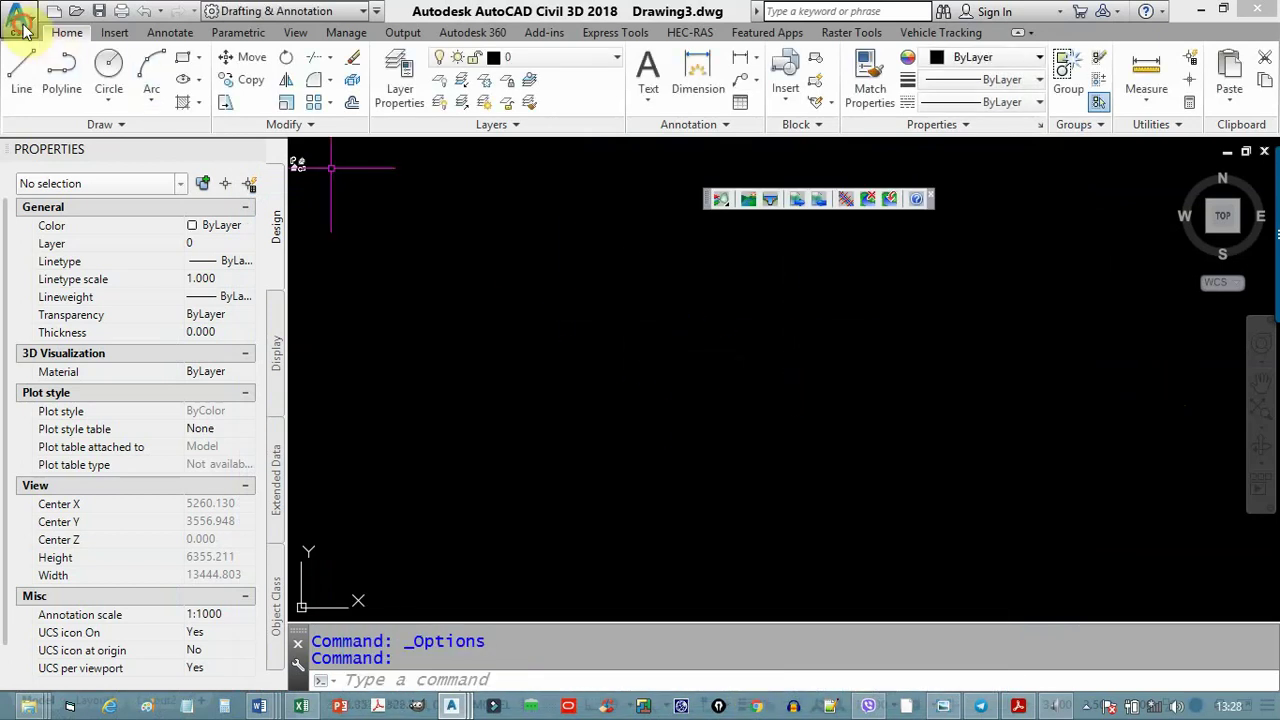
click(18, 22)
click(160, 553)
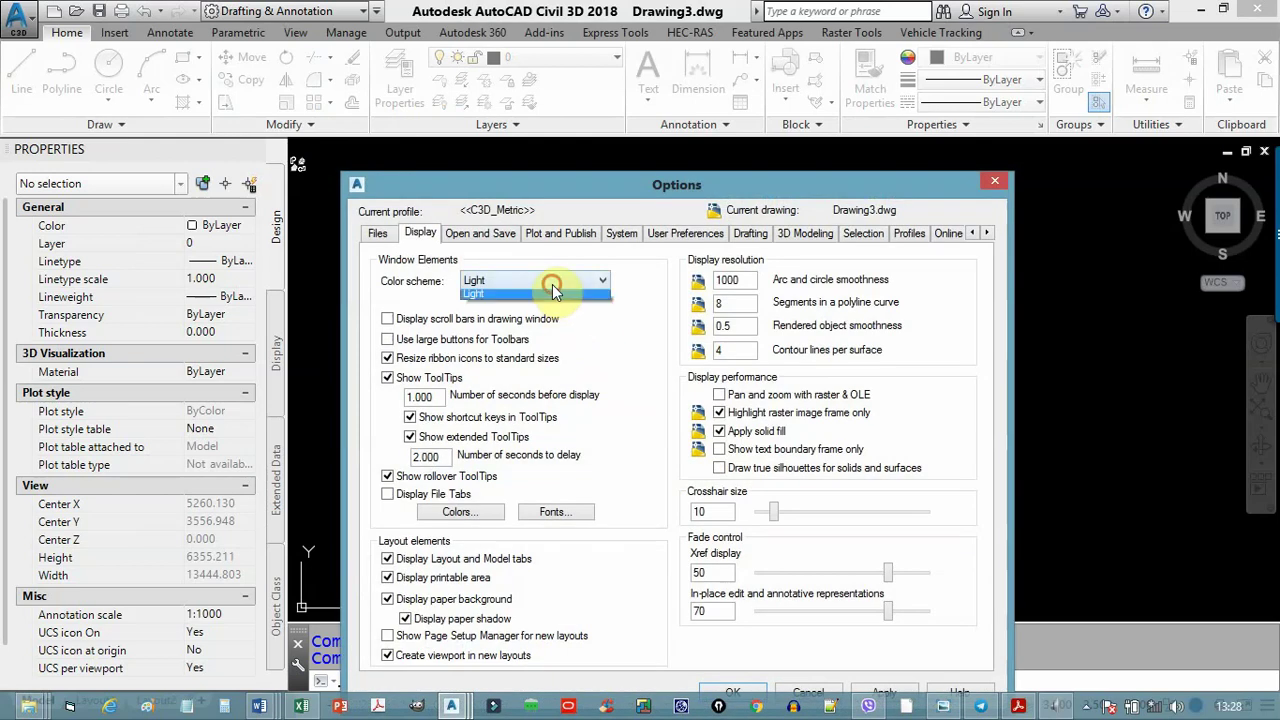
click(545, 281)
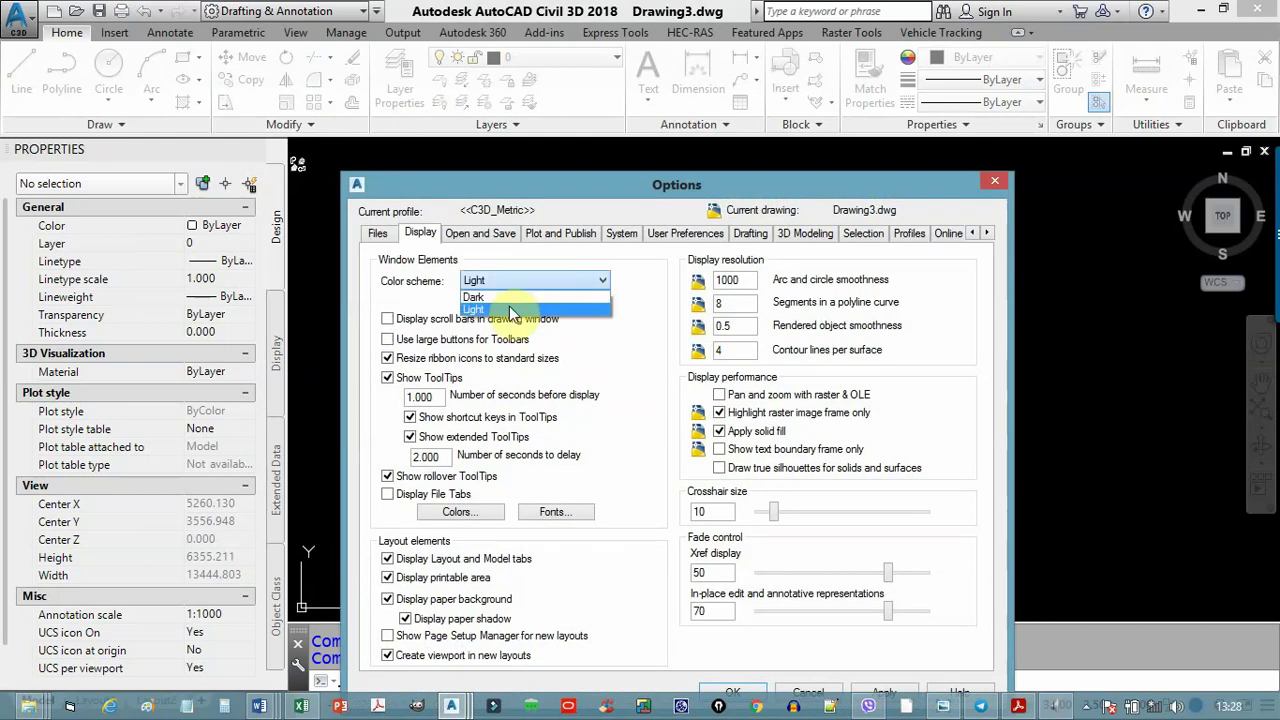
click(492, 297)
- Set the model space background to White and crosshairs to Green, then apply and close Options
click(463, 513)
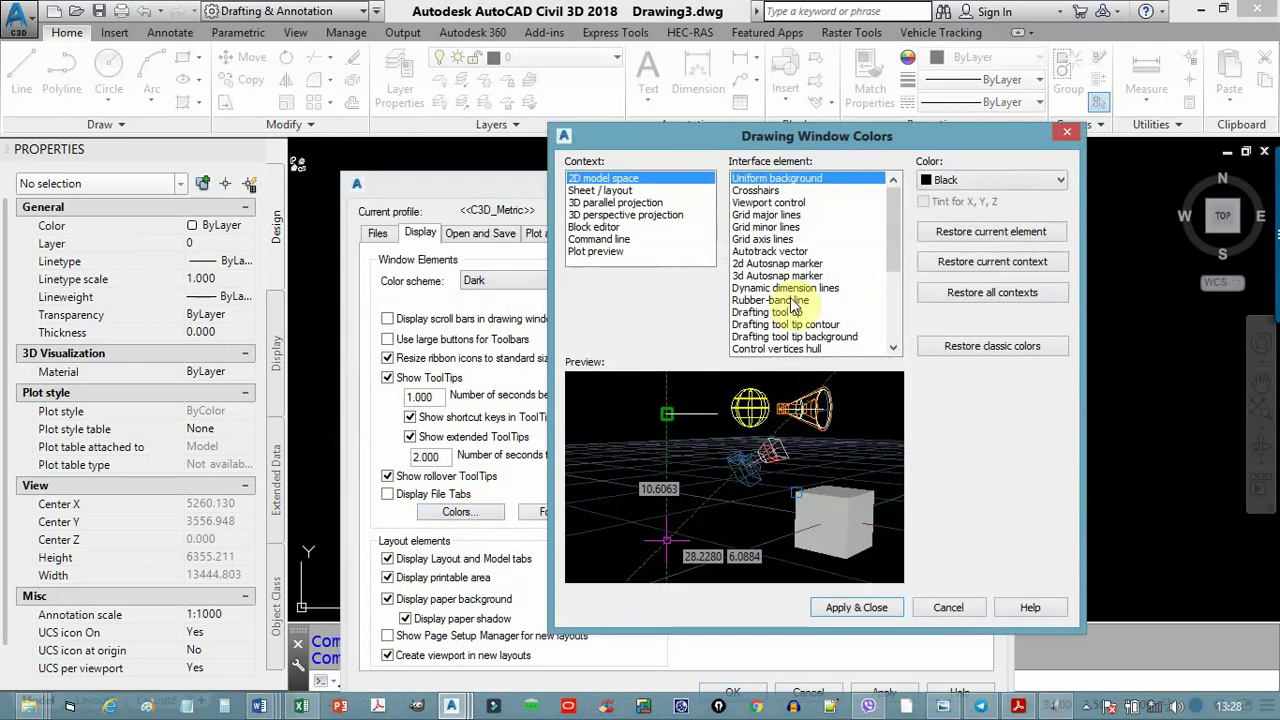
click(943, 179)
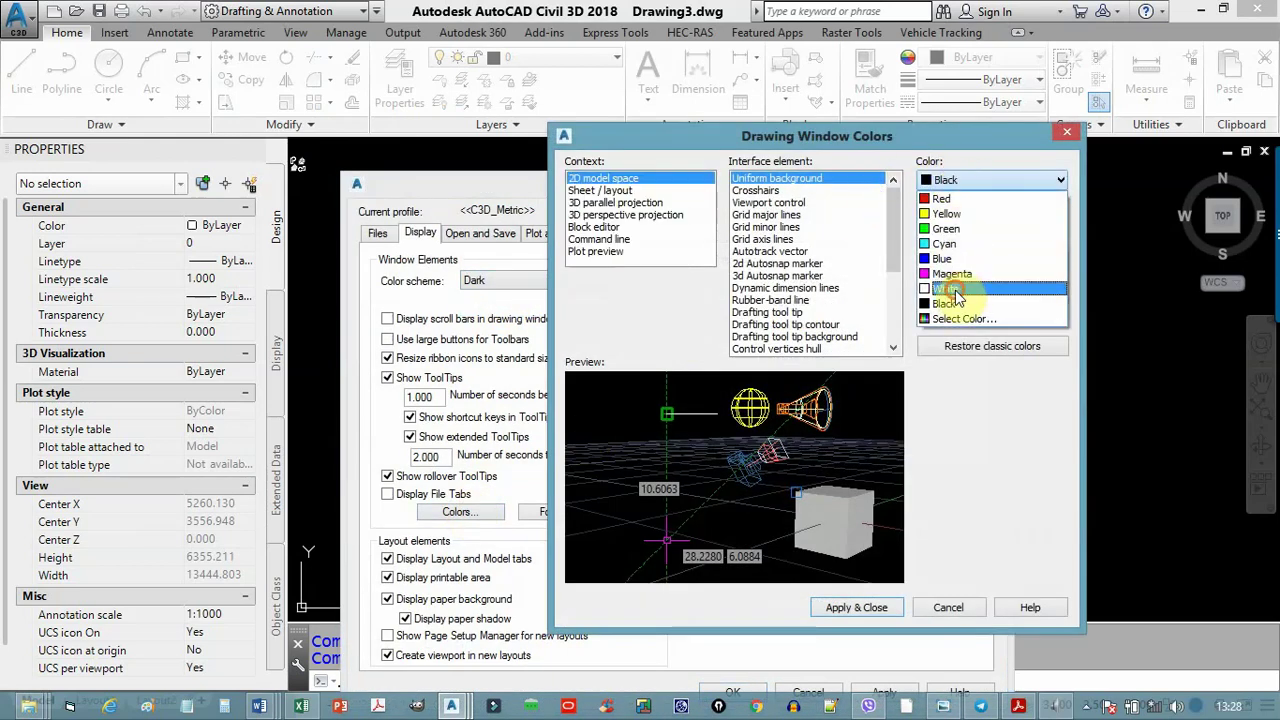
click(955, 288)
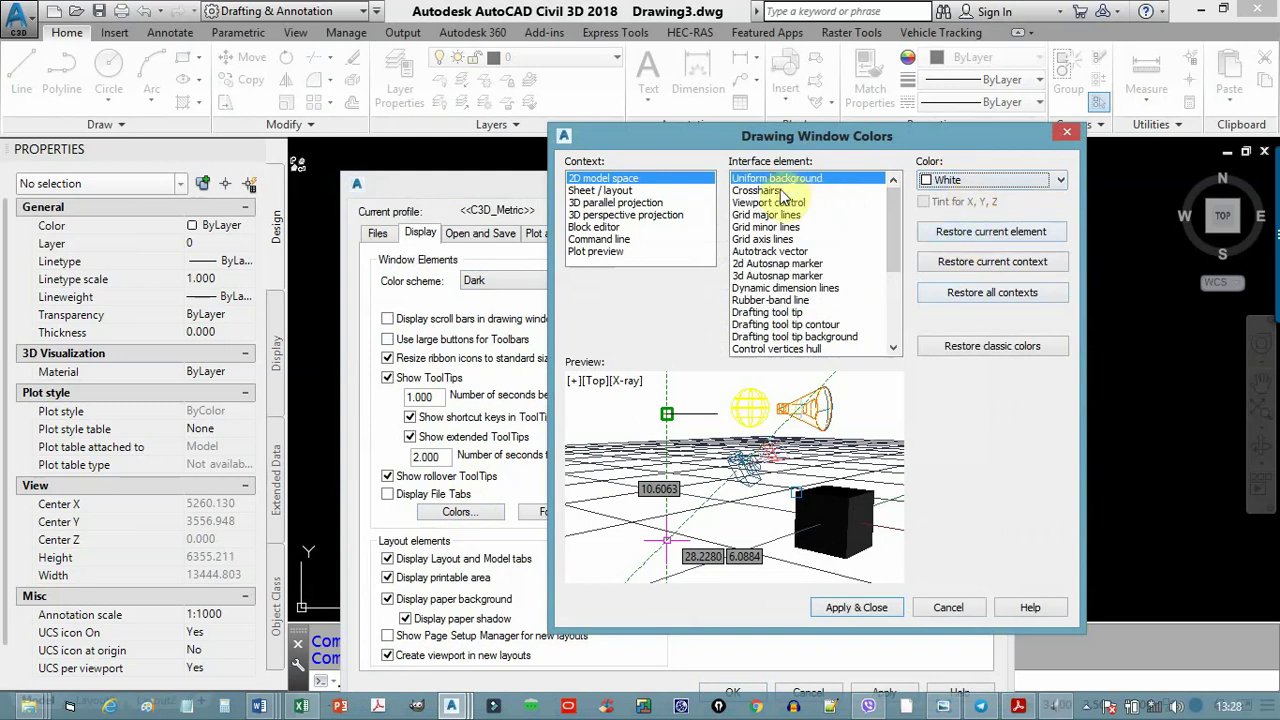
click(775, 190)
click(977, 182)
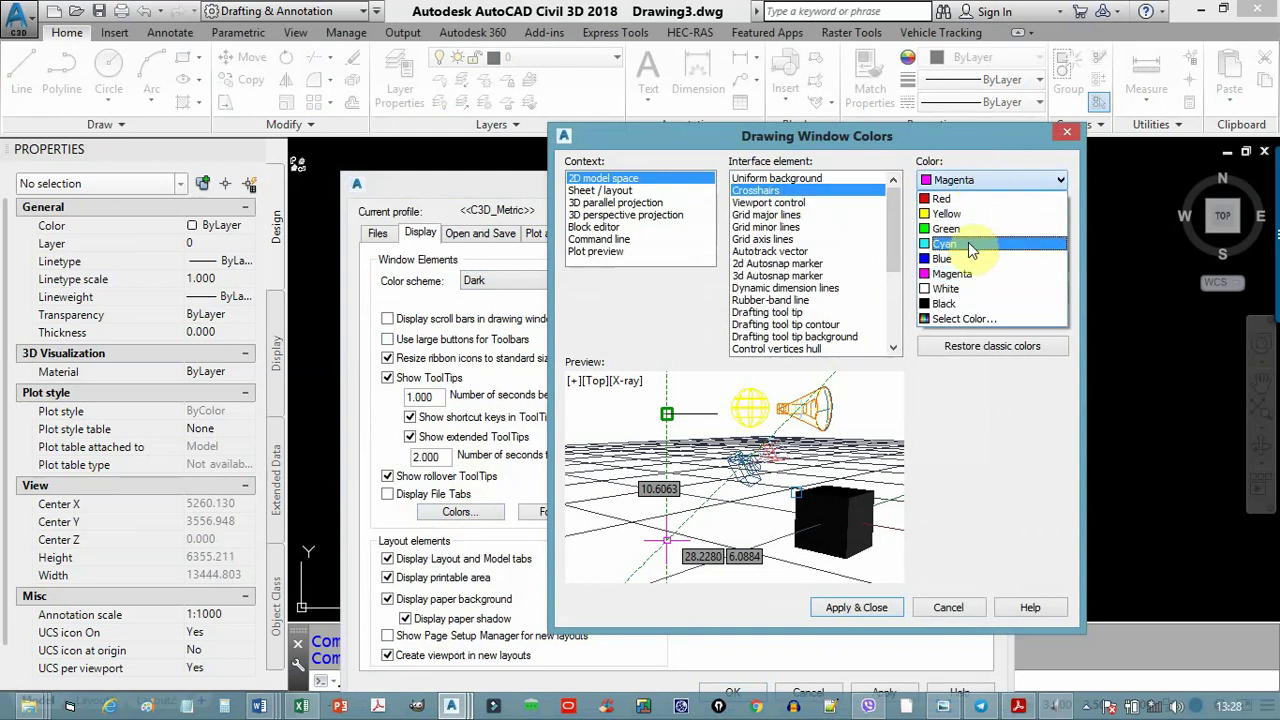
click(965, 234)
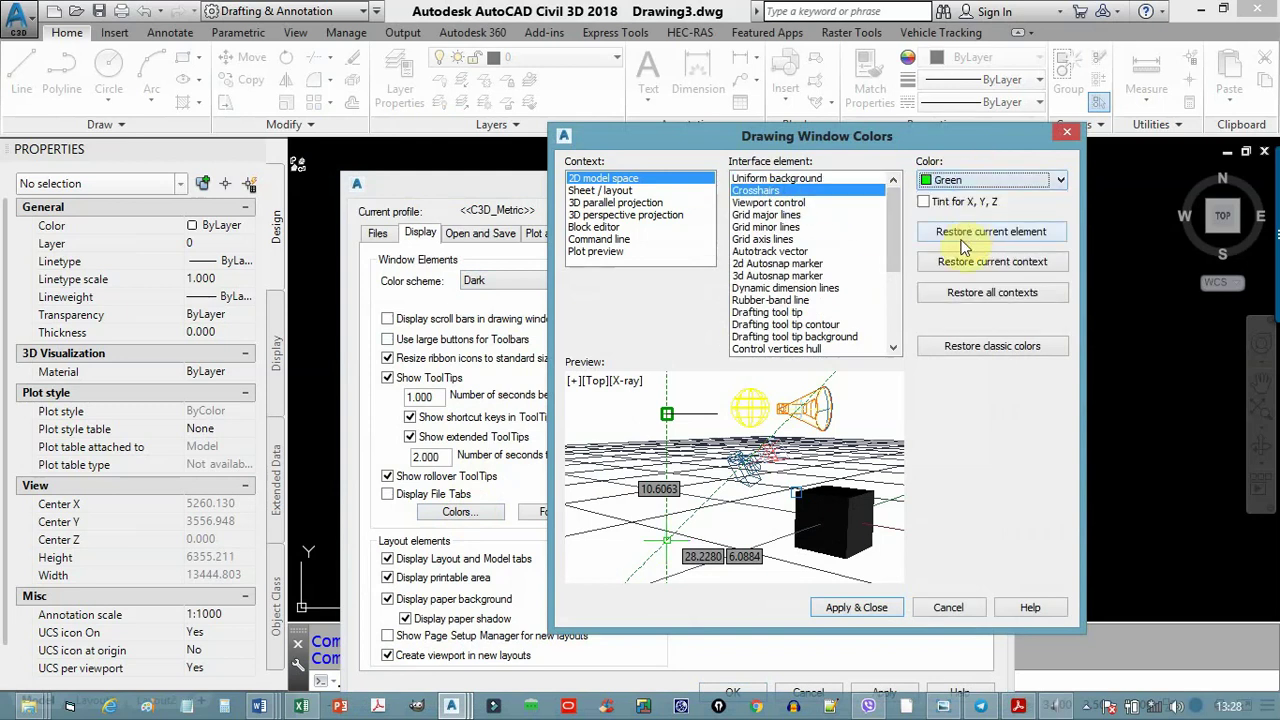
click(868, 606)
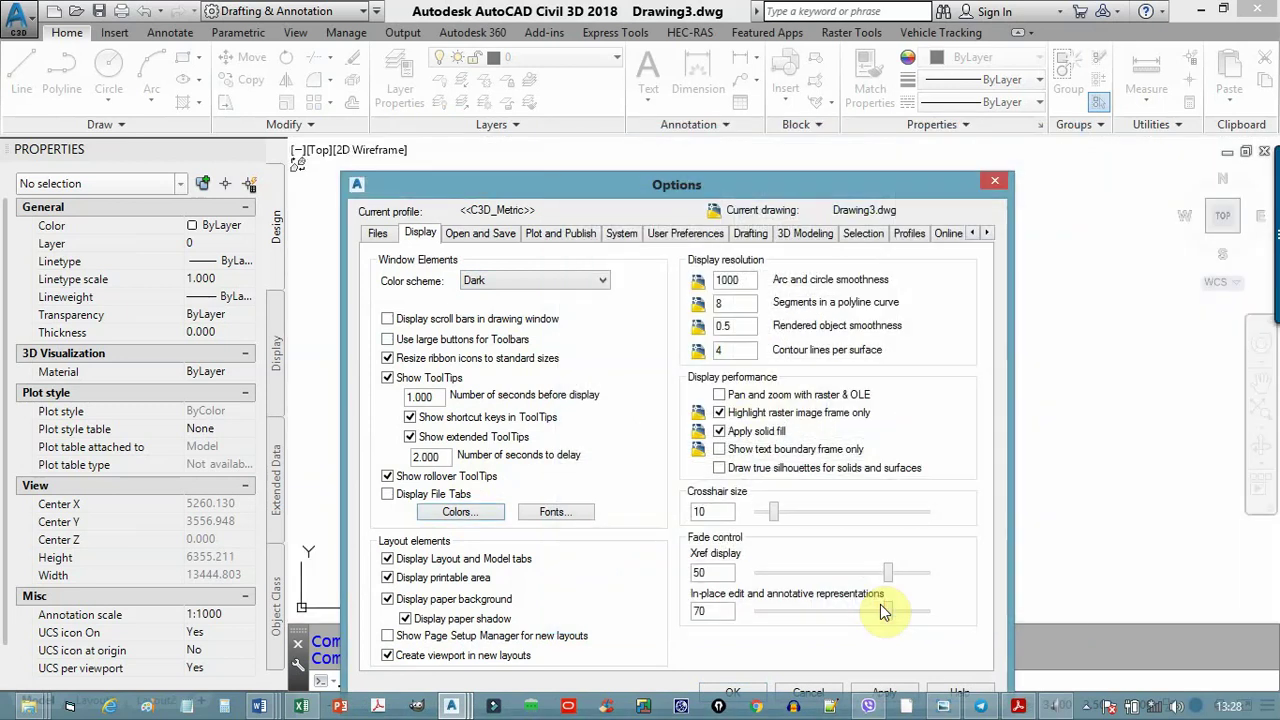
click(745, 688)
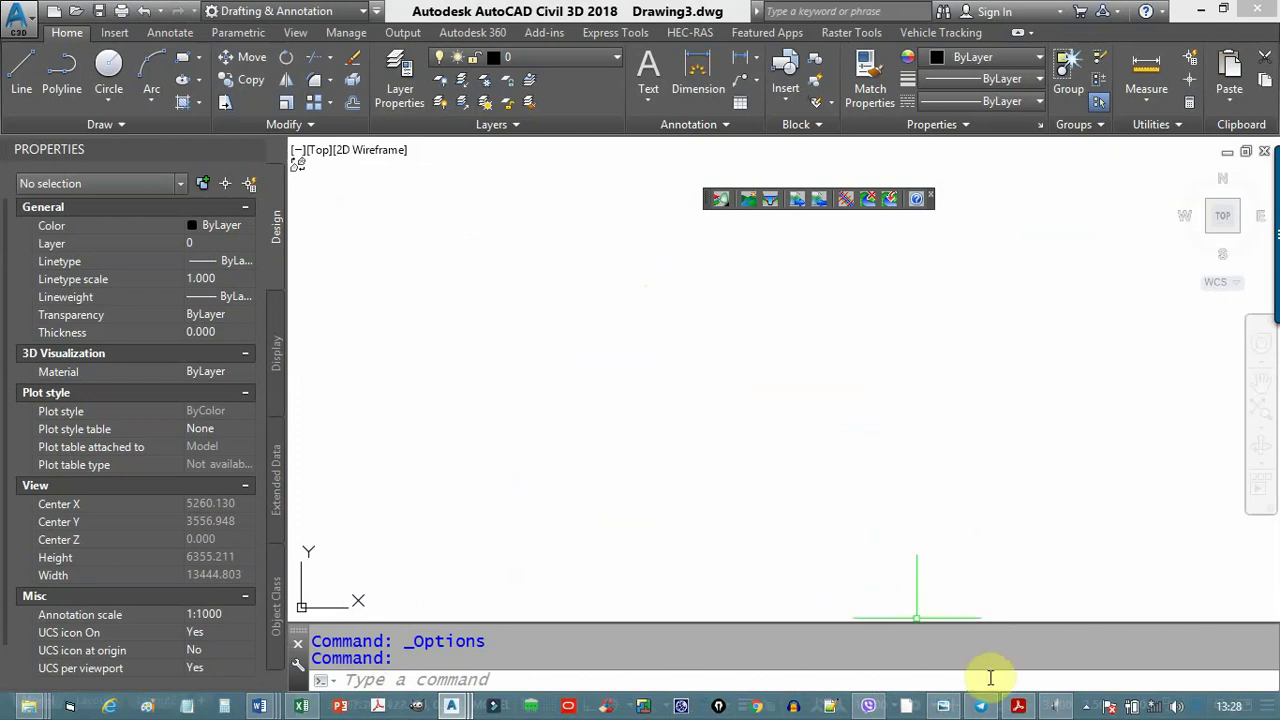
- Return to the PDF and scroll from page 4 to page 6, 'Right Click Customization'
click(1017, 707)
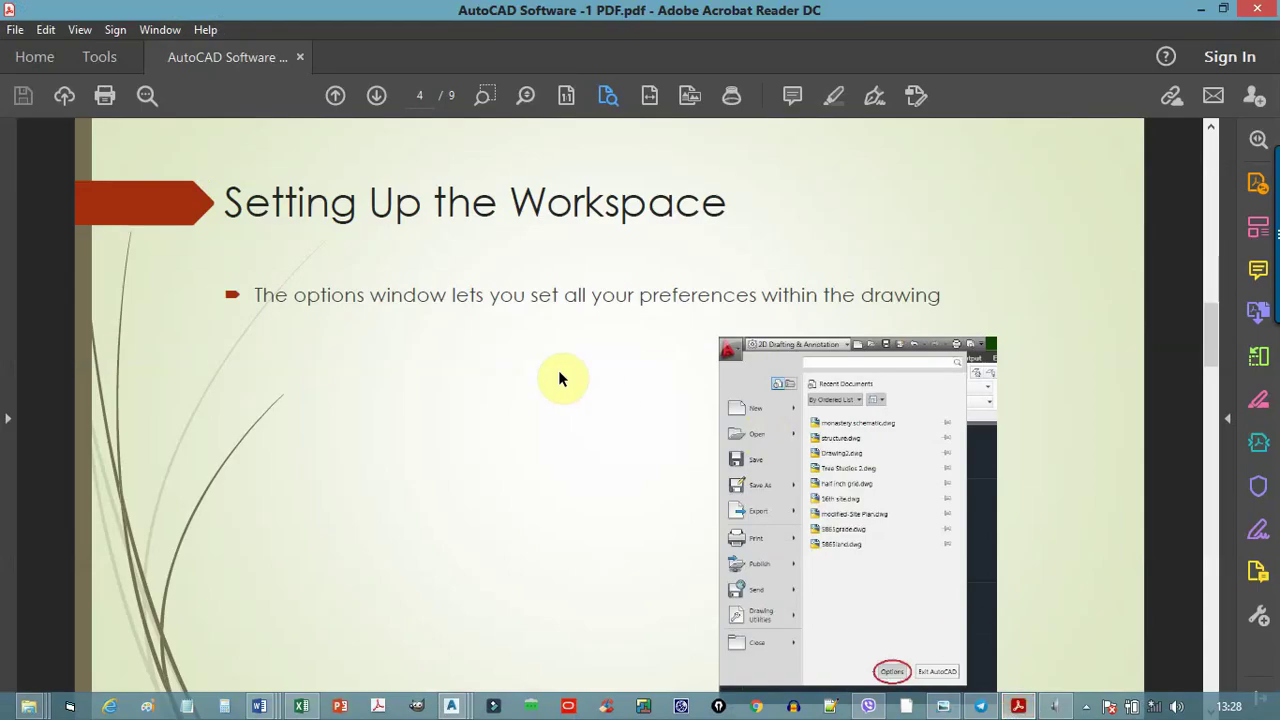
scroll(559, 372, down, 2)
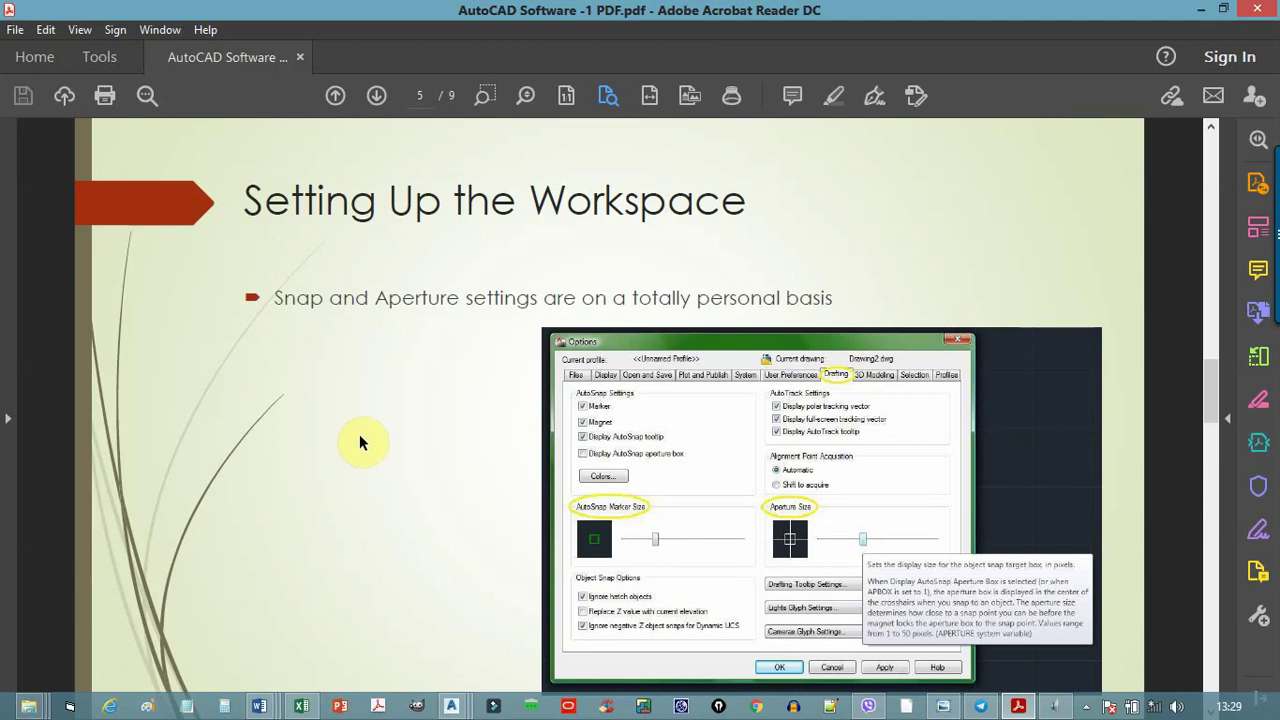
scroll(362, 442, down, 1)
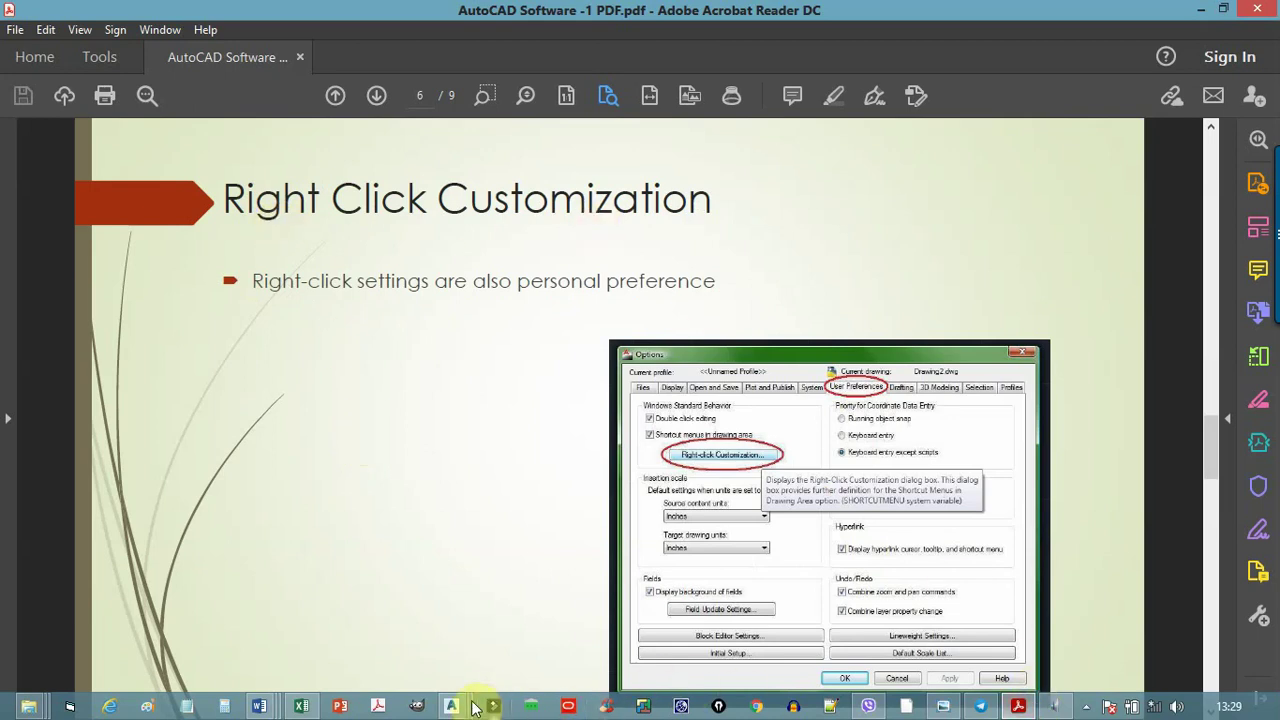
mouse_move(451, 706)
click(643, 630)
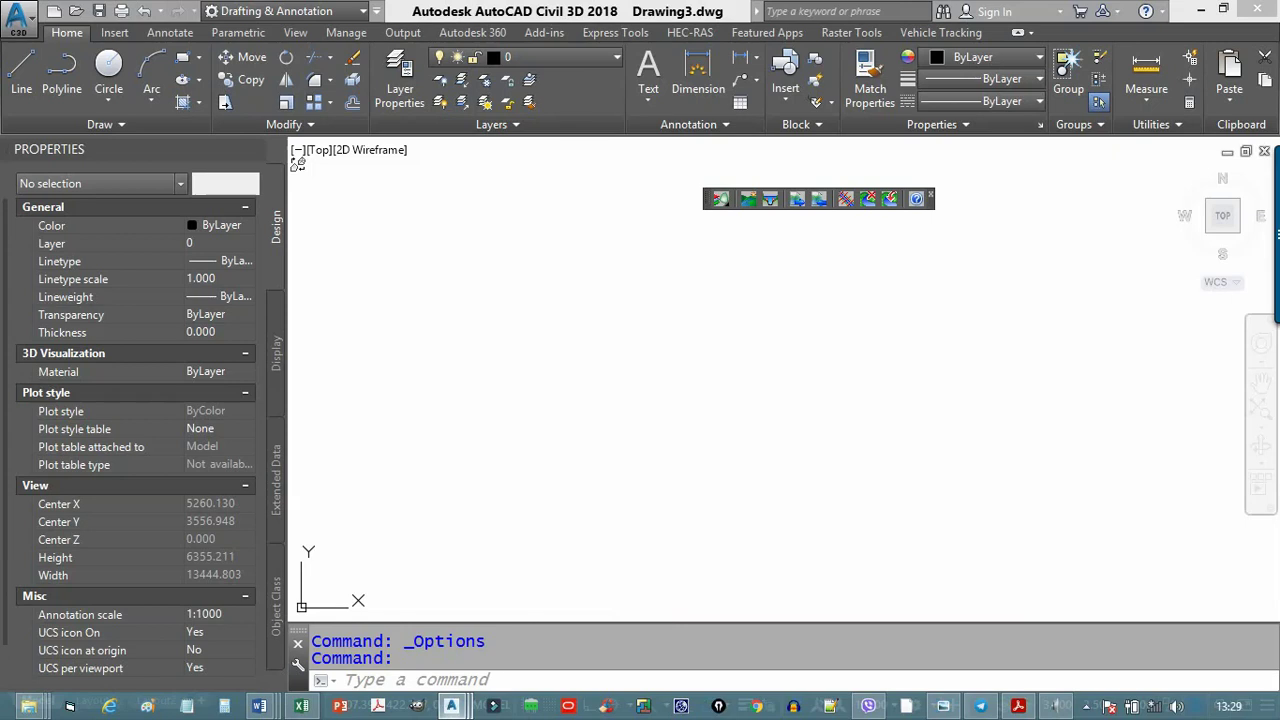
click(20, 30)
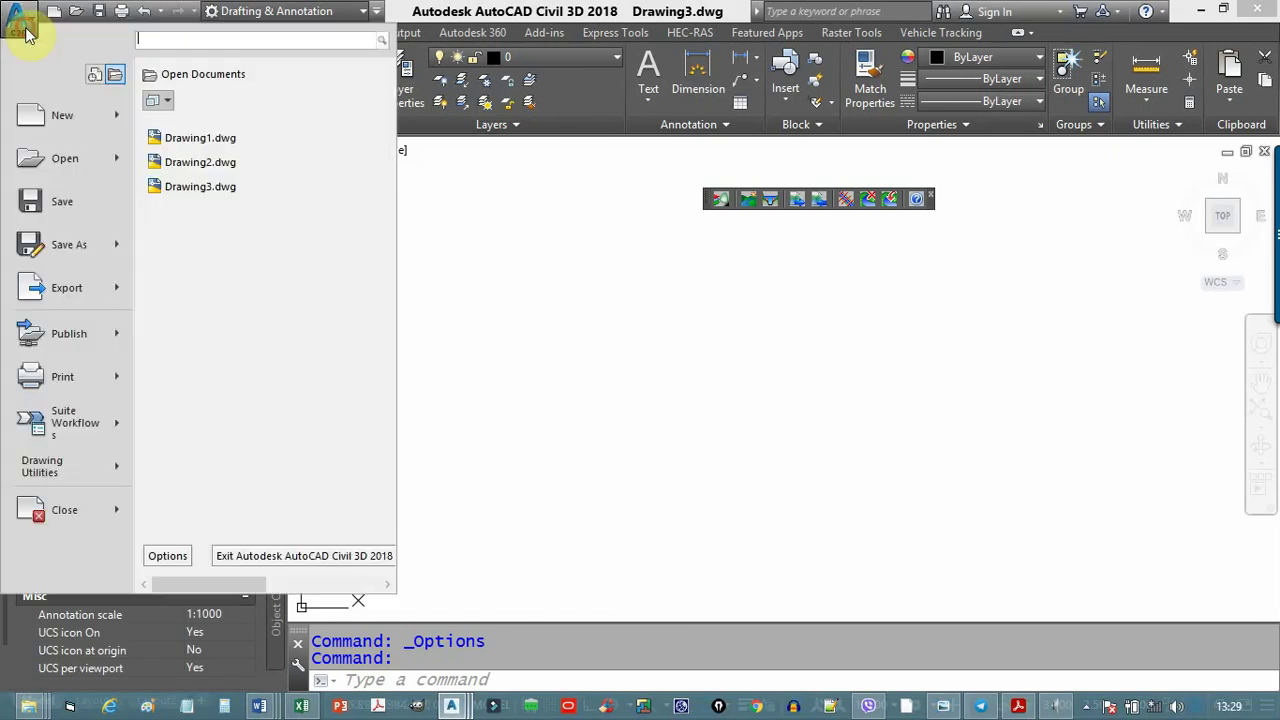
click(168, 556)
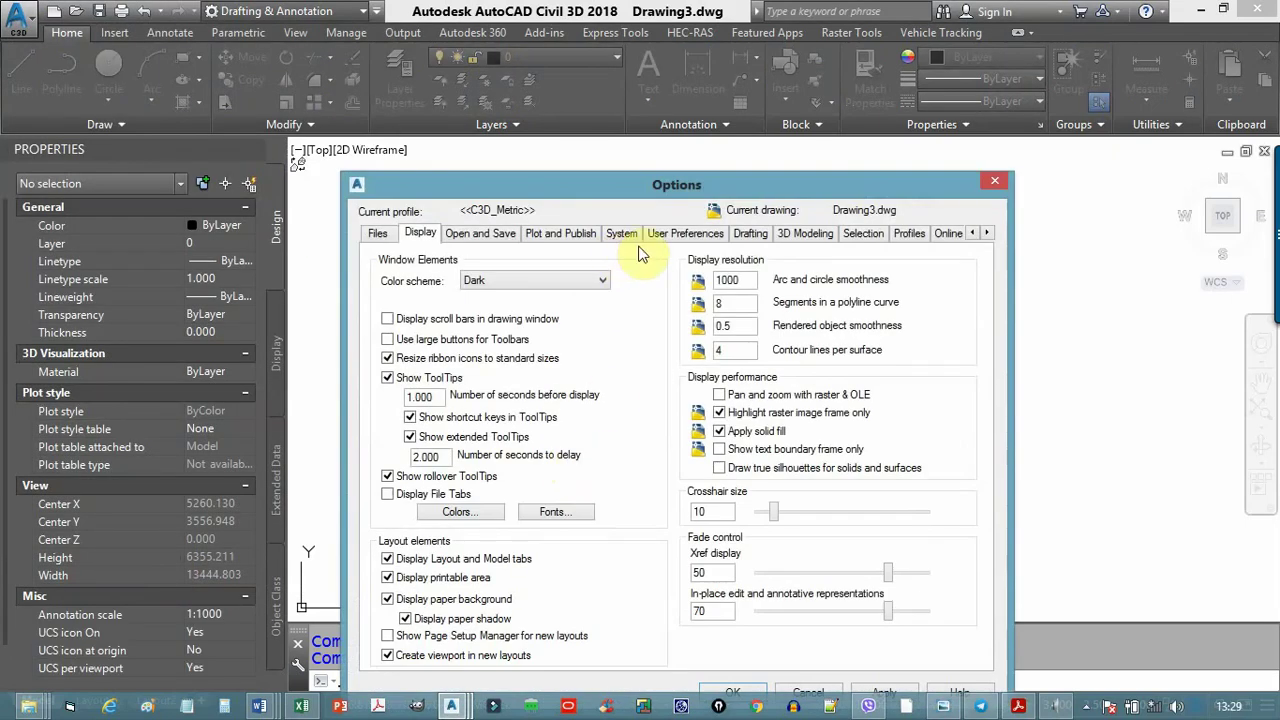
click(671, 238)
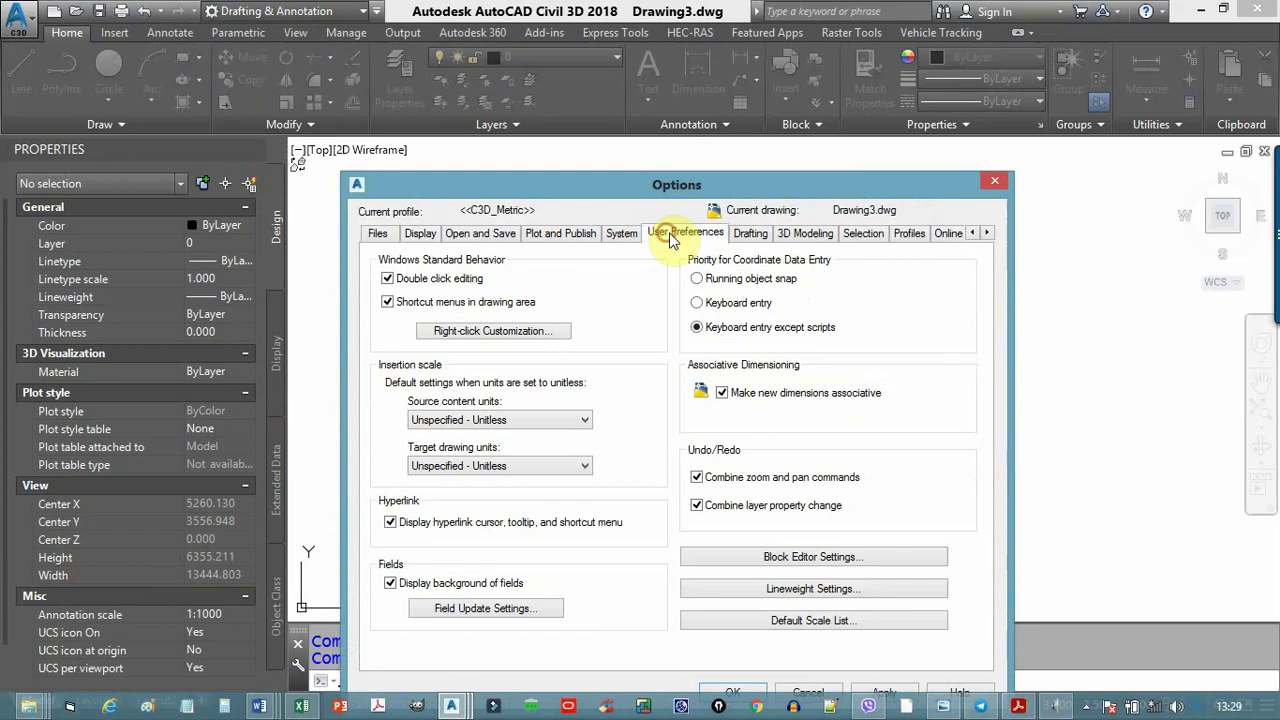
click(510, 333)
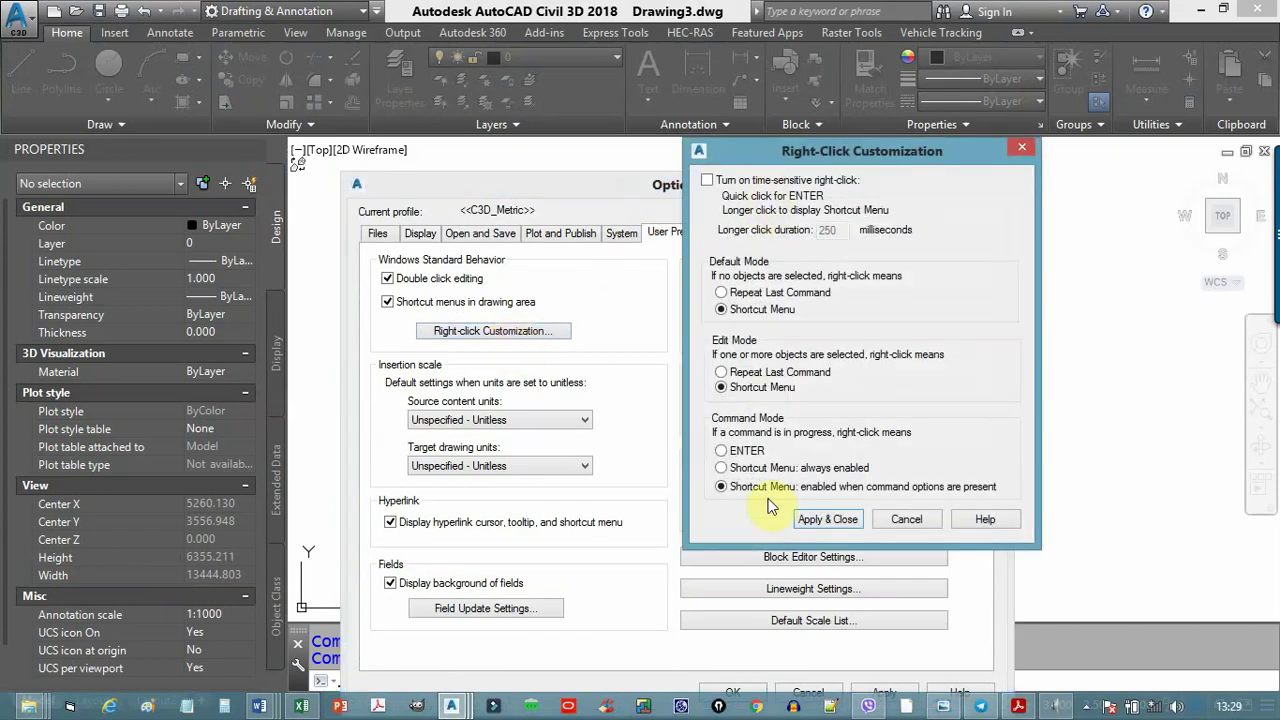
click(1070, 312)
click(1022, 151)
click(995, 184)
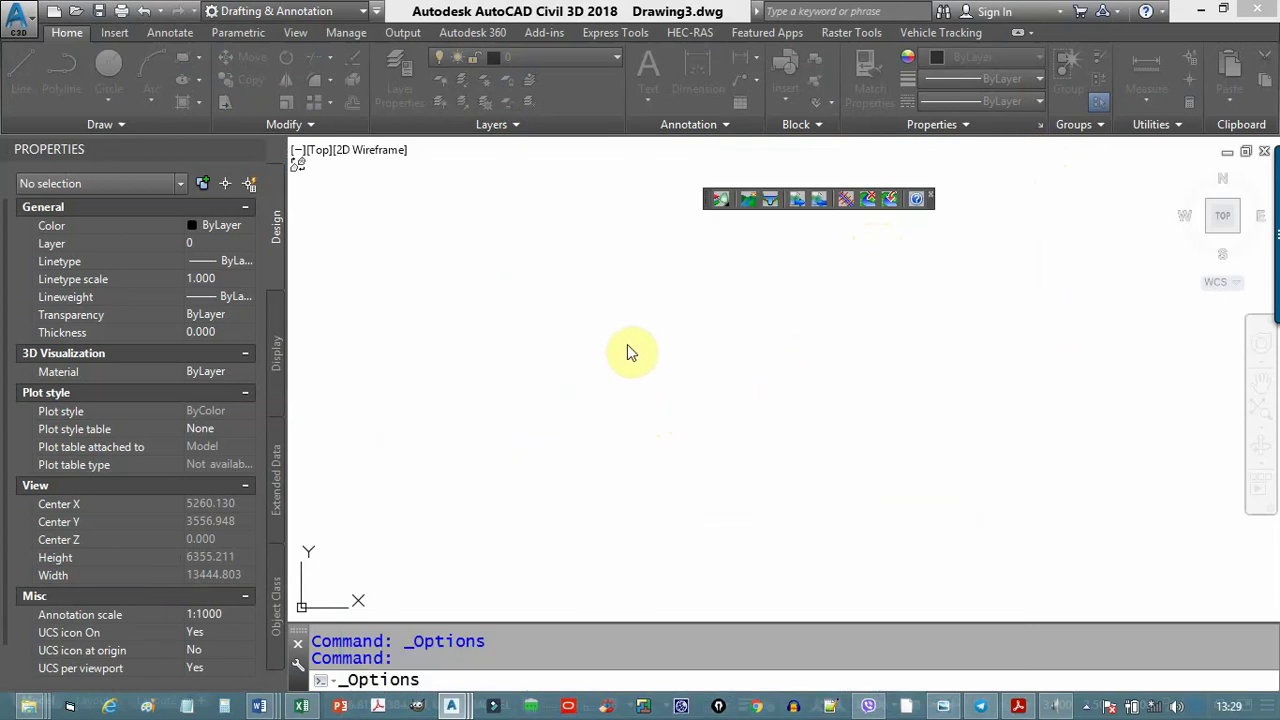
- Reopen the Options dialog via Options... on the drawing area's right-click shortcut menu
right_click(798, 338)
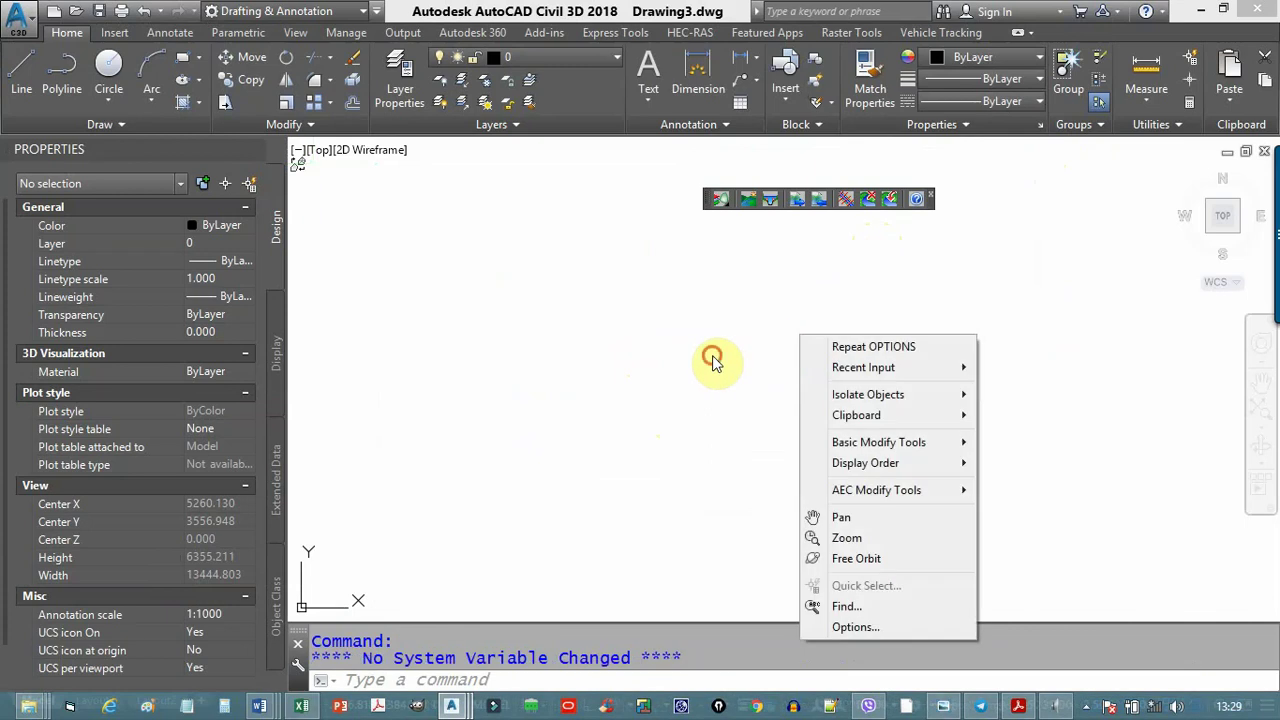
click(674, 330)
click(677, 320)
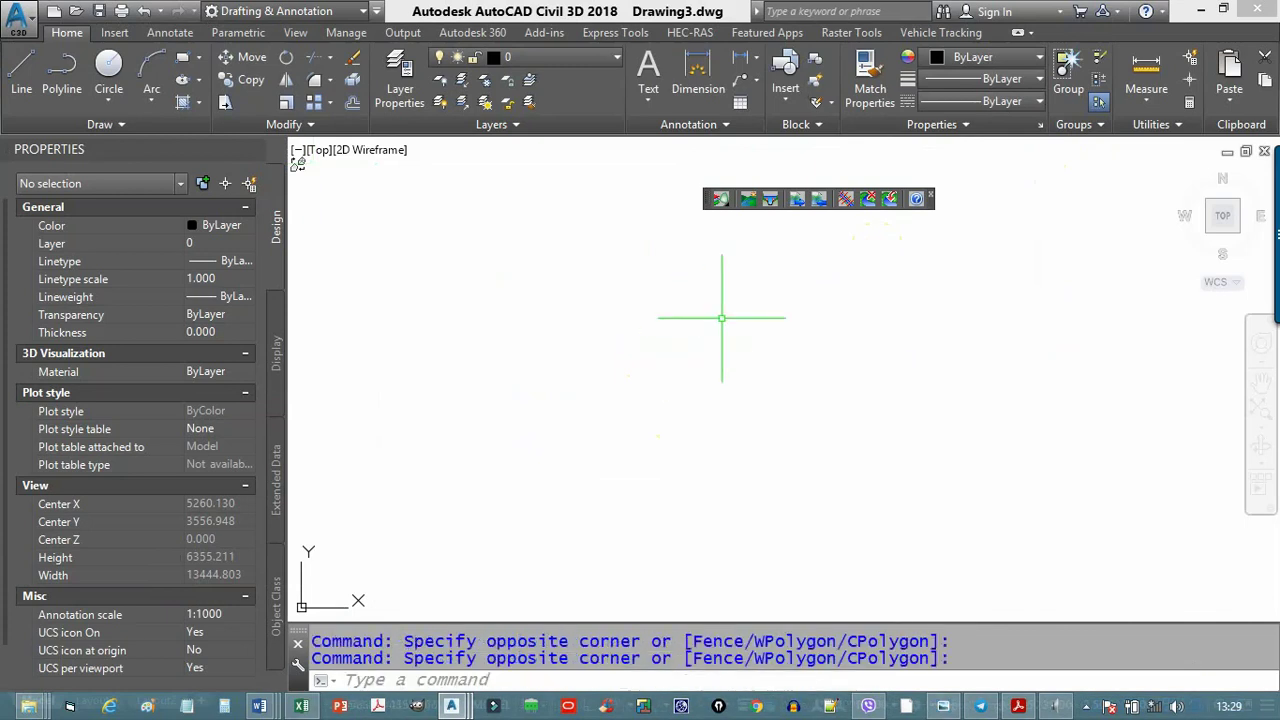
right_click(722, 318)
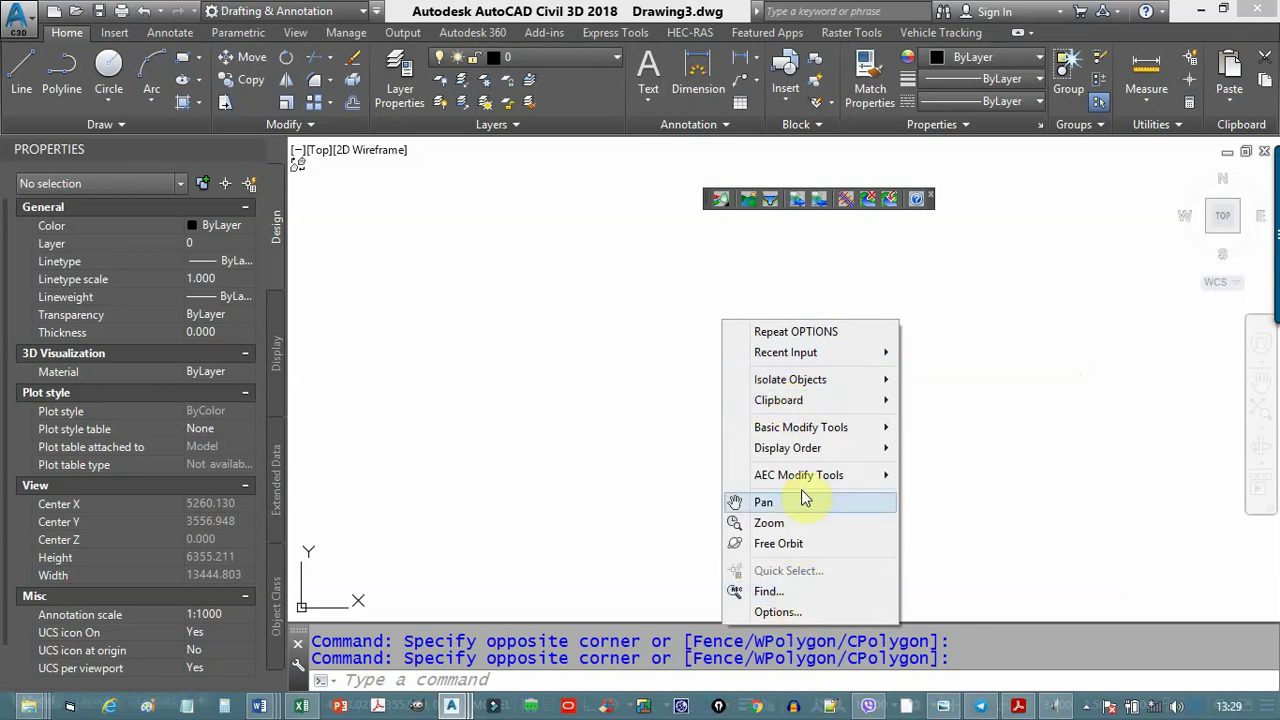
click(787, 614)
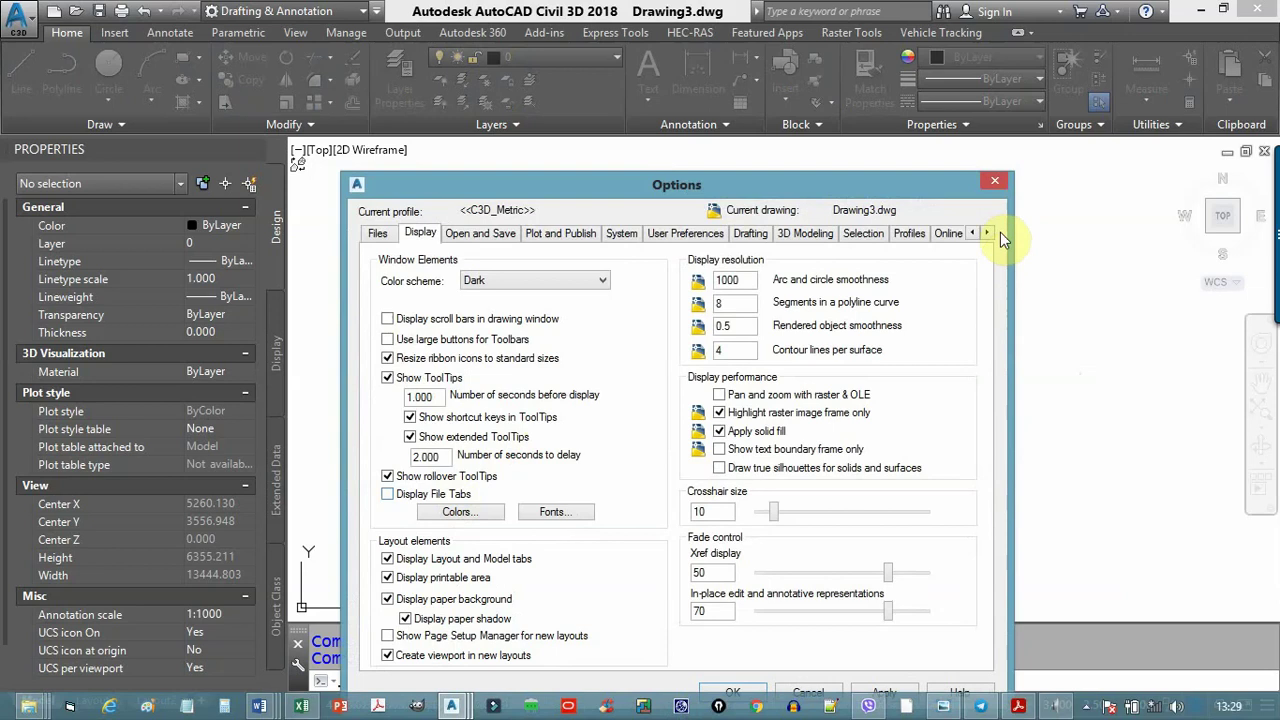
click(995, 181)
right_click(711, 336)
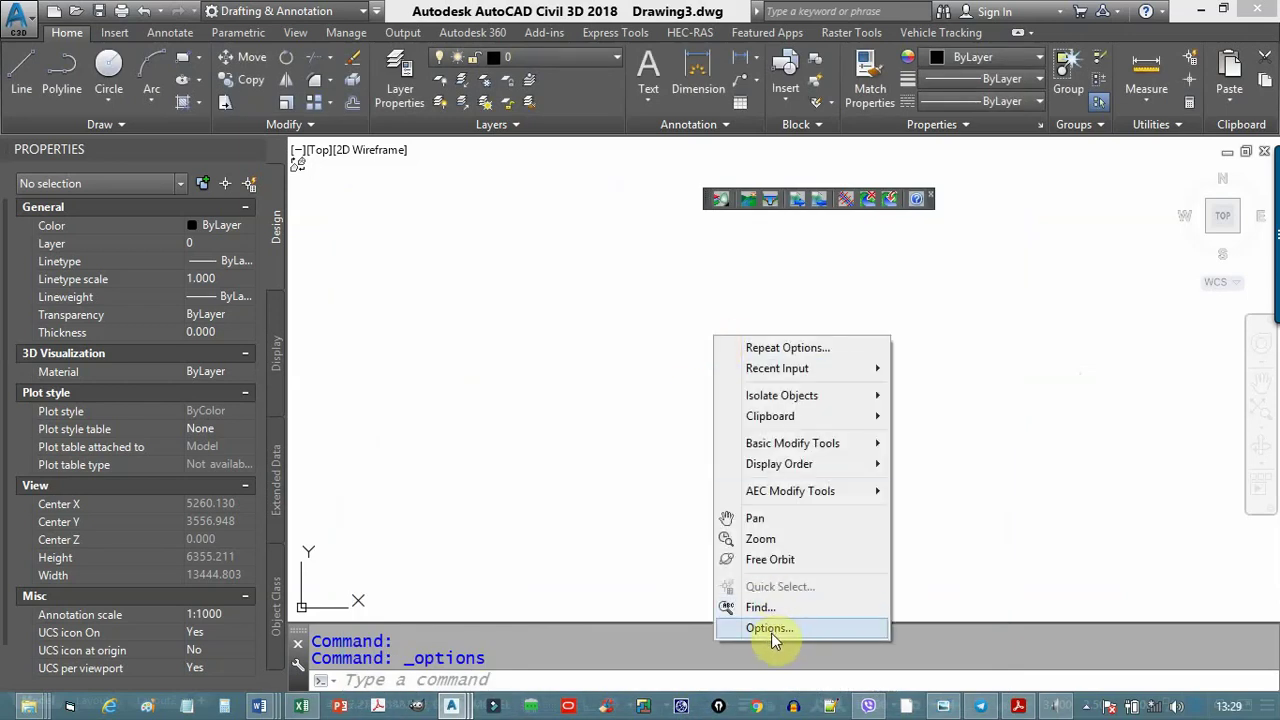
click(571, 329)
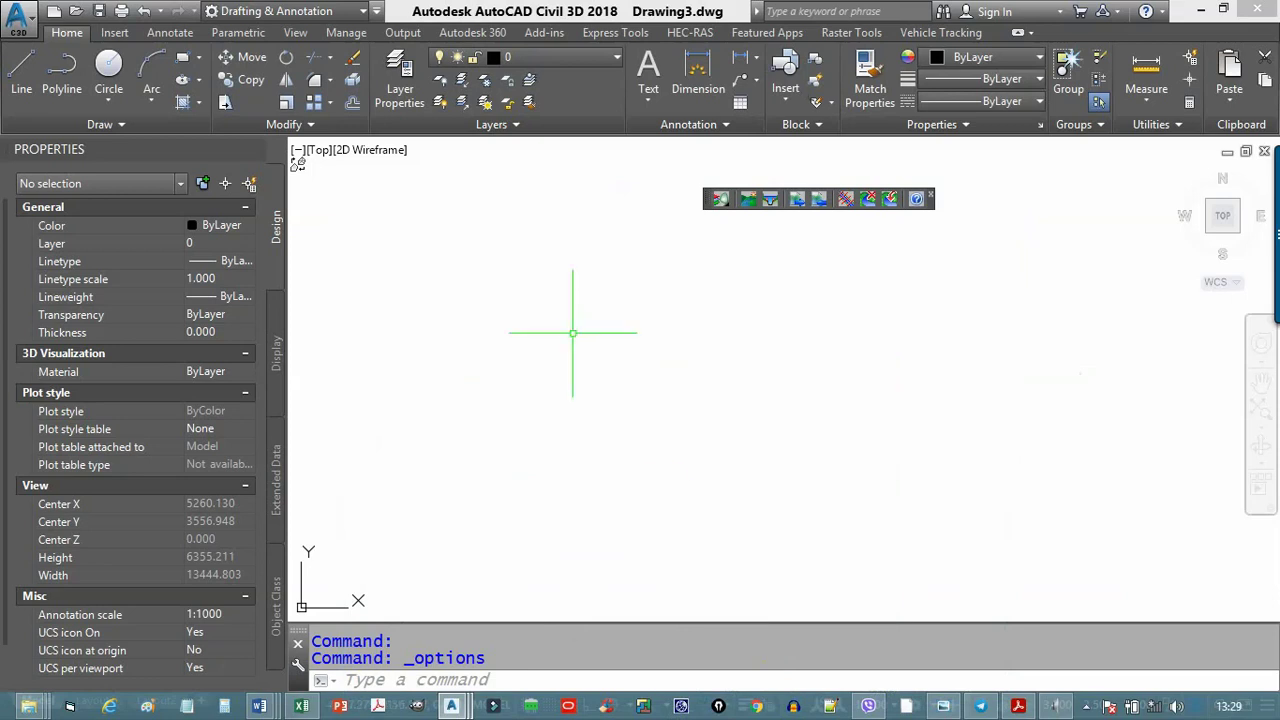
right_click(571, 329)
click(575, 310)
right_click(599, 296)
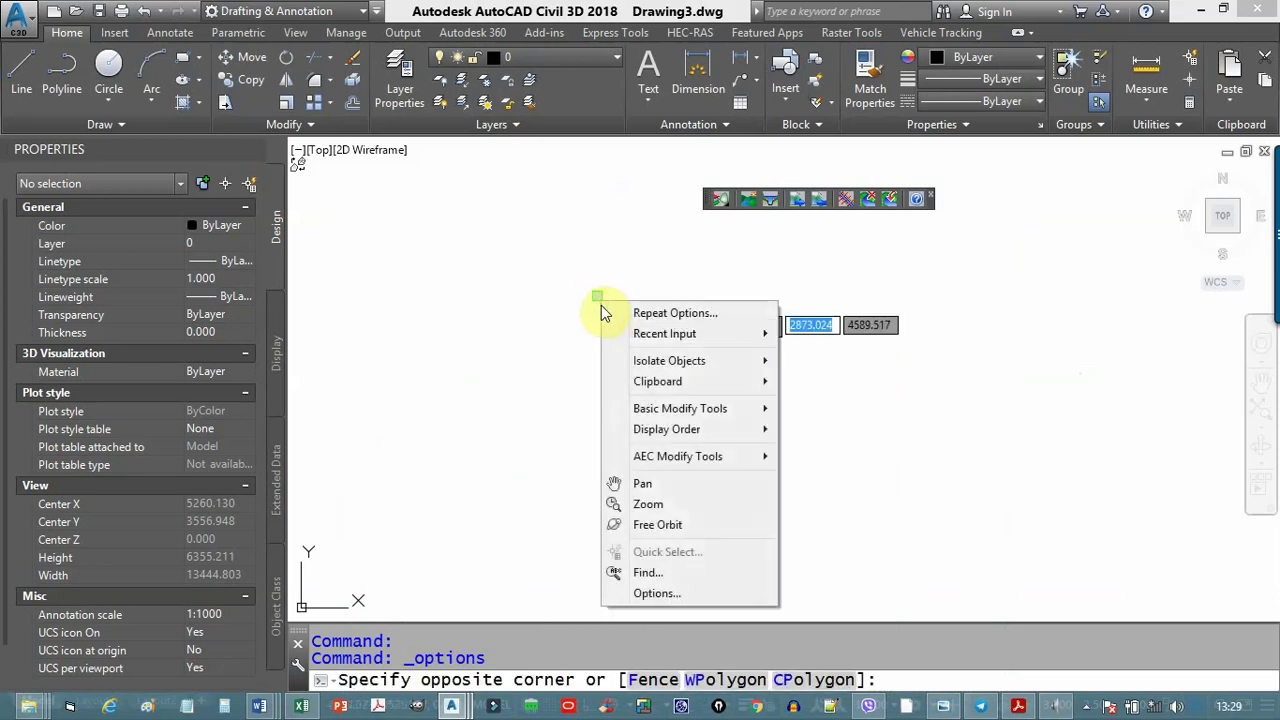
click(650, 594)
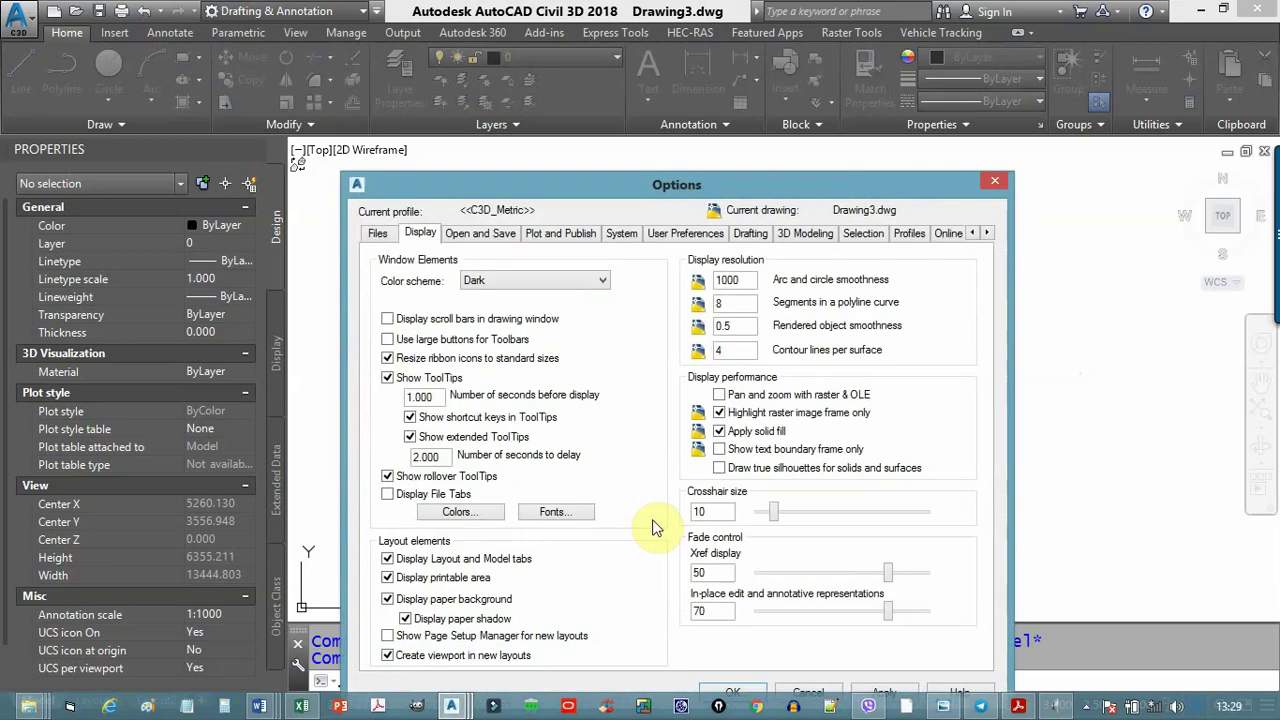
- Check Right-click Customization on the User Preferences tab, then cancel and close Options unchanged
click(685, 240)
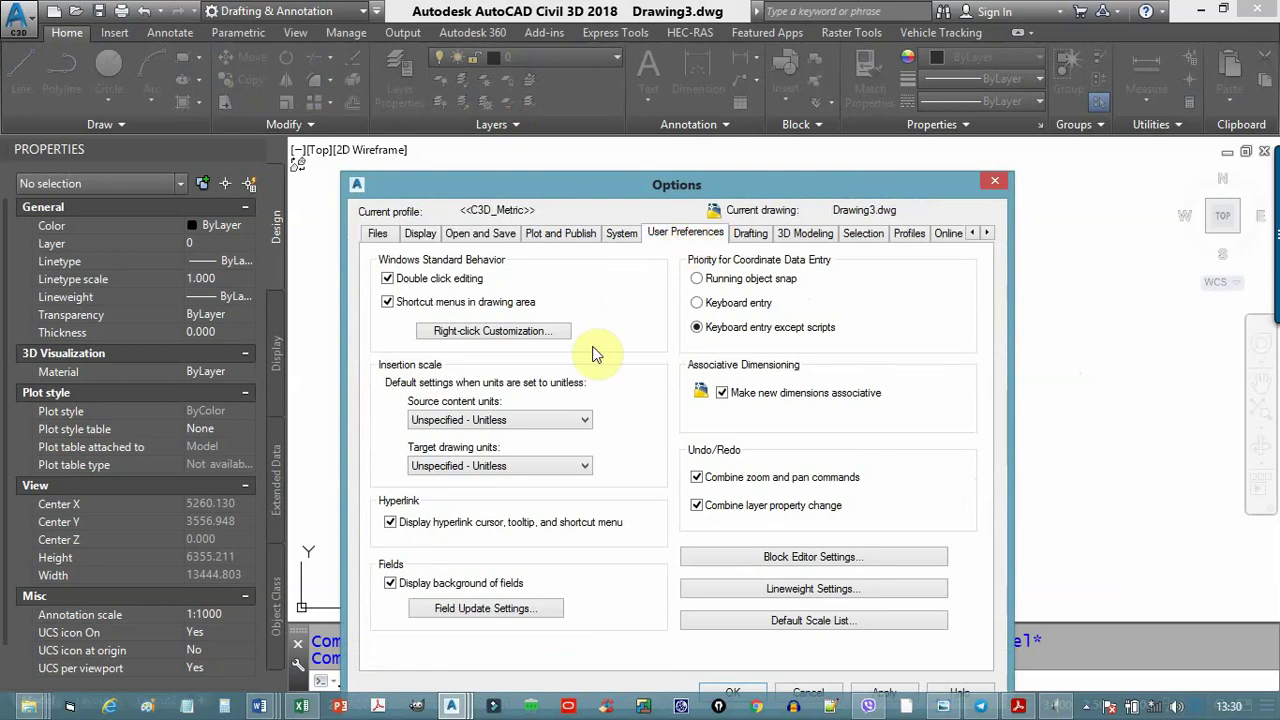
click(529, 334)
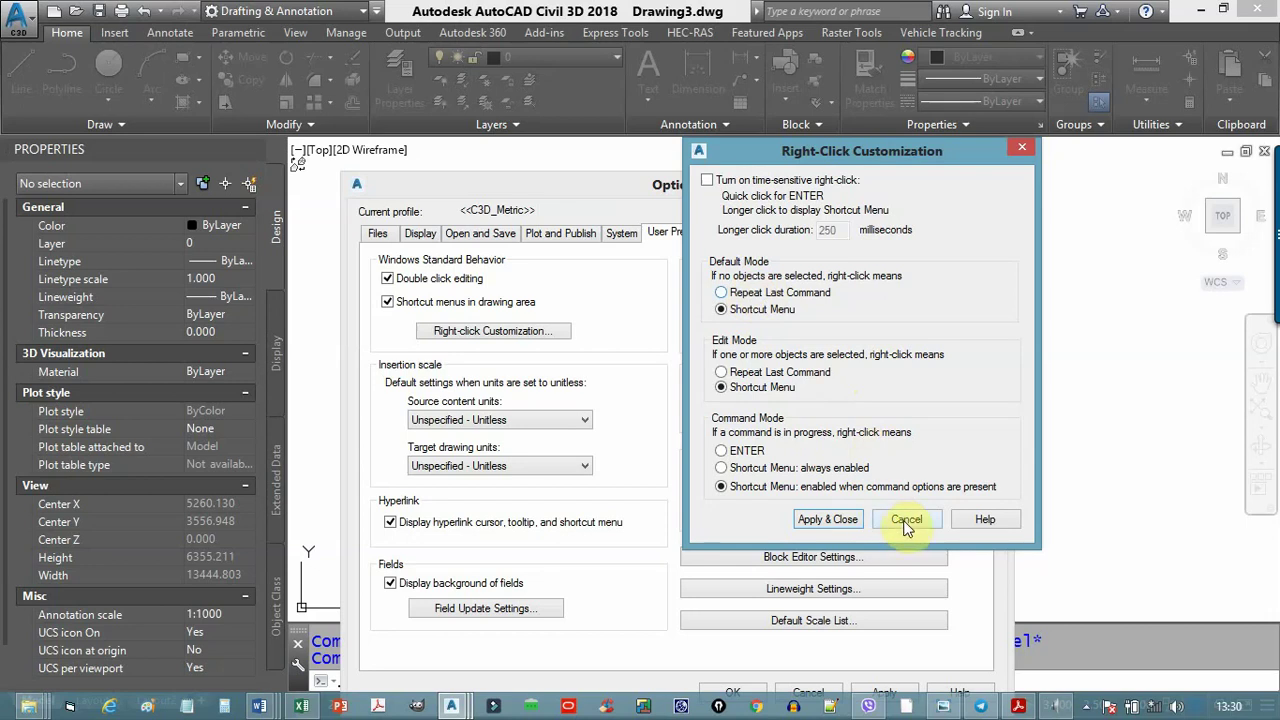
click(905, 528)
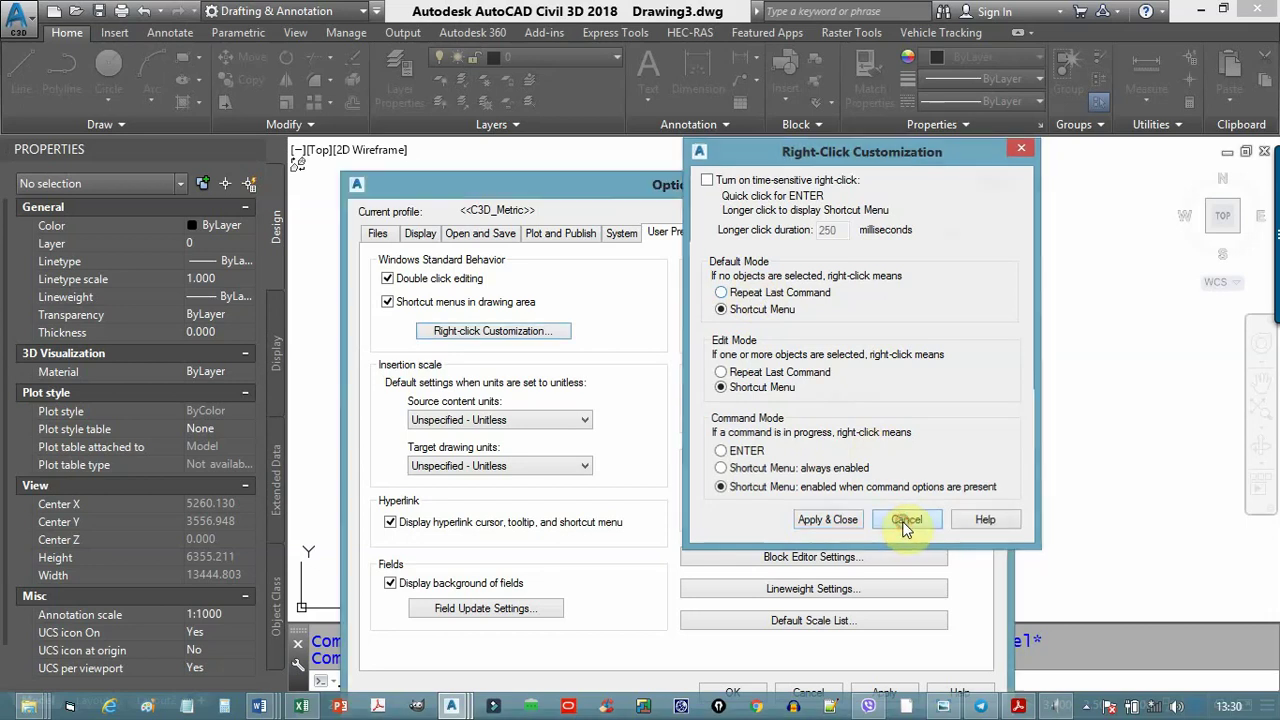
click(993, 180)
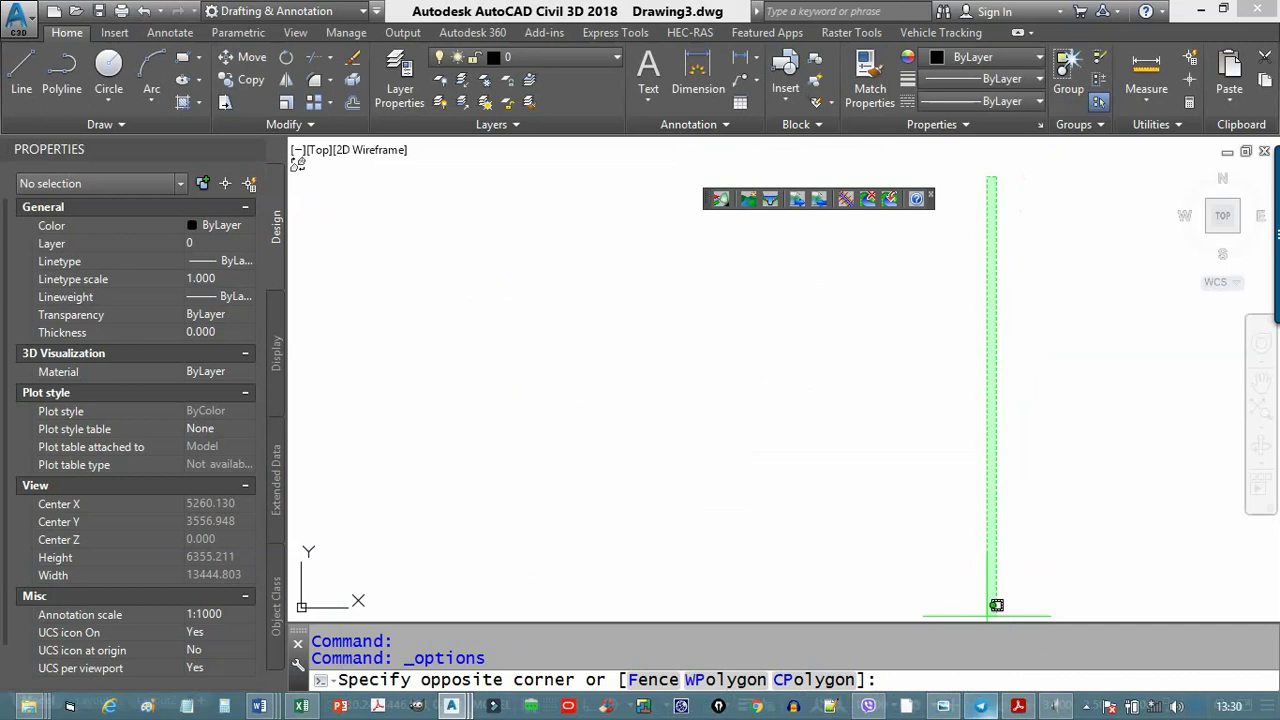
click(994, 603)
- Page through the slides to page 9 on pickbox and grip sizes, then return to Drawing3
click(1018, 708)
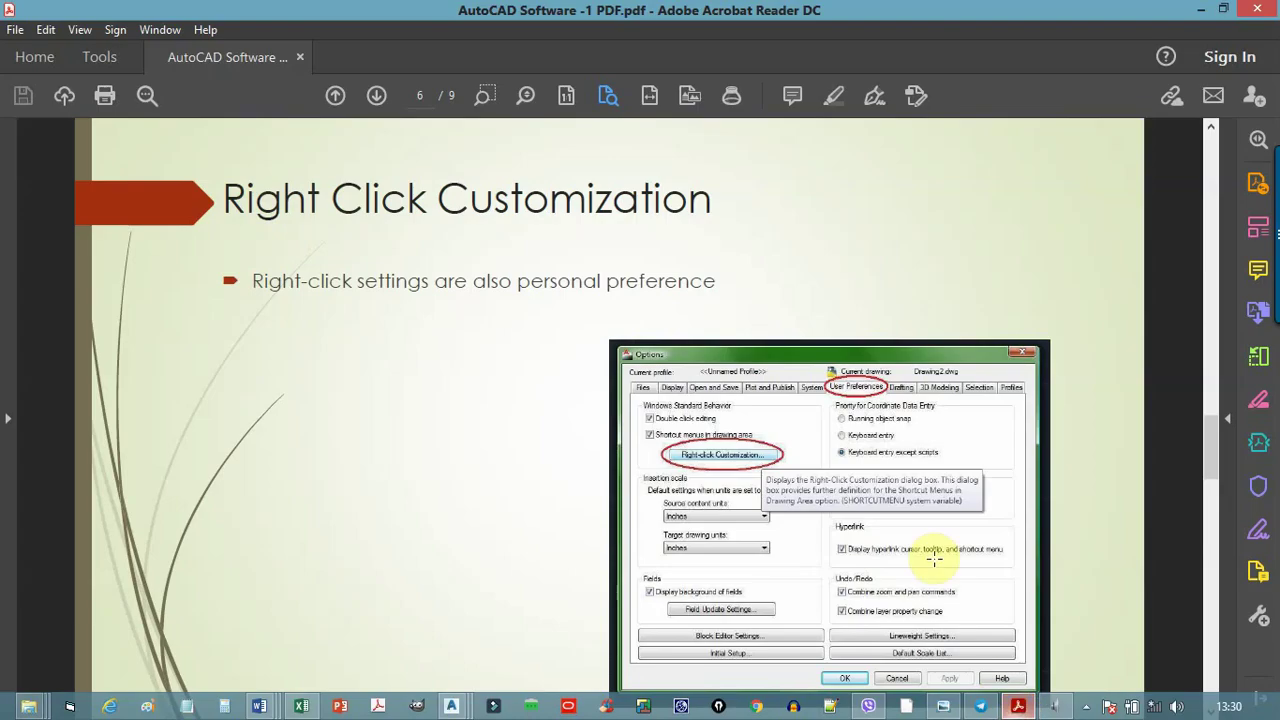
key(Right)
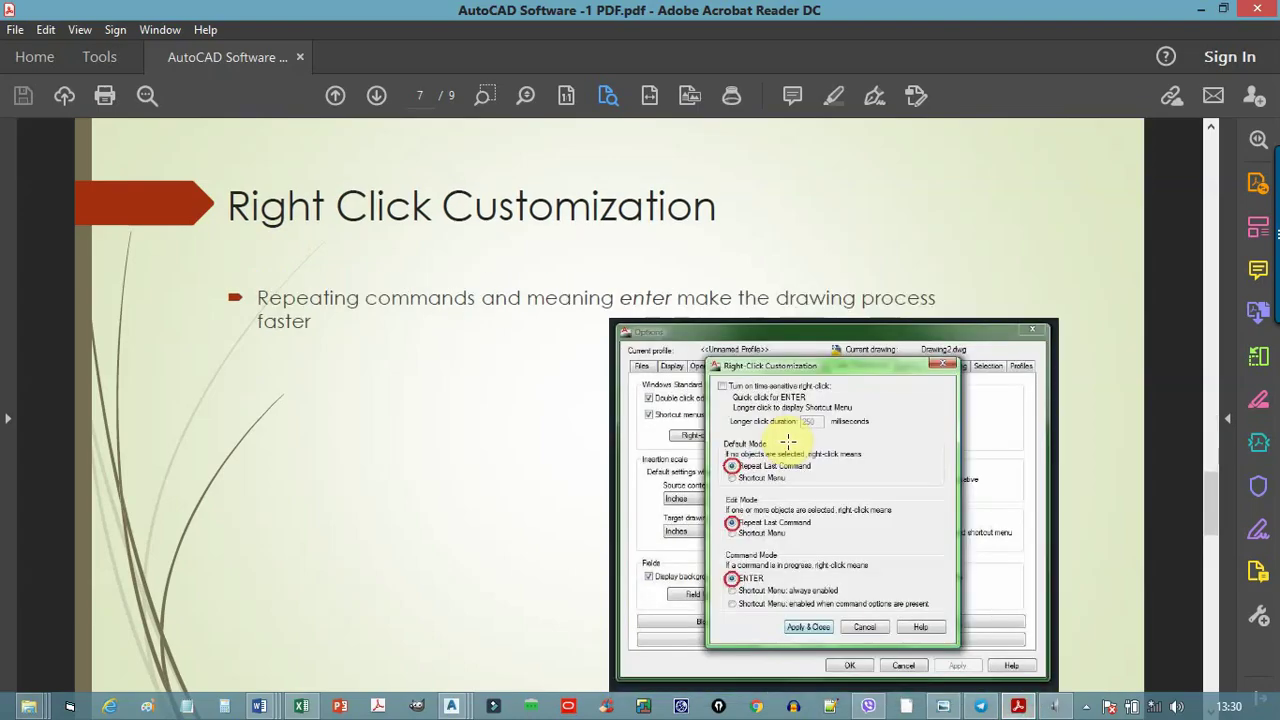
key(Right)
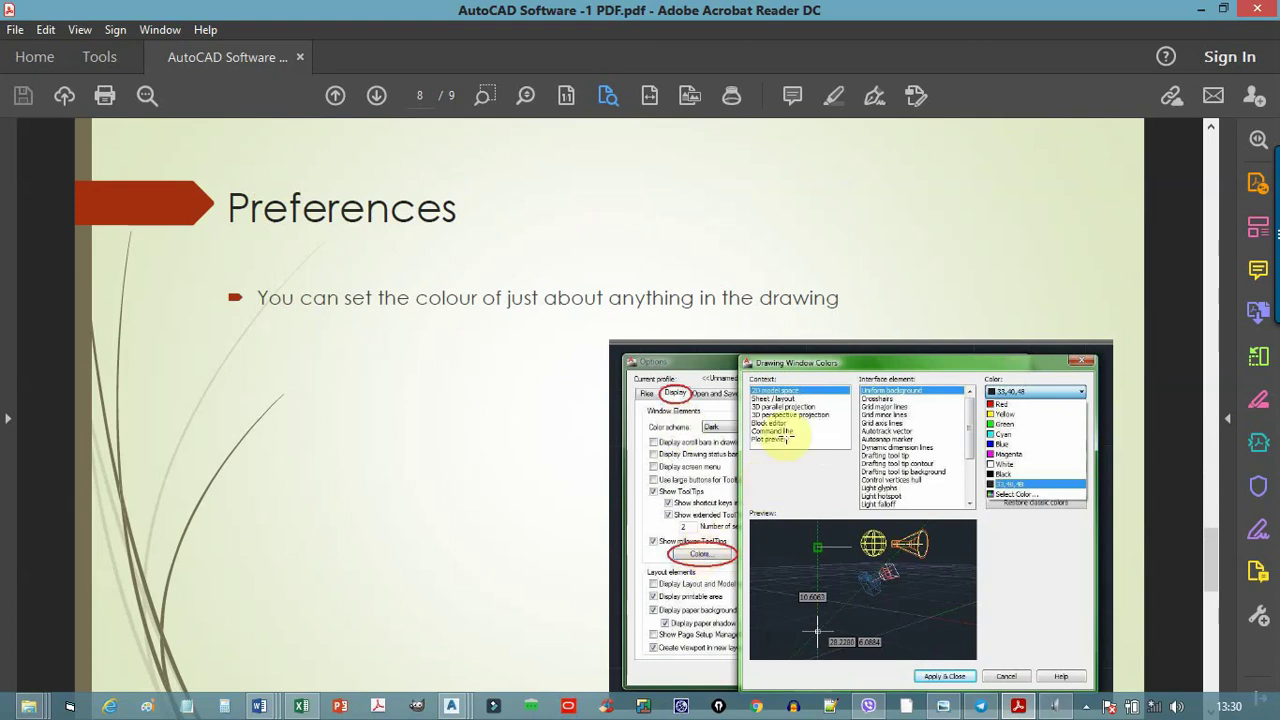
key(Right)
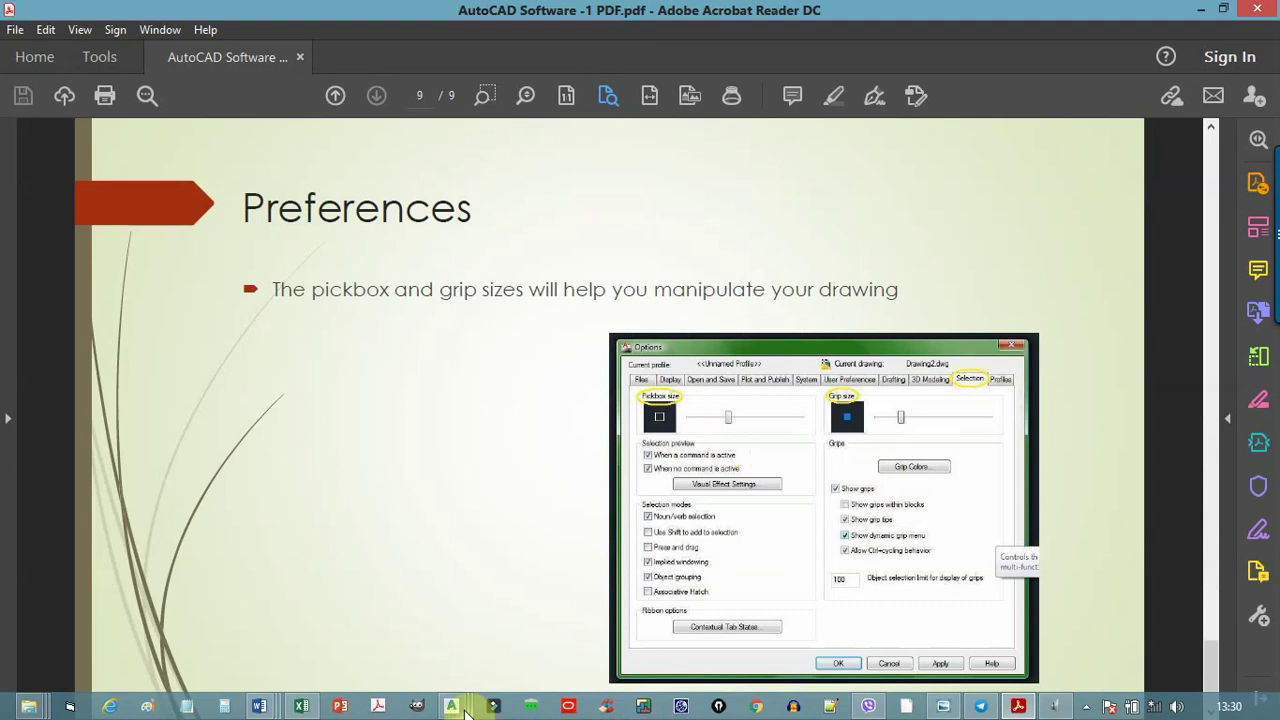
mouse_move(452, 706)
click(664, 608)
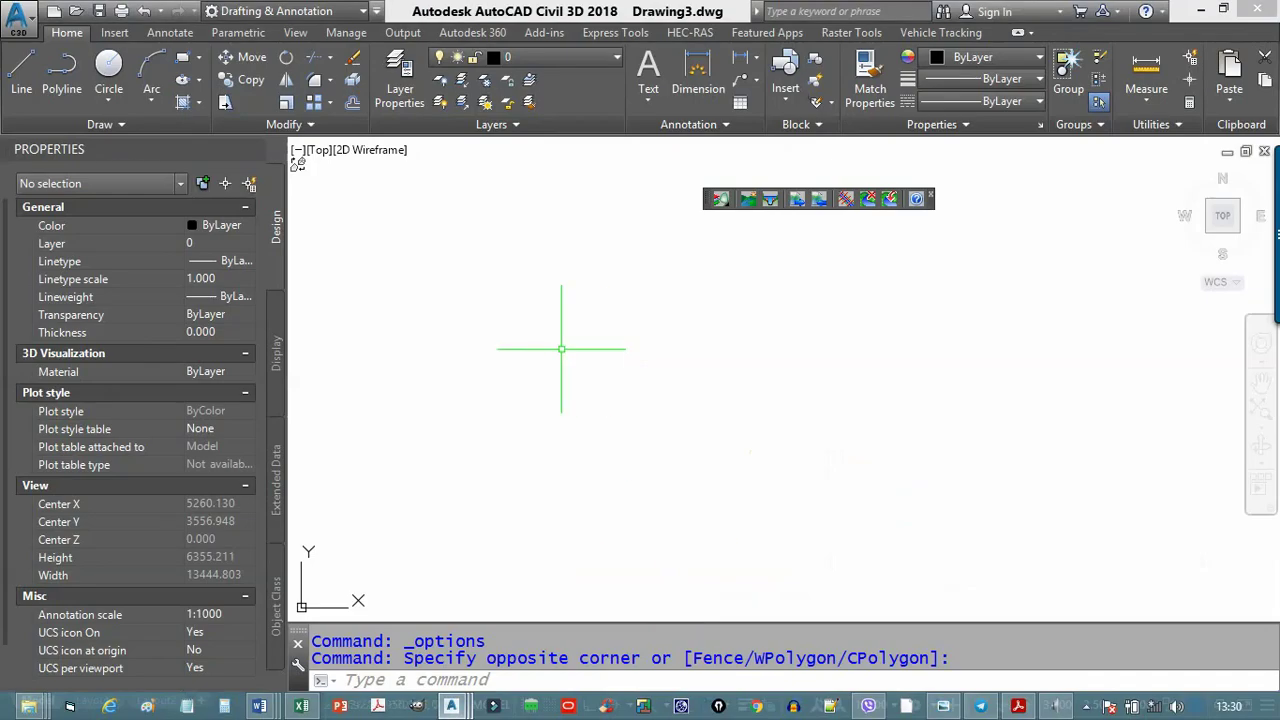
- Draw a circle near the middle of the canvas with a radius of about 705.7
click(109, 66)
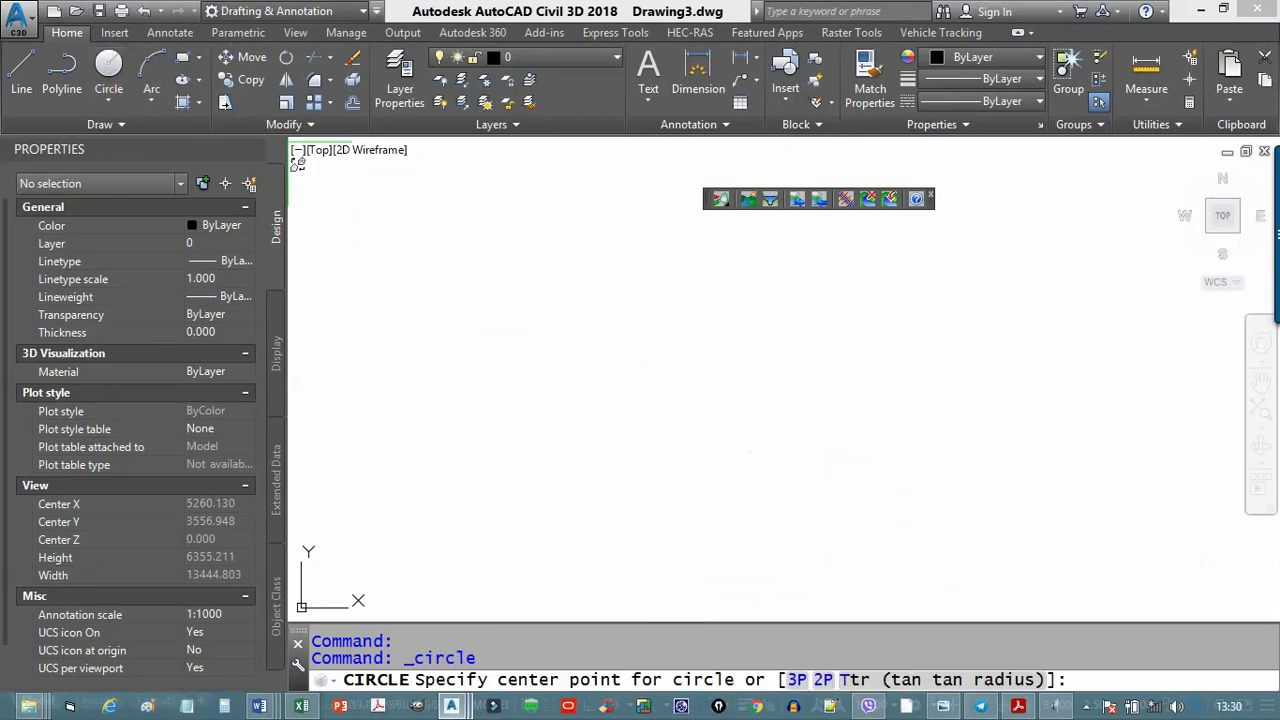
click(706, 379)
click(744, 417)
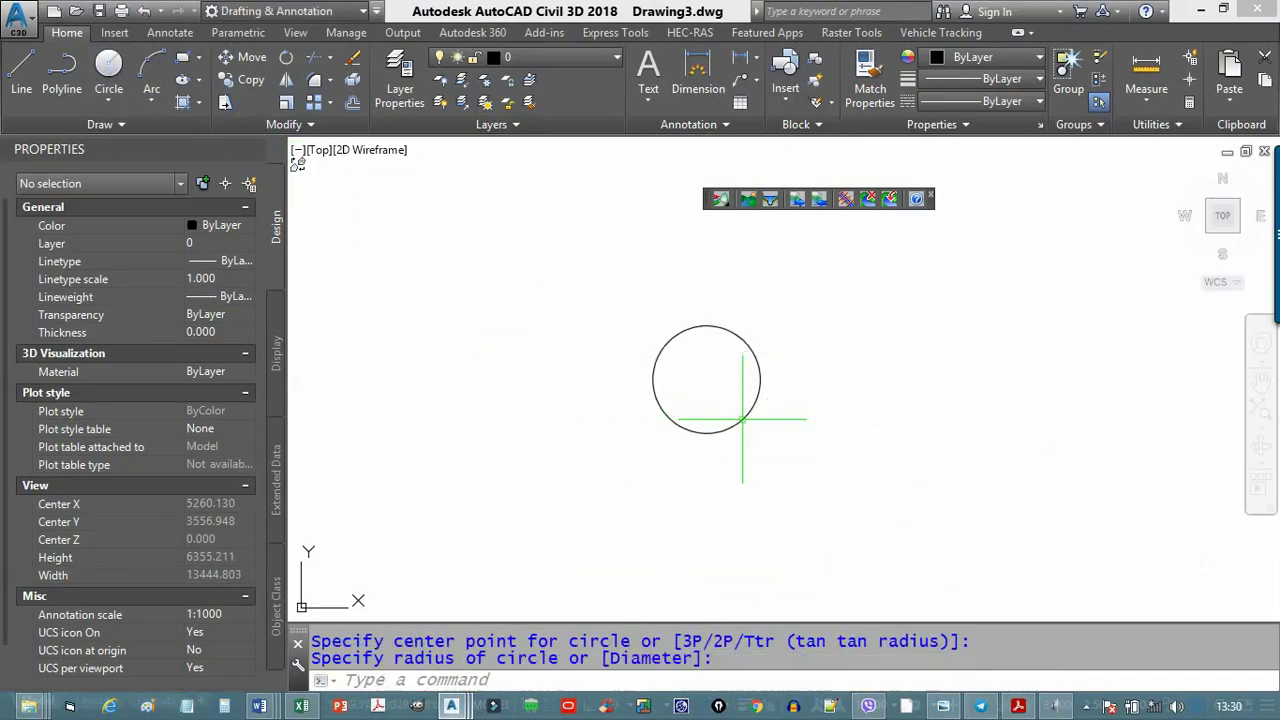
- Practise selecting the circle with crossing windows, a window, and a crossing lasso, deselecting each time
click(867, 296)
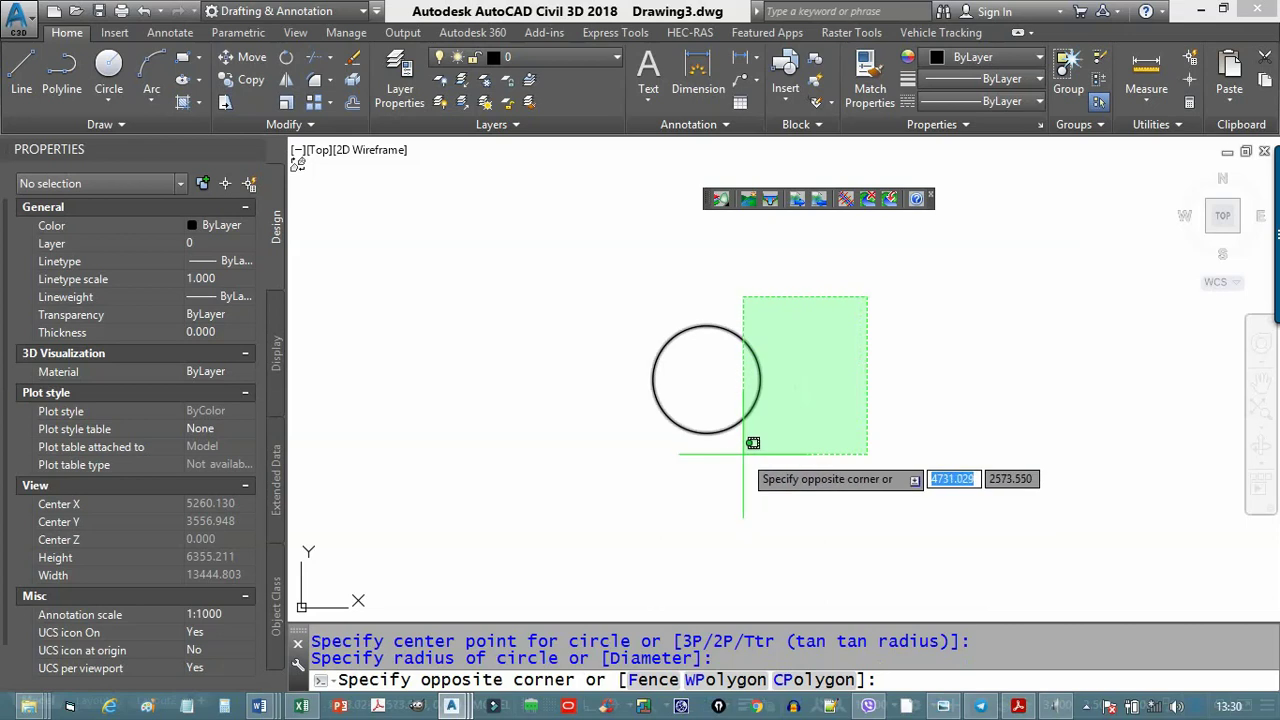
click(738, 454)
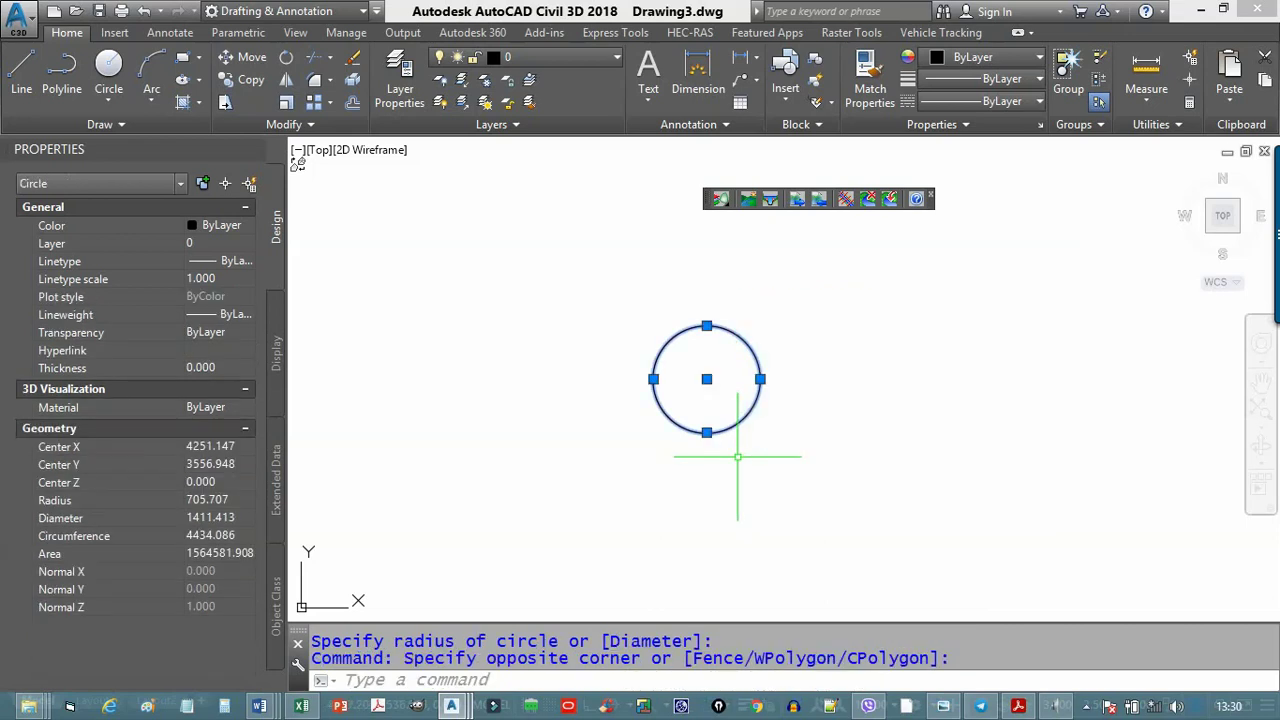
key(Escape)
click(500, 285)
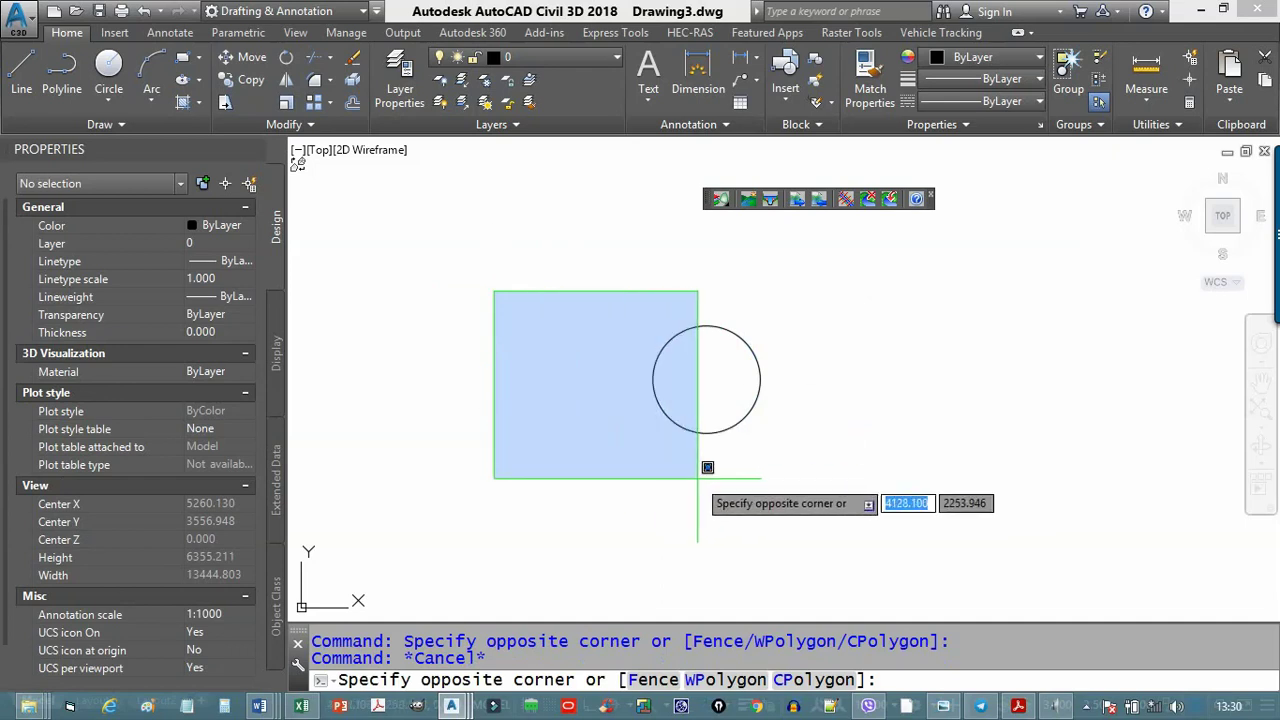
click(695, 478)
click(542, 258)
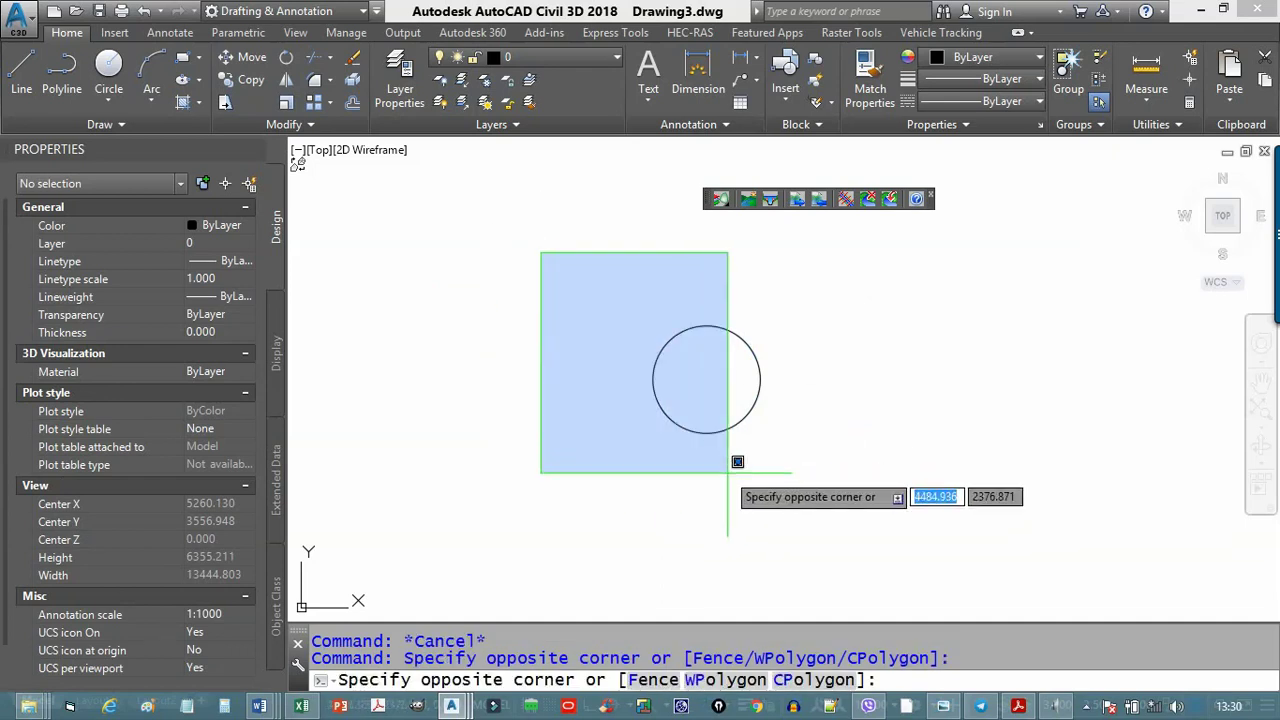
click(792, 484)
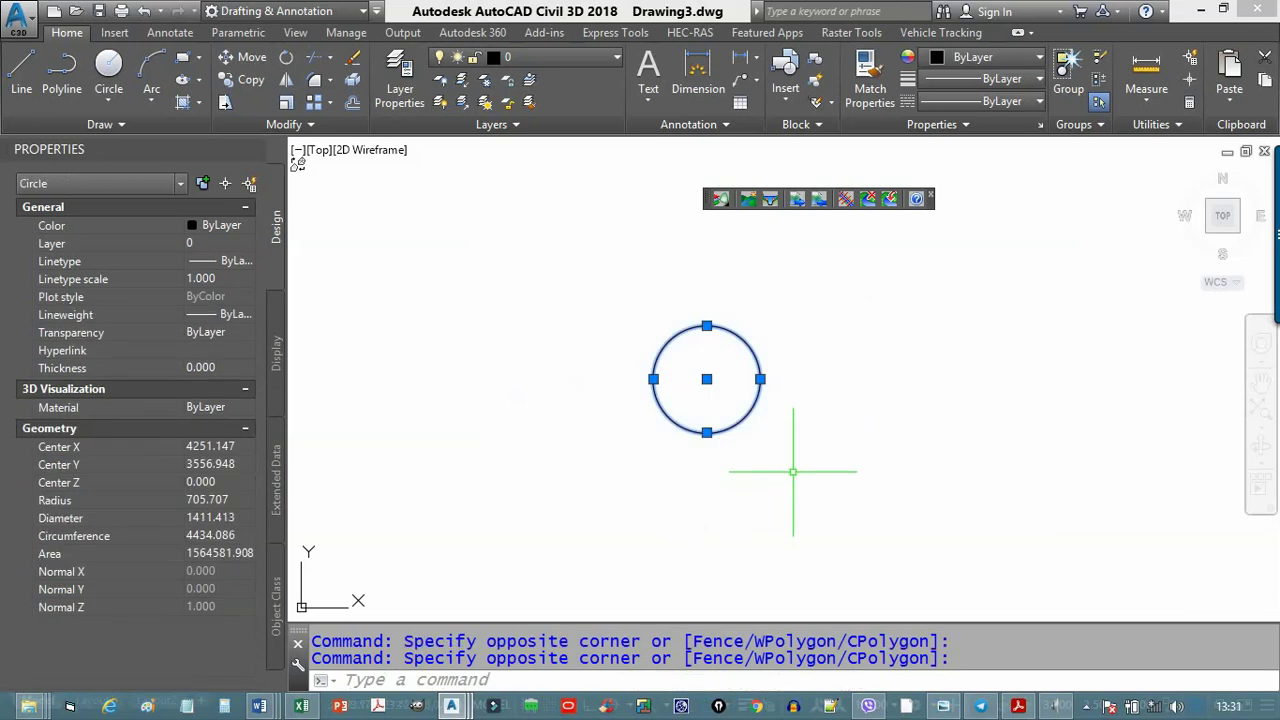
key(Escape)
click(870, 297)
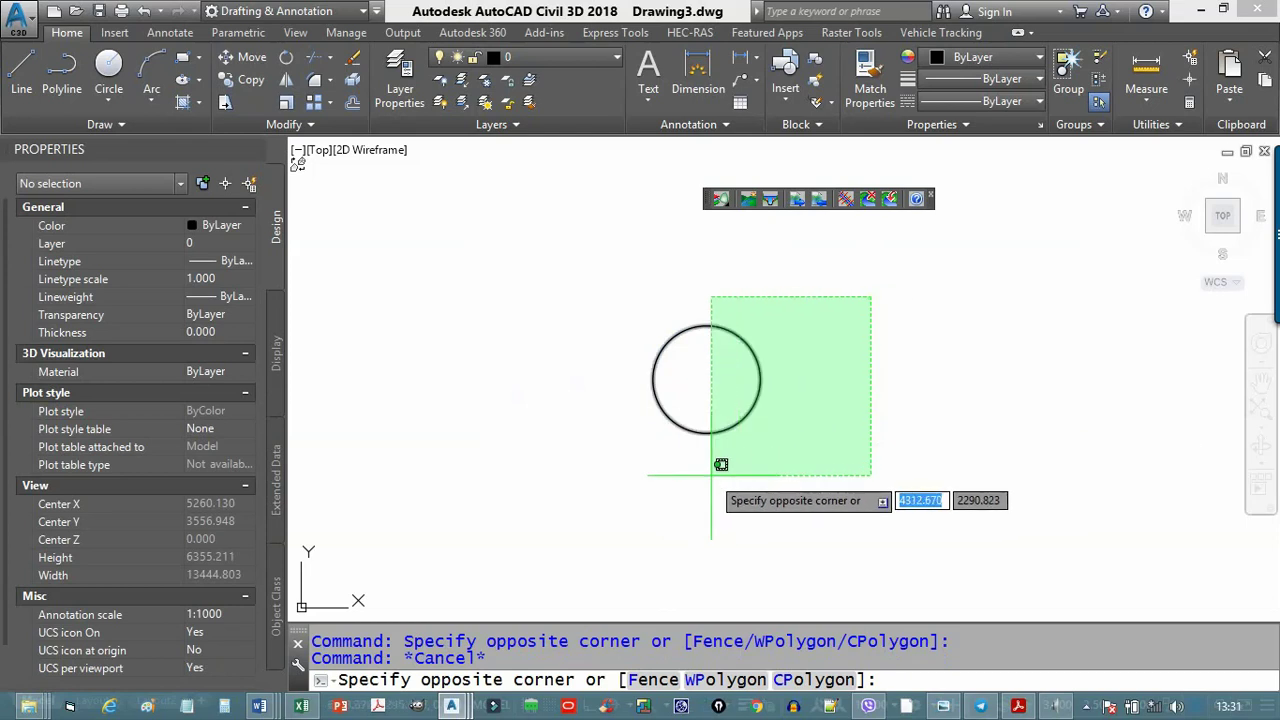
key(Escape)
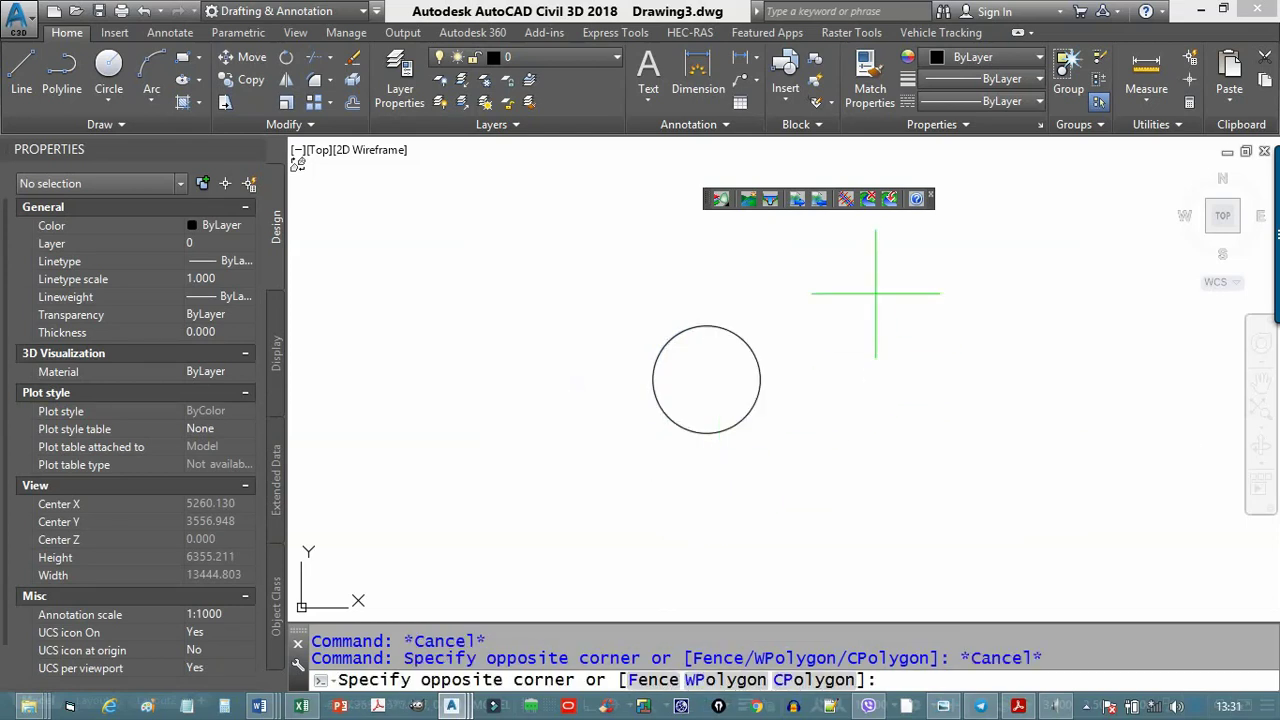
drag(876, 293, 753, 292)
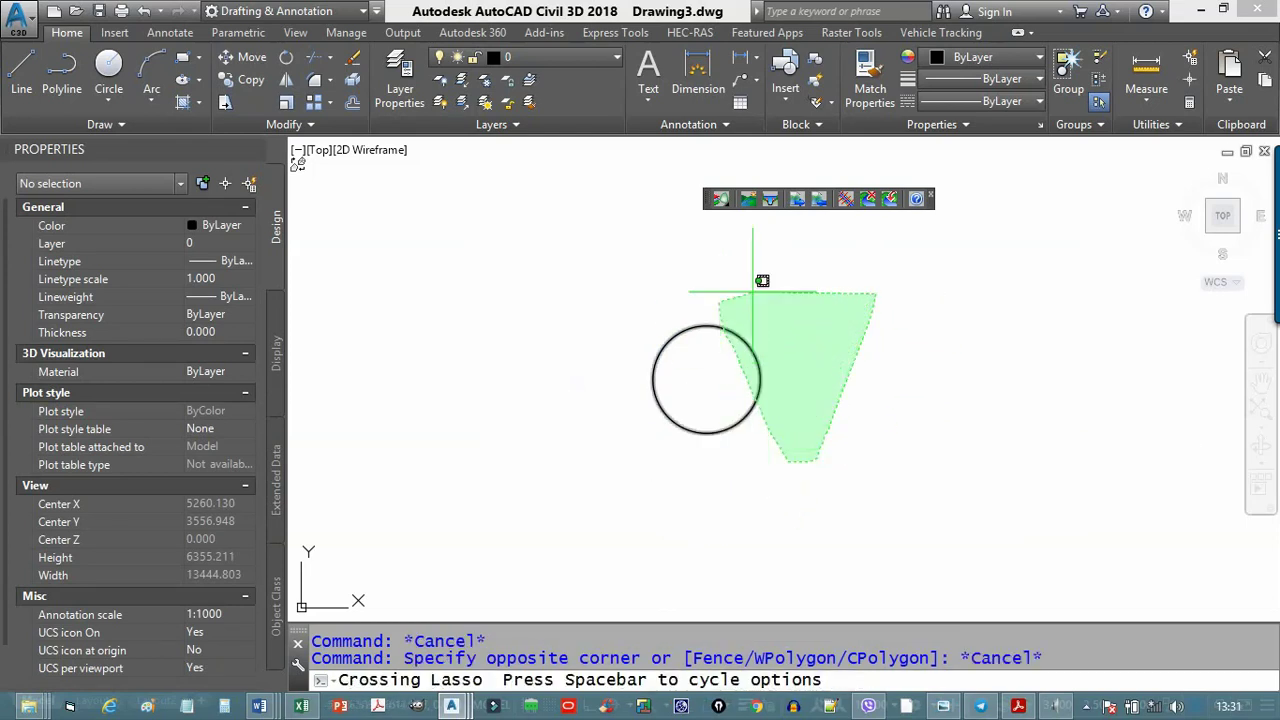
drag(753, 292, 1023, 408)
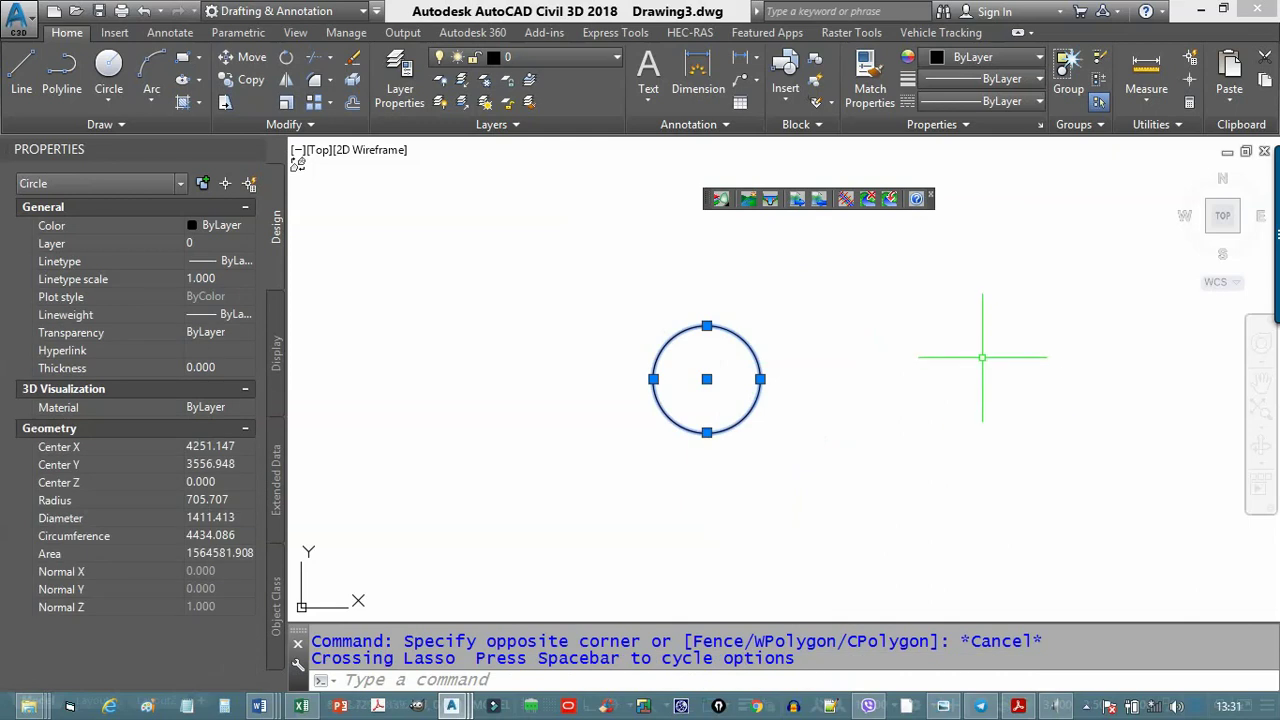
key(Escape)
- Try more crossing, lasso and window selections, then select the circle to inspect its properties and deselect
click(836, 276)
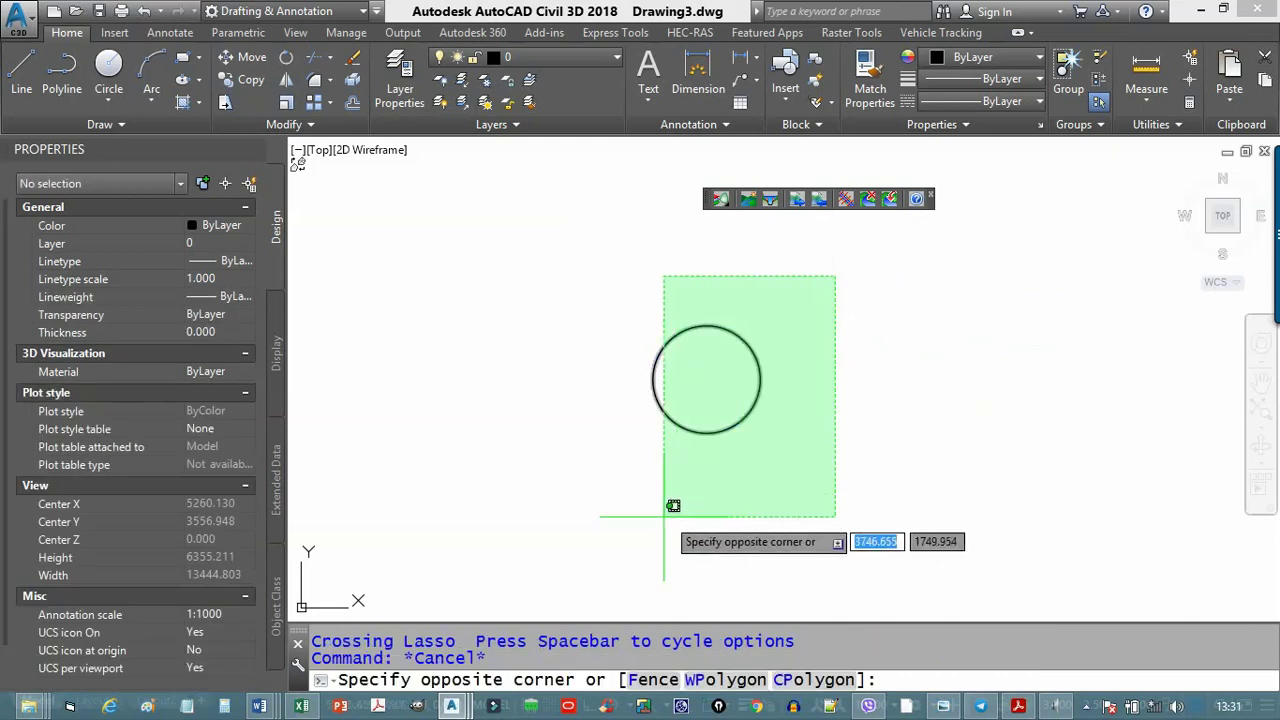
click(630, 510)
key(Escape)
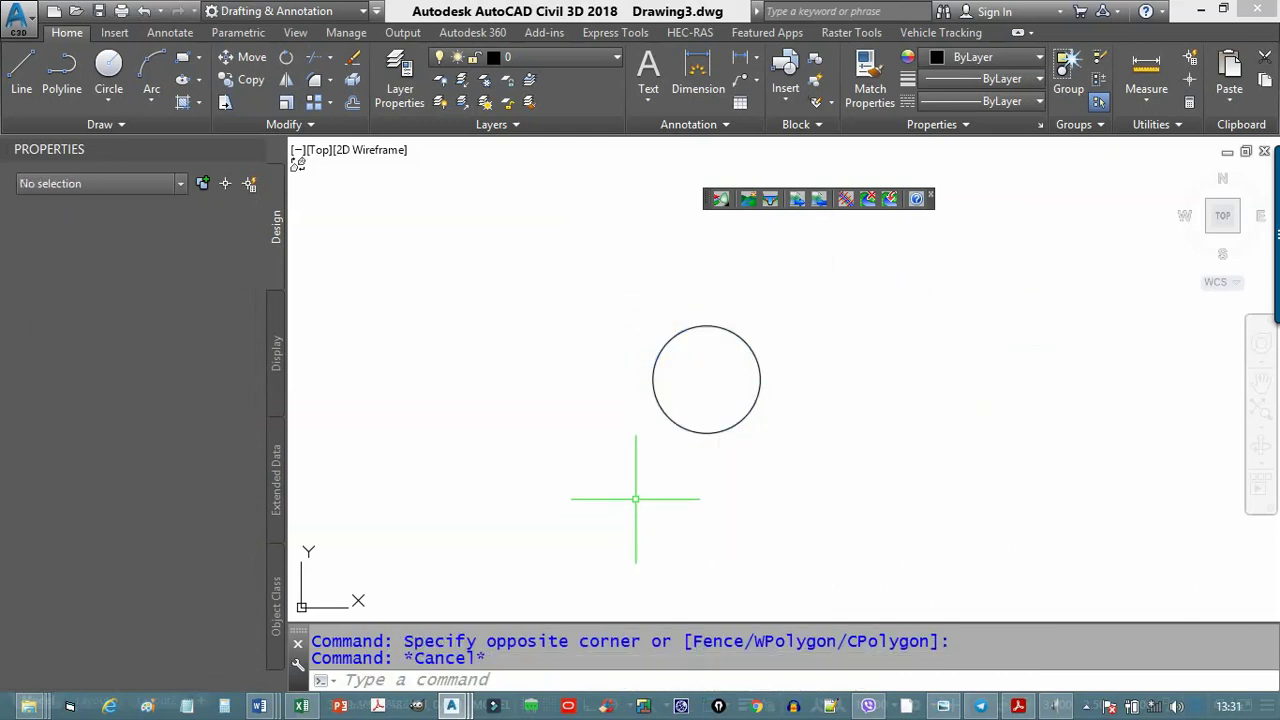
mouse_move(905, 295)
mouse_down()
mouse_move(783, 268)
mouse_move(963, 262)
mouse_up()
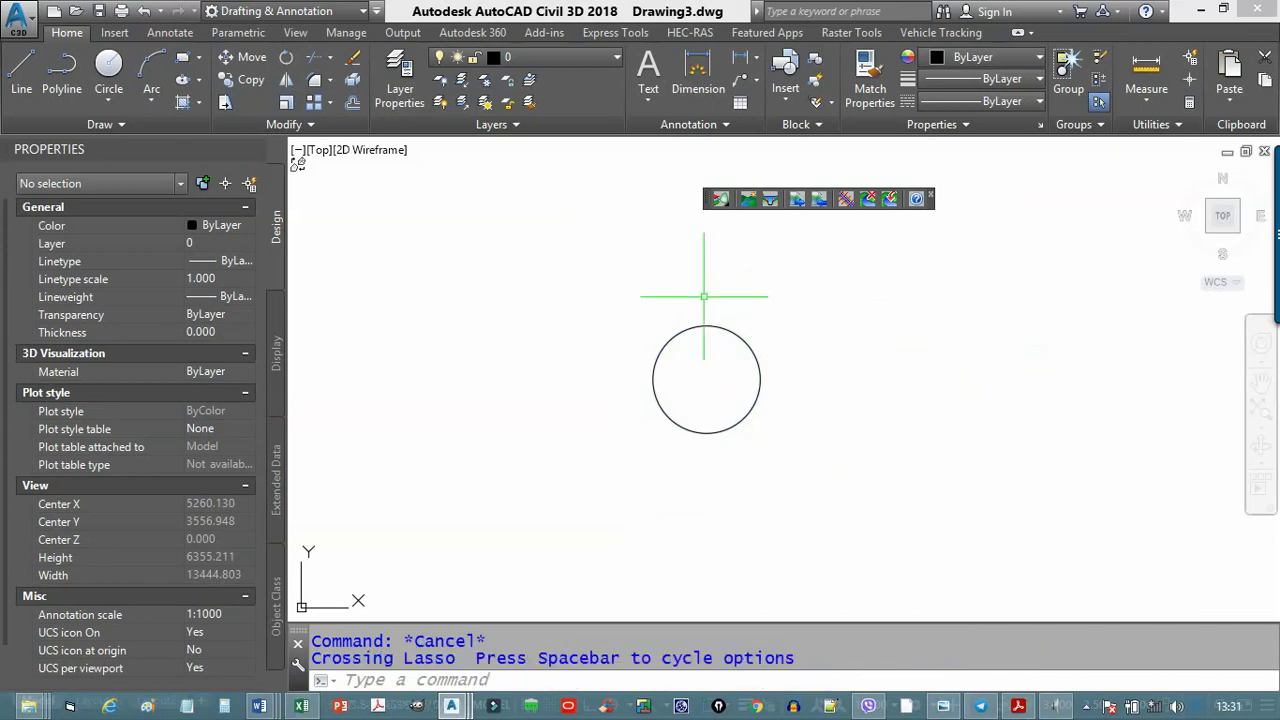
drag(545, 268, 657, 539)
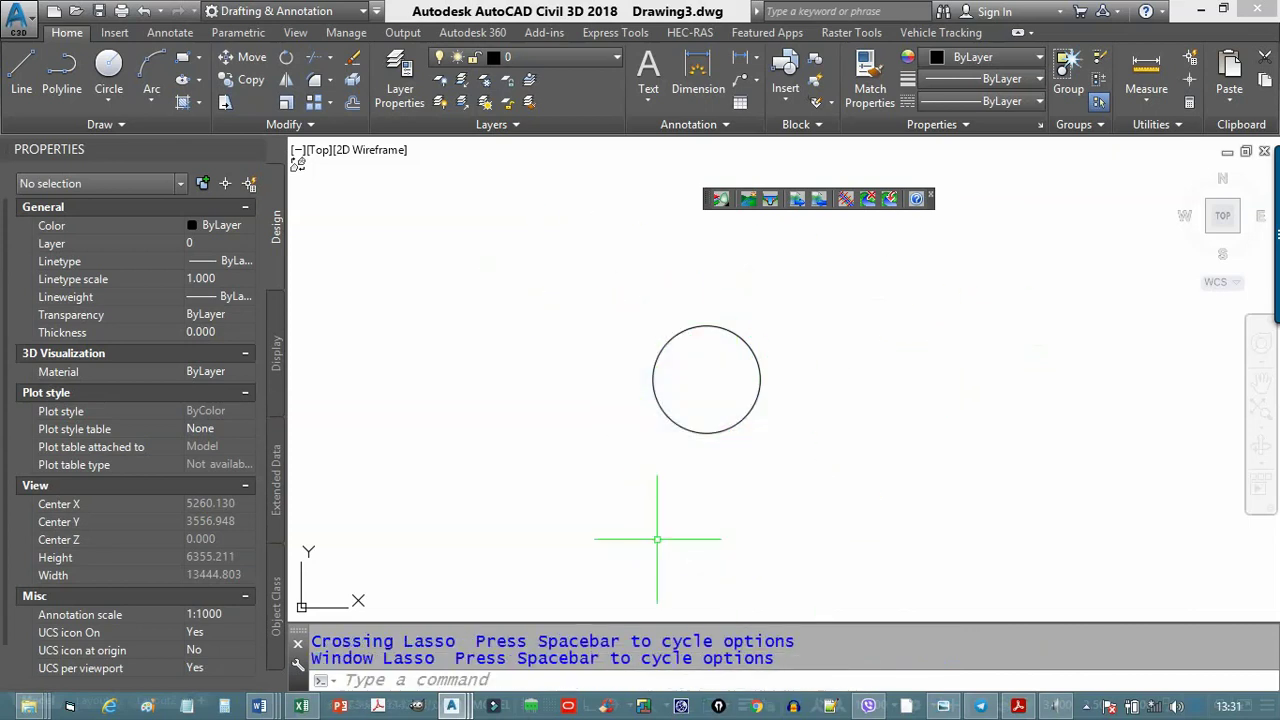
click(598, 279)
click(731, 456)
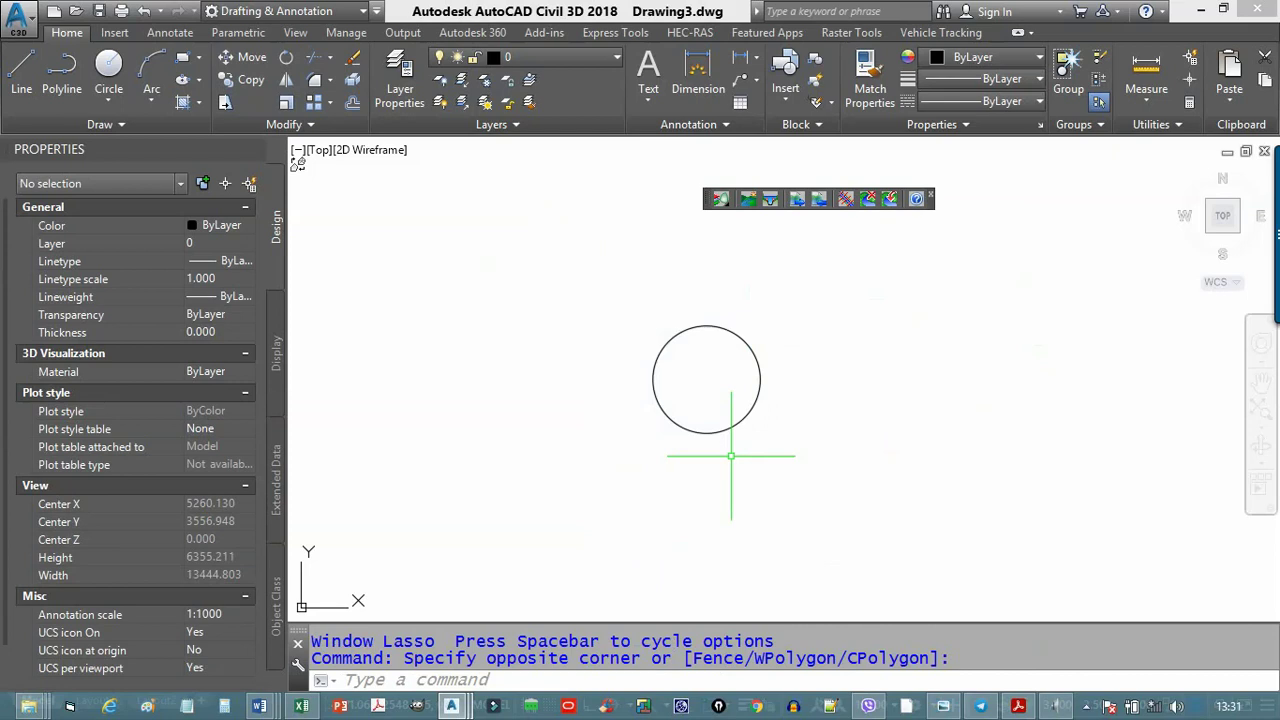
click(748, 343)
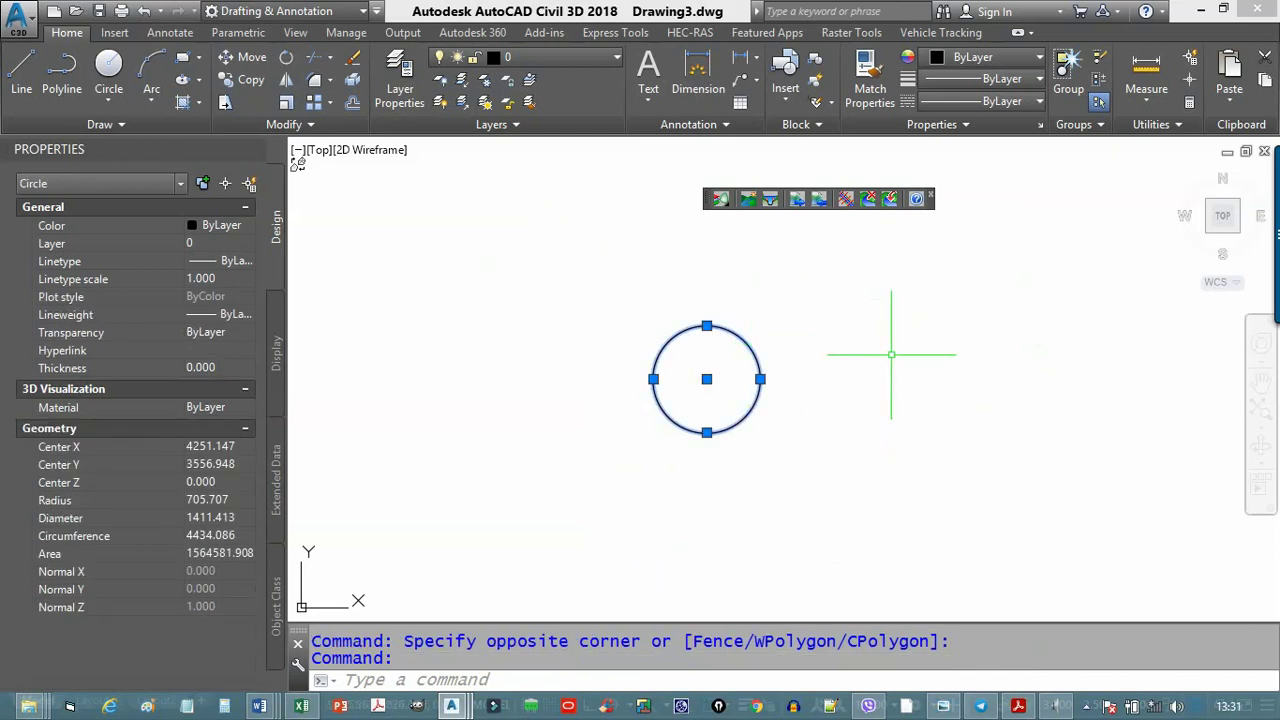
key(Escape)
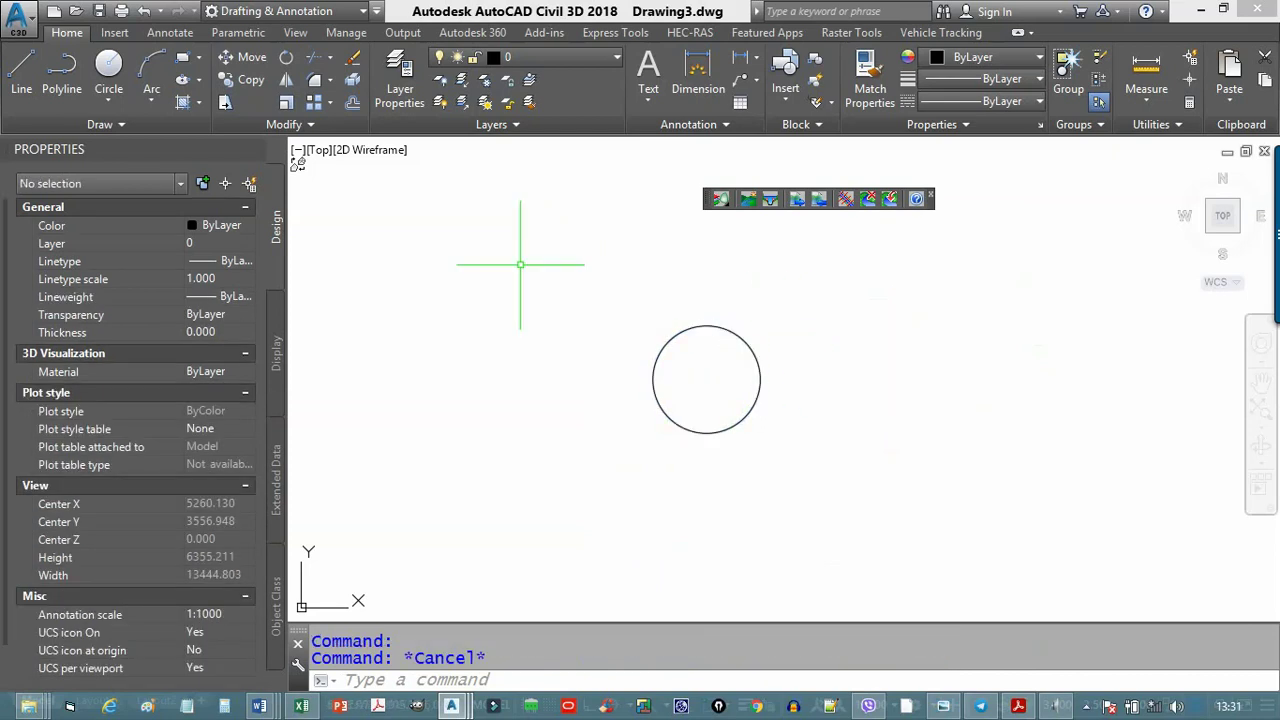
- Draw a larger circle centred over the first one, enclosing it
click(116, 80)
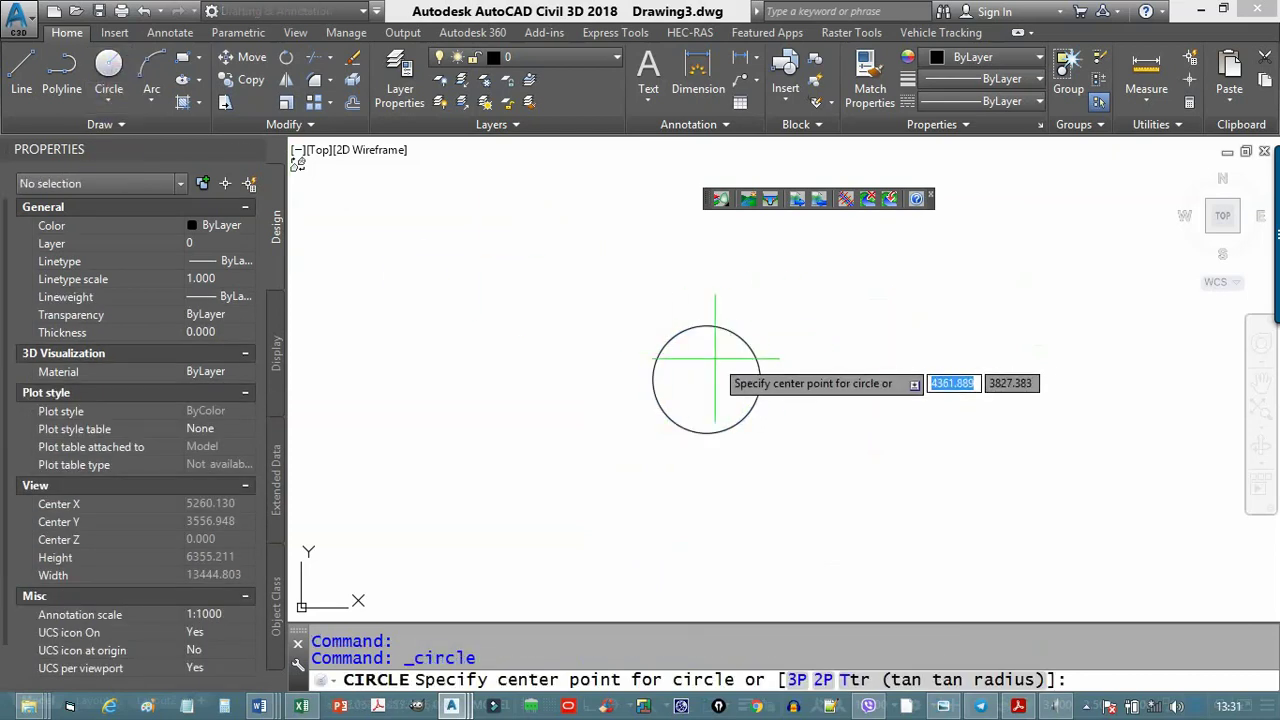
click(715, 358)
click(760, 397)
- Repeat the circle command twice to add two smaller circles inside the others
right_click(818, 388)
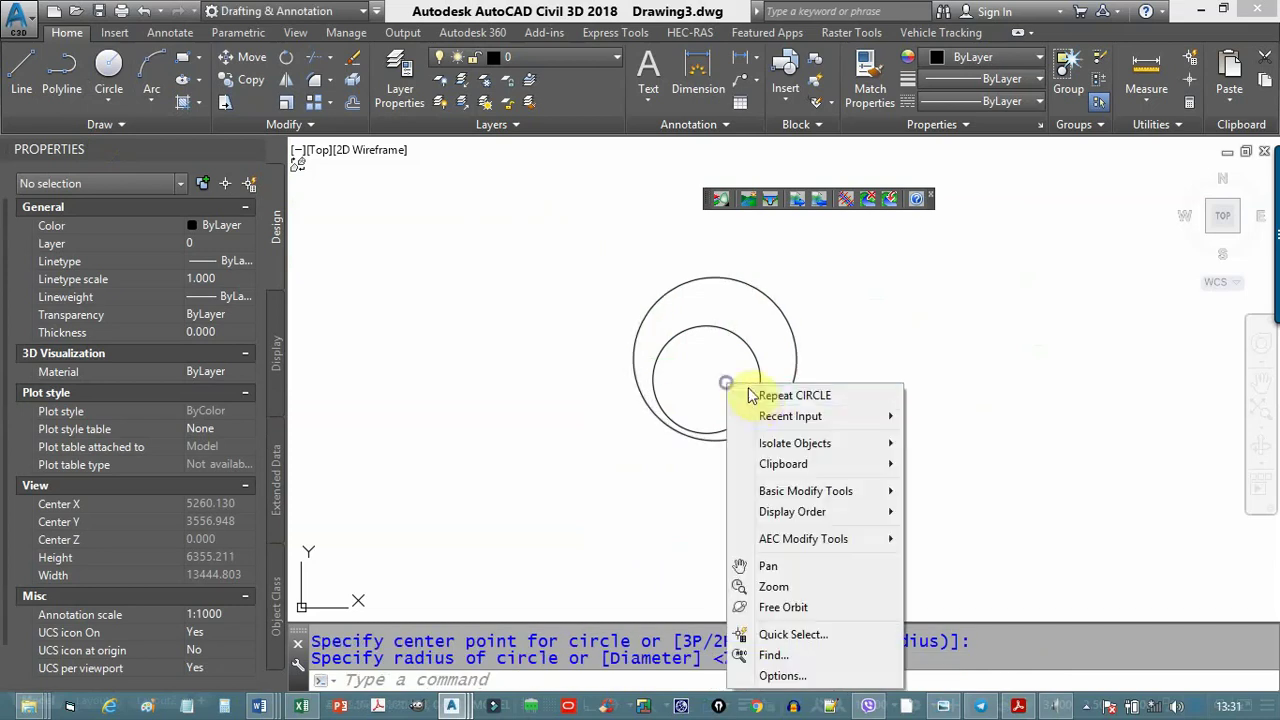
click(850, 391)
click(706, 379)
click(753, 404)
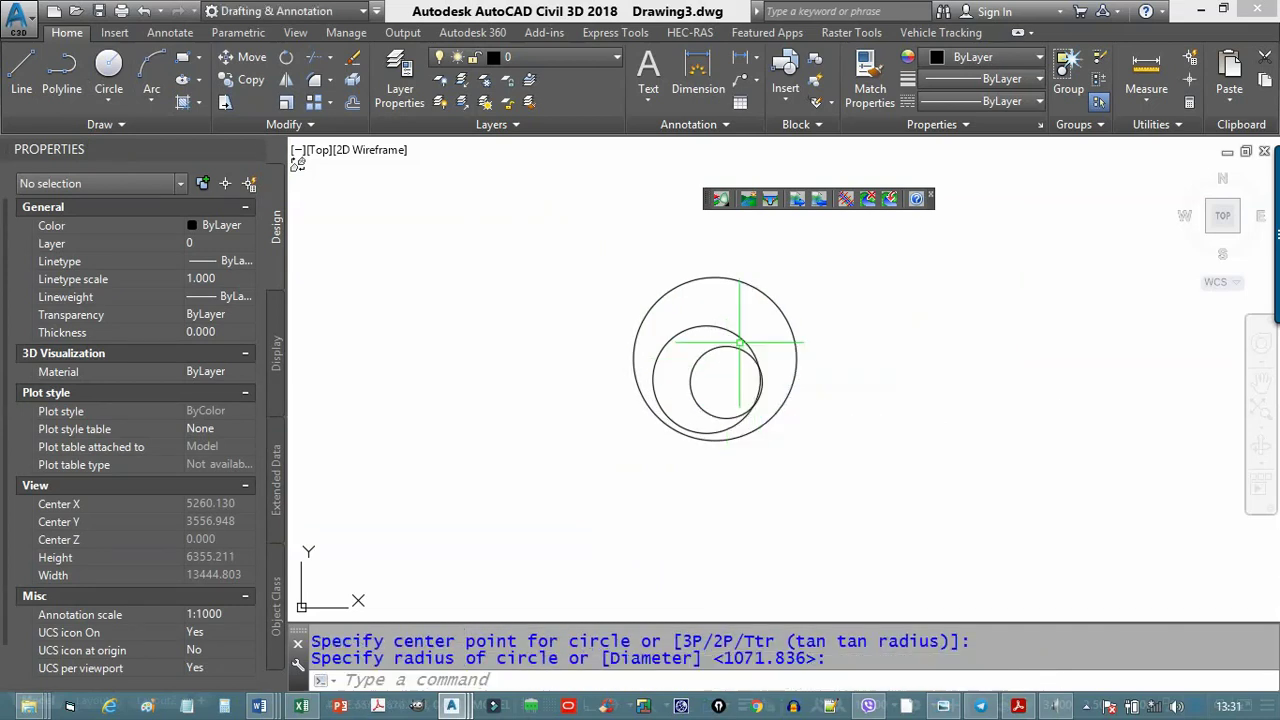
right_click(731, 311)
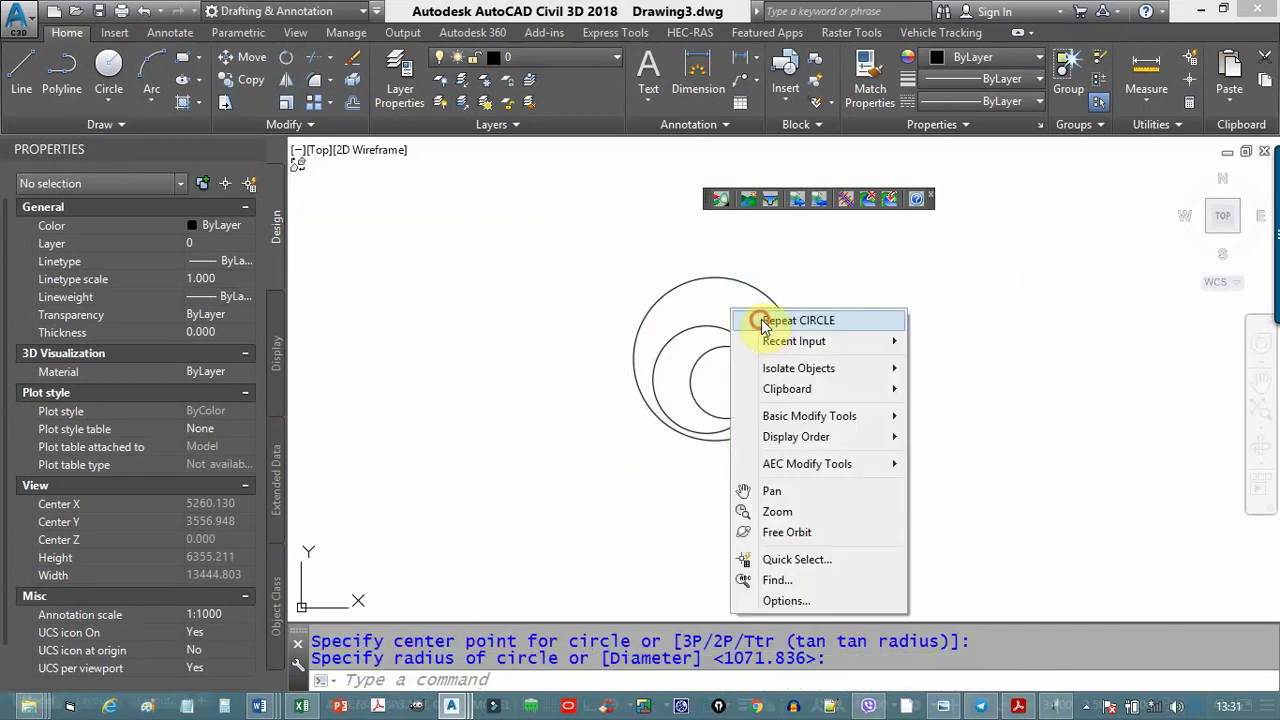
click(762, 321)
click(733, 357)
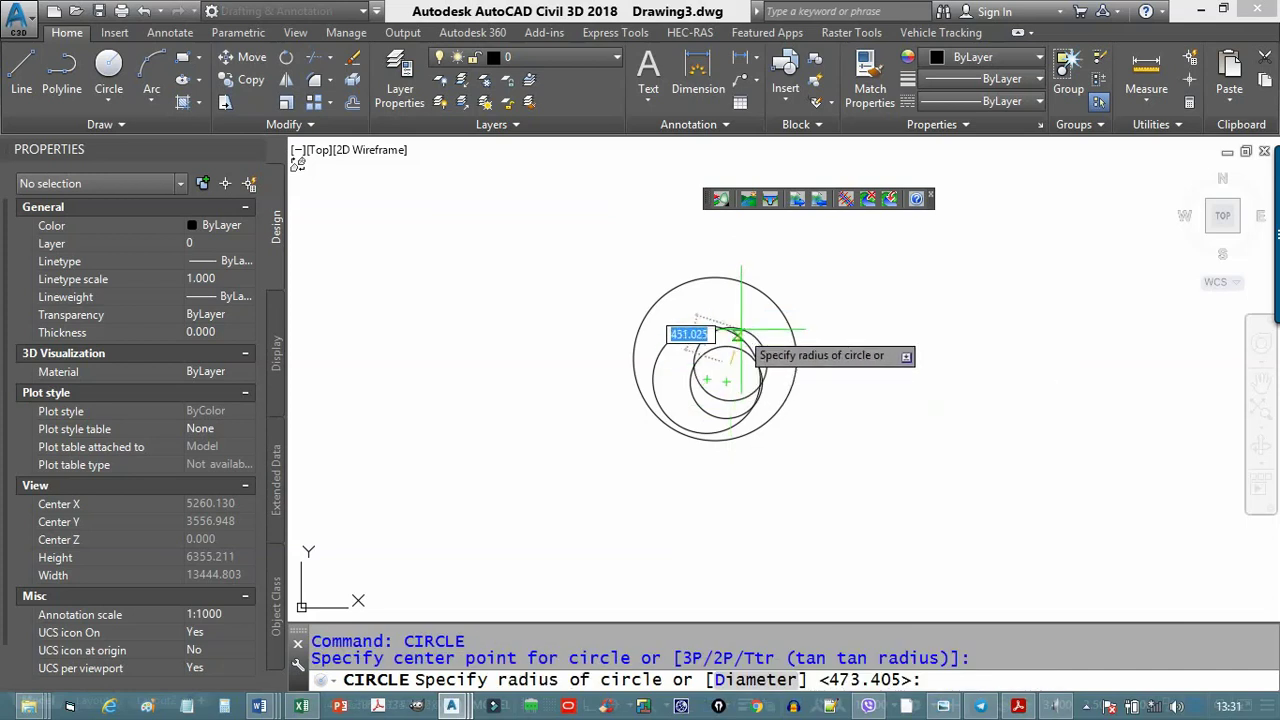
click(739, 336)
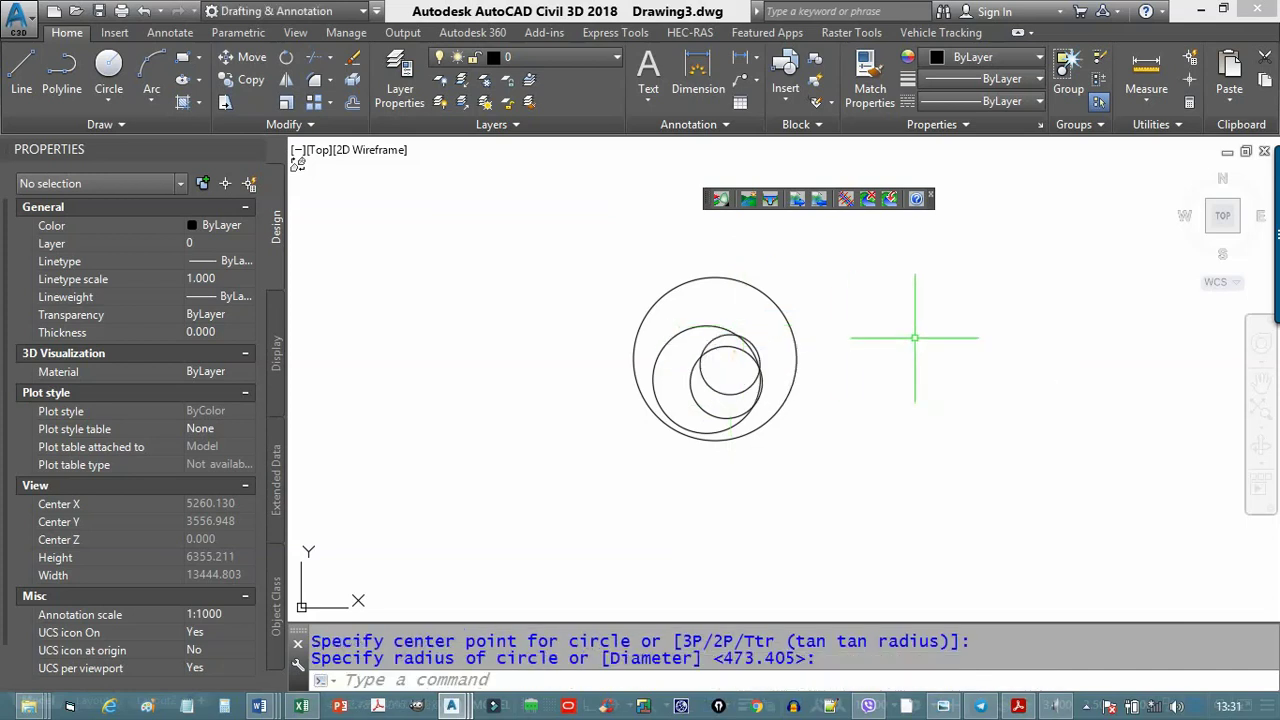
- Select all four circles, remove the original and smallest ones from the selection, and close Properties
click(908, 286)
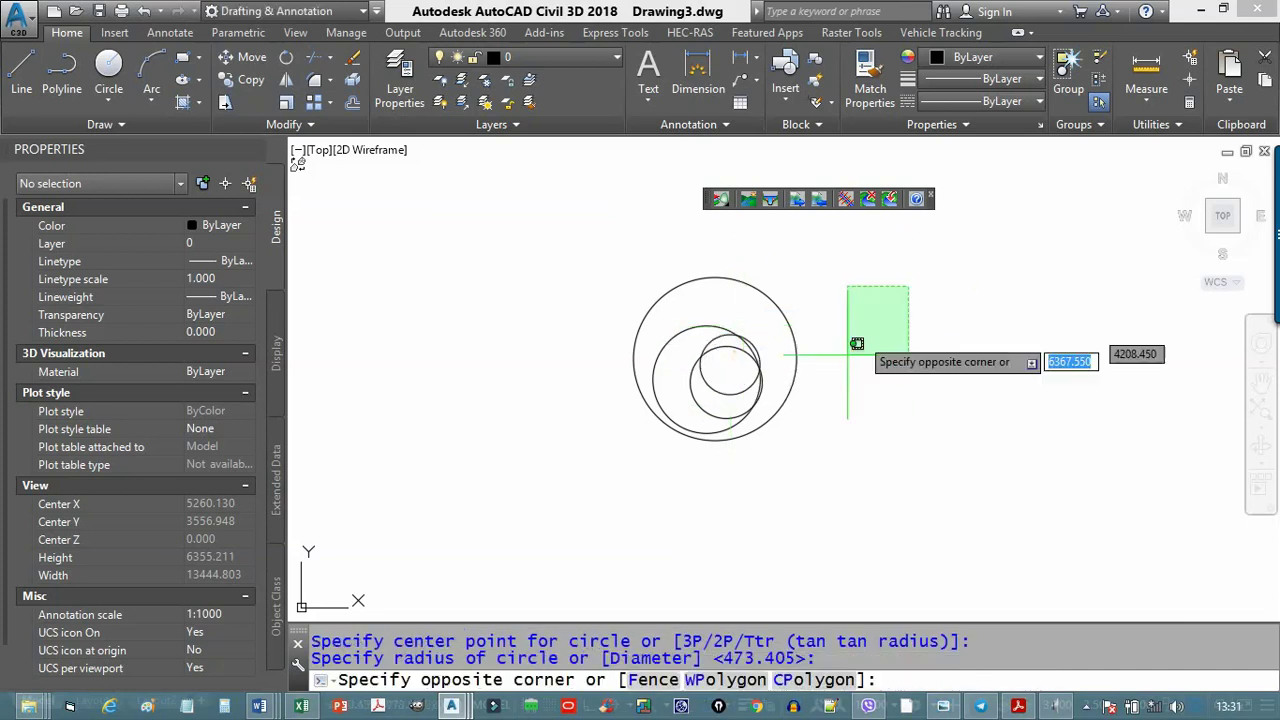
click(595, 440)
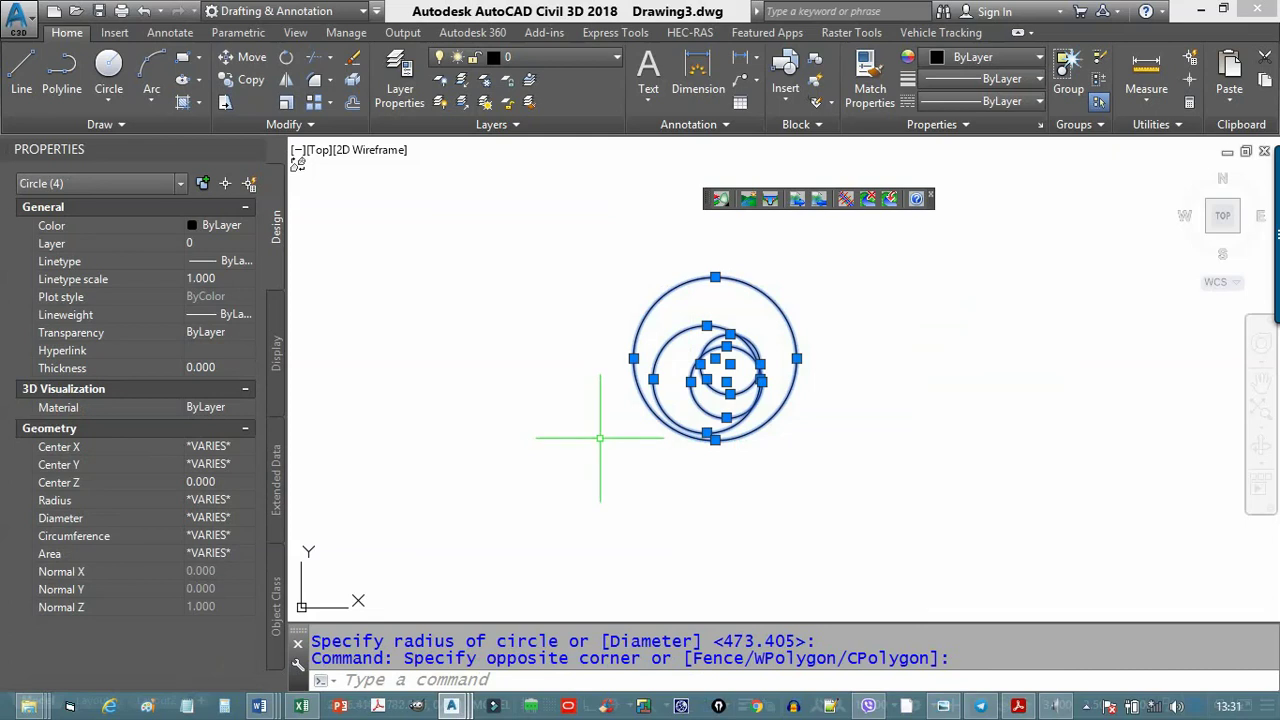
shift+click(678, 334)
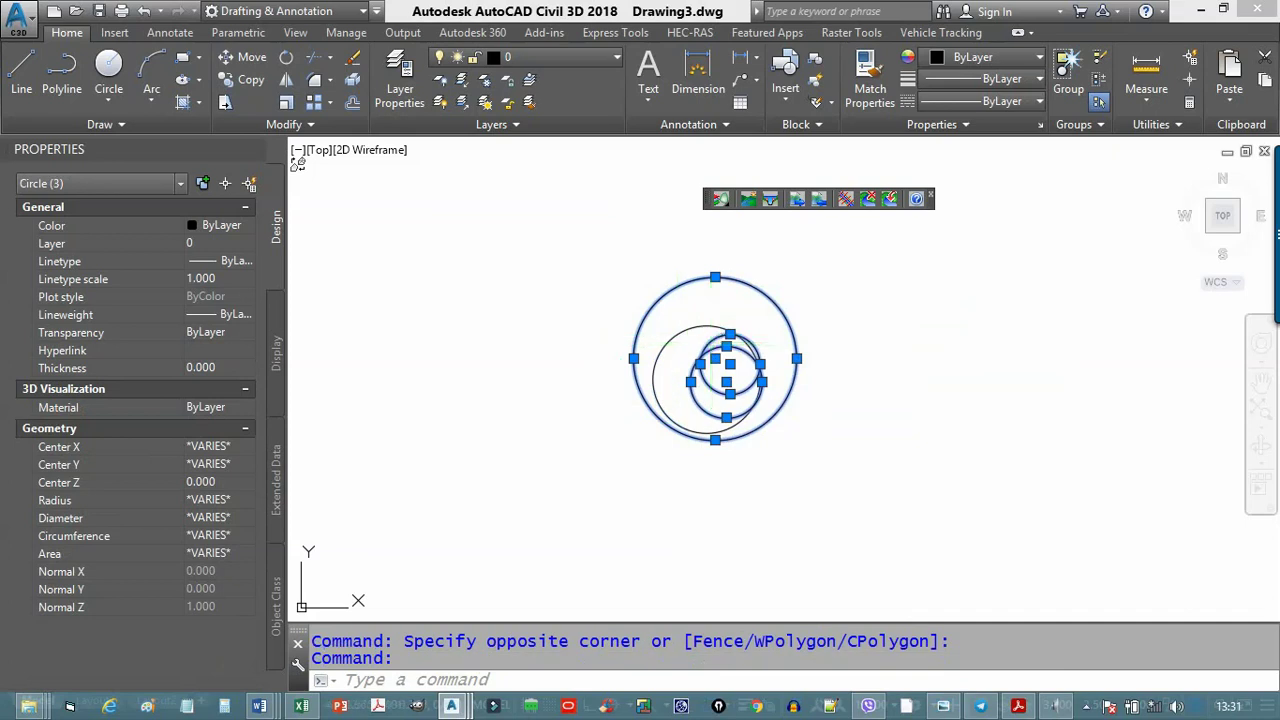
shift+click(711, 343)
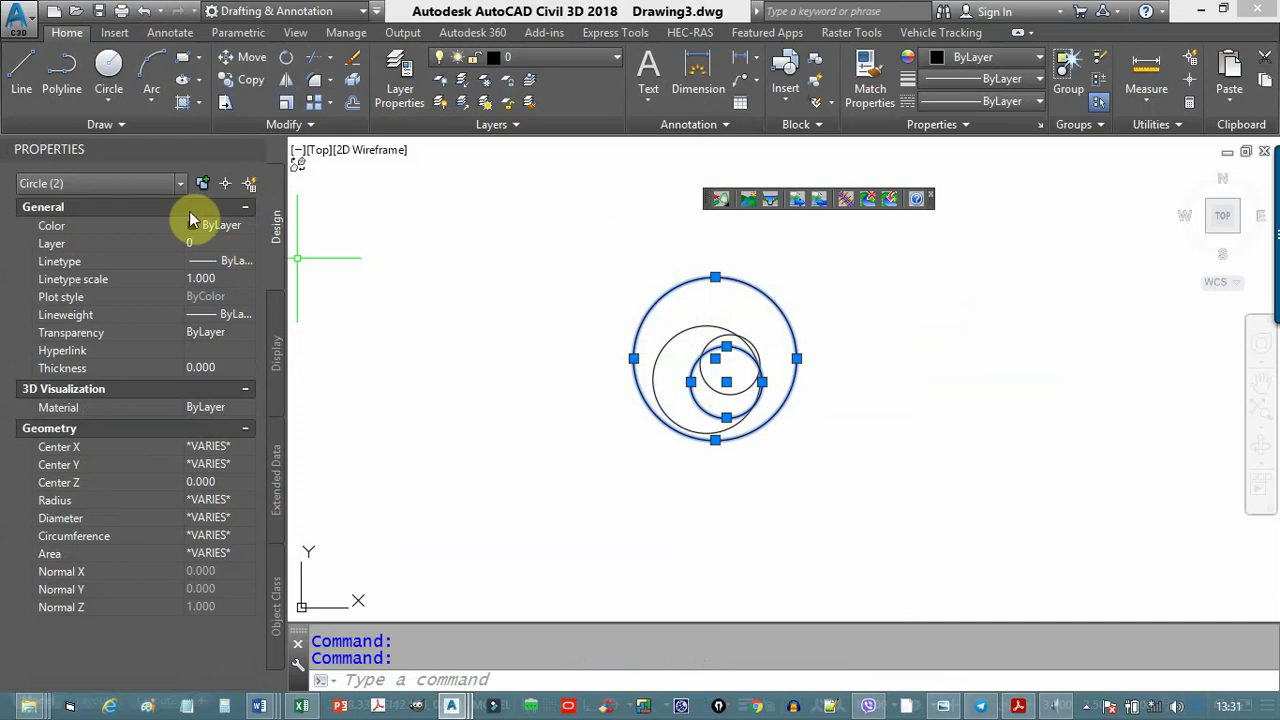
click(256, 150)
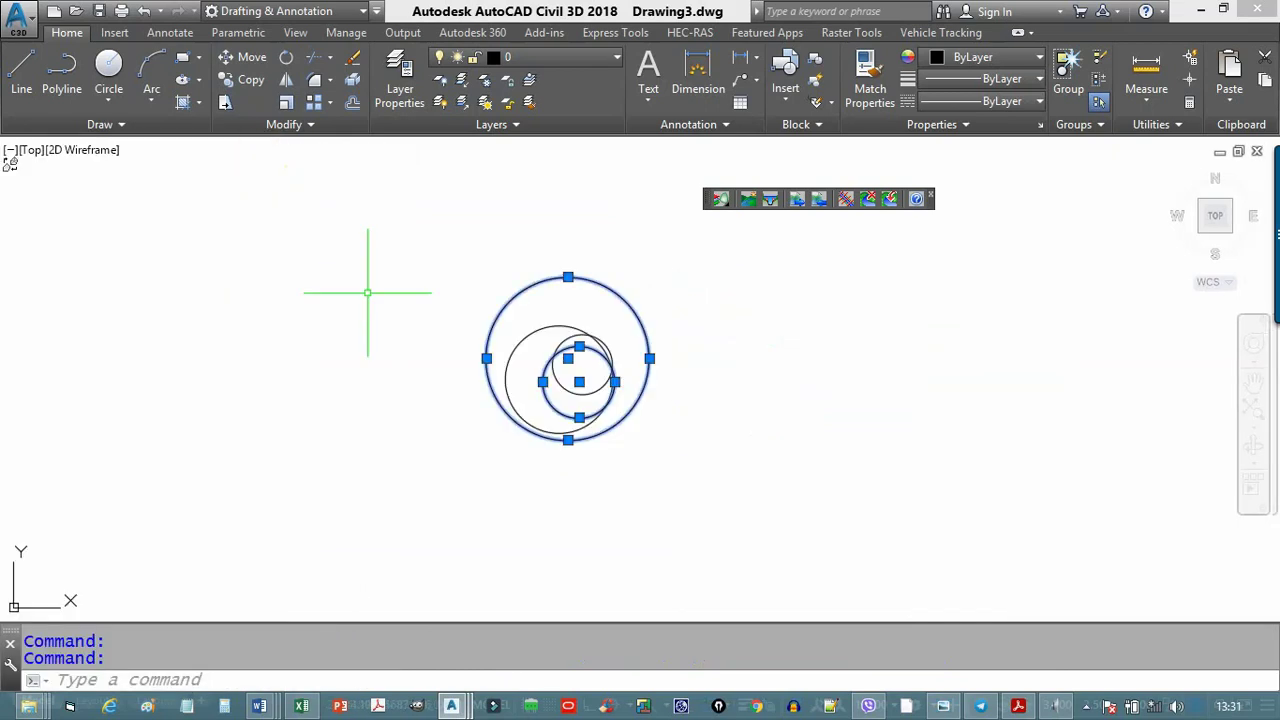
- In Properties, set the two selected circles' Color to Red and Lineweight to 0.50 mm
key(ctrl+1)
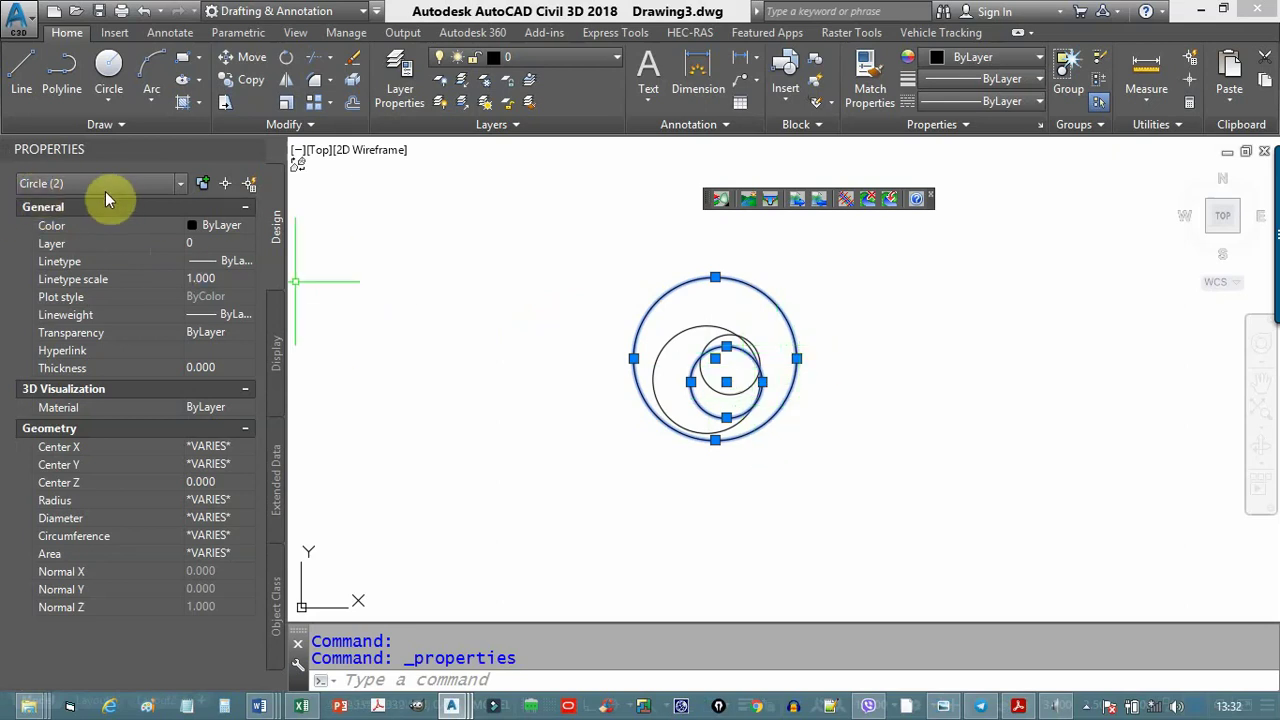
click(220, 228)
click(220, 228)
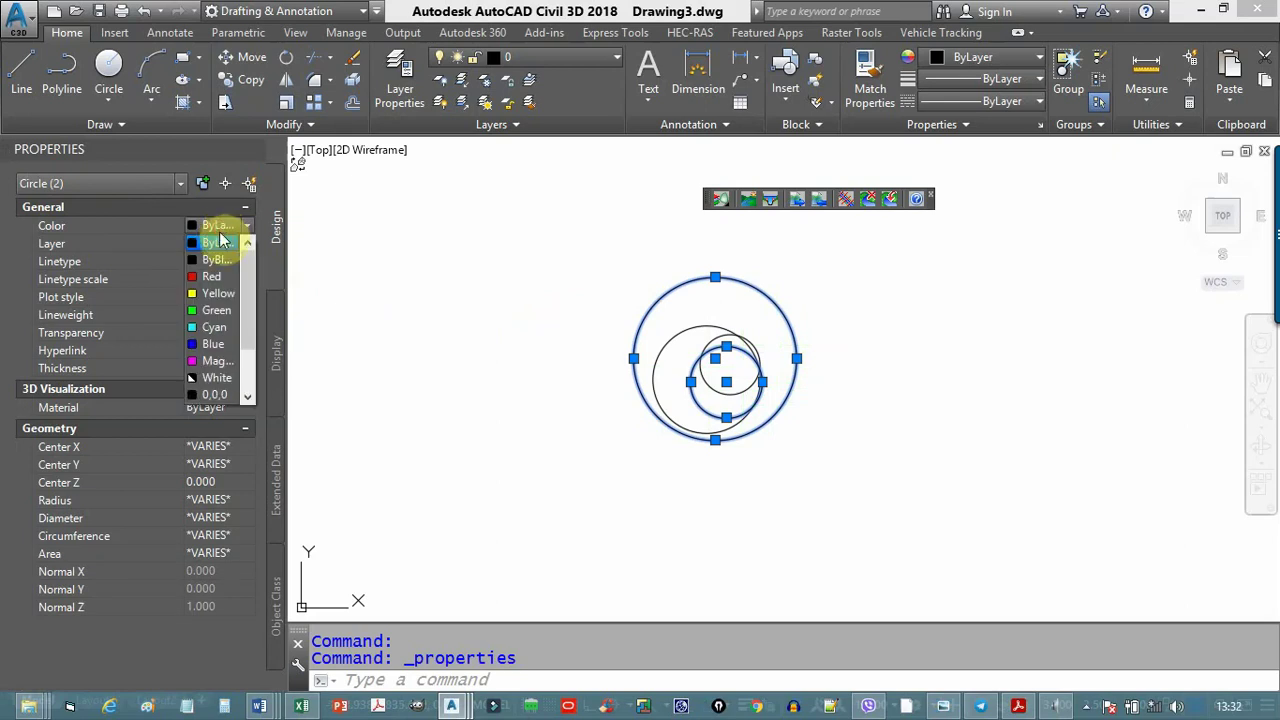
click(222, 277)
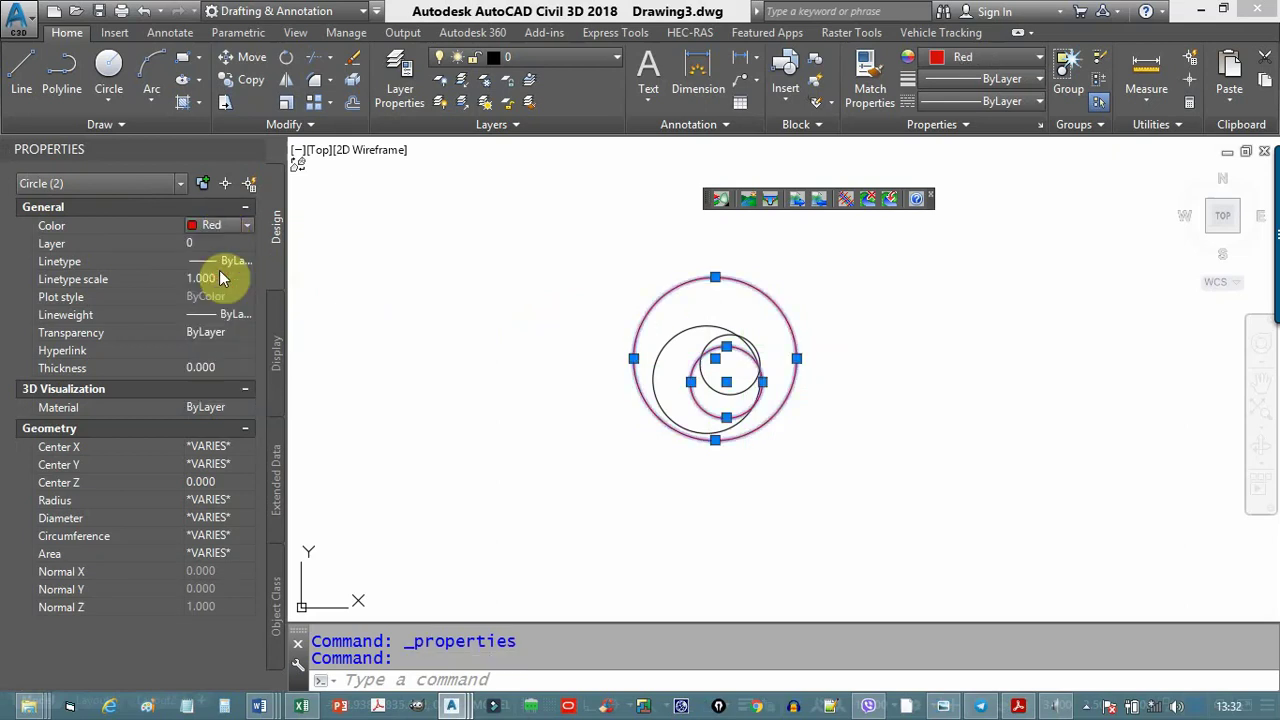
click(222, 316)
click(222, 316)
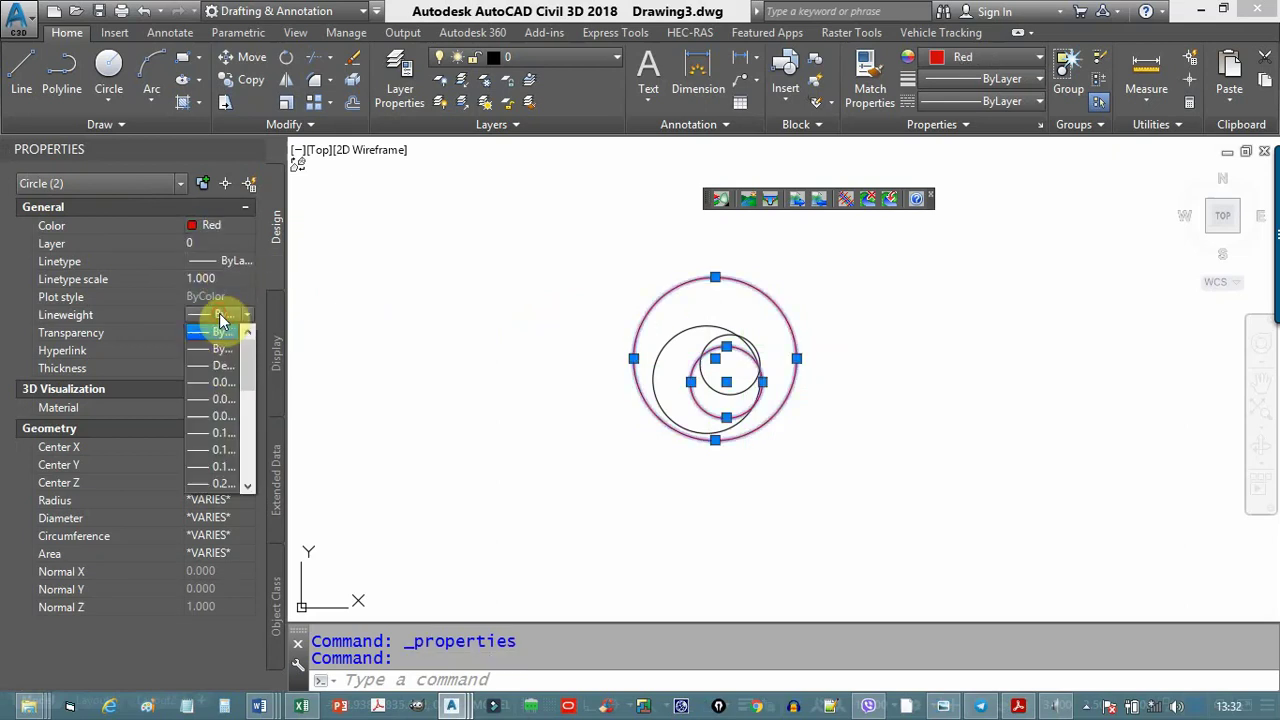
scroll(229, 347, down, 2)
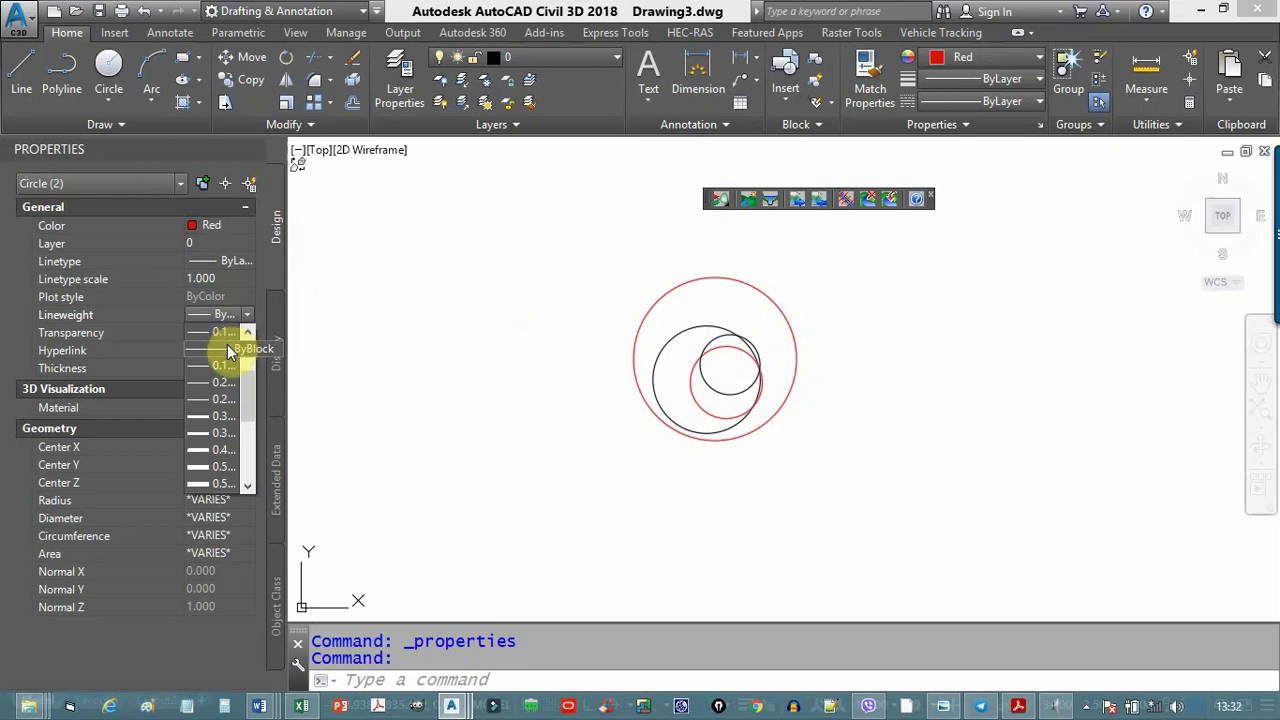
click(223, 463)
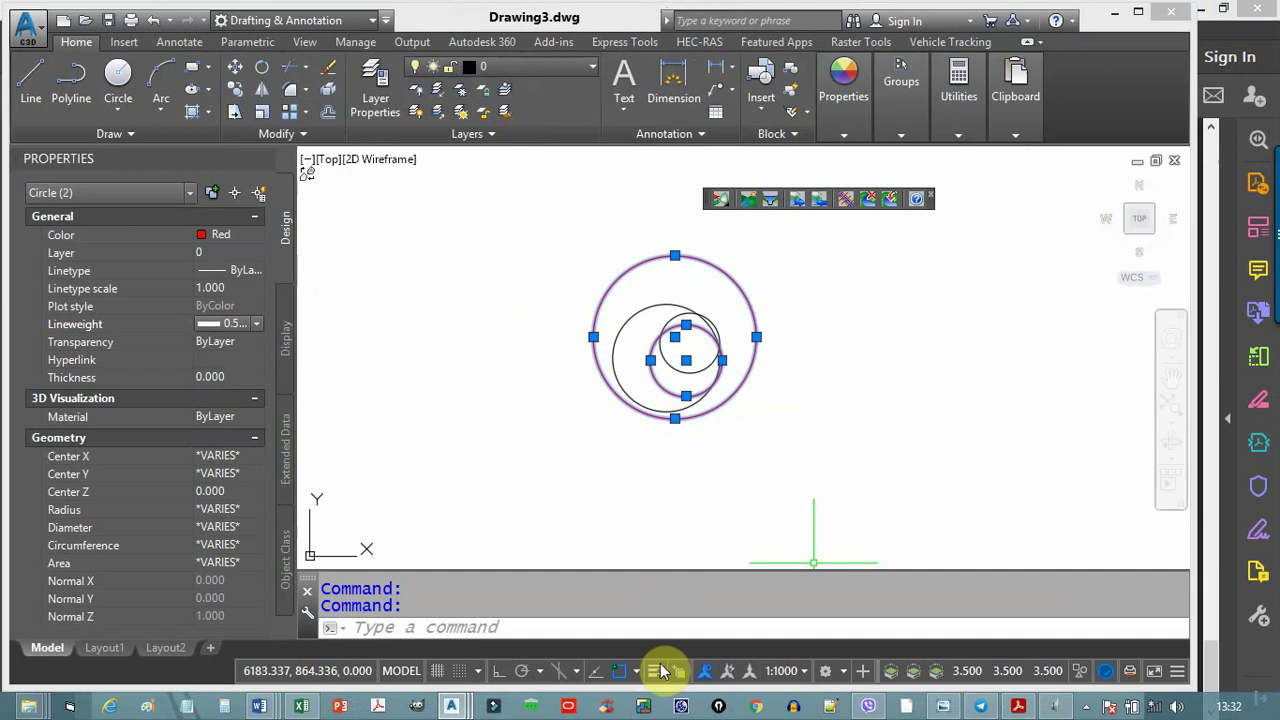
- Turn on lineweight display, clear the selection, maximize AutoCAD, then switch to the Acrobat slides
click(655, 670)
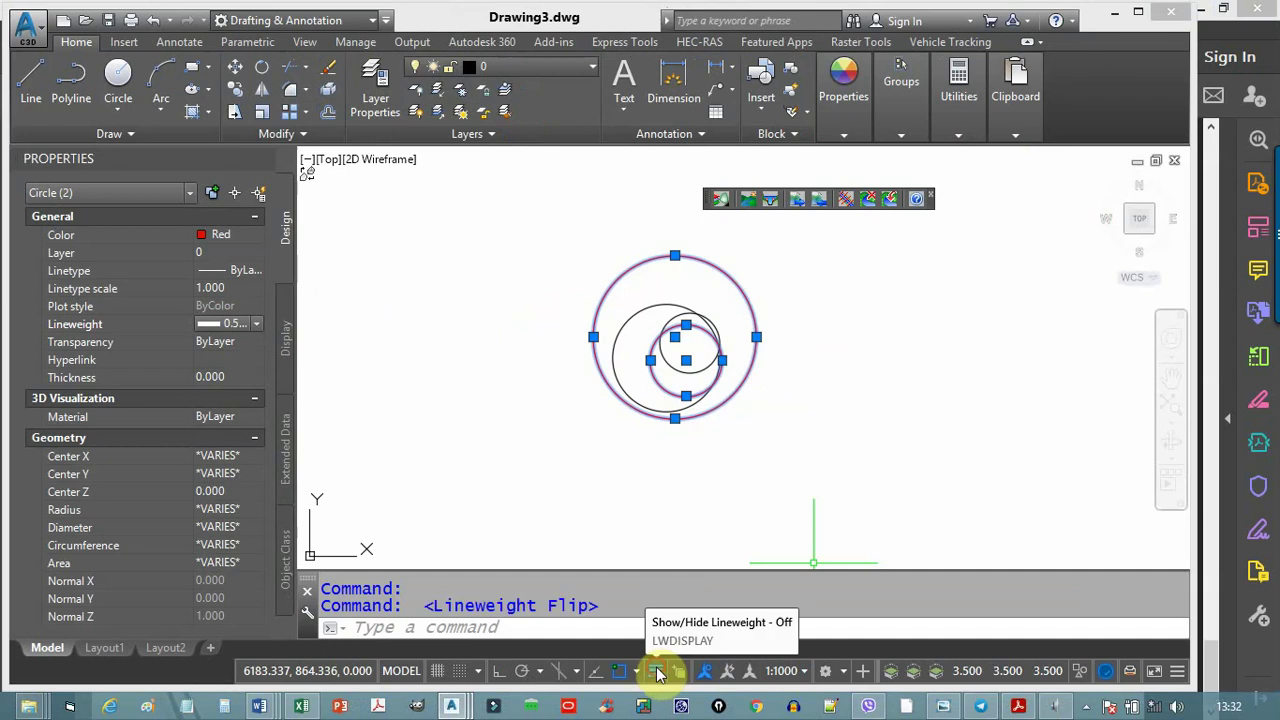
key(Escape)
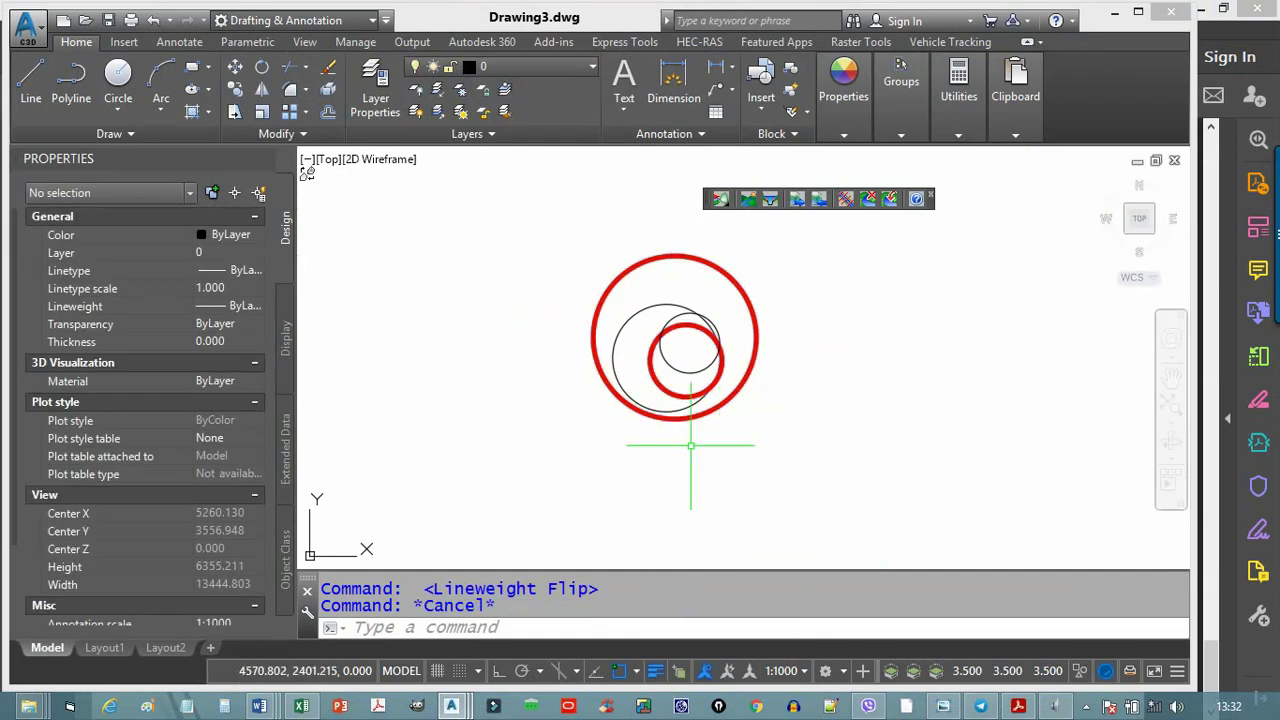
click(1138, 11)
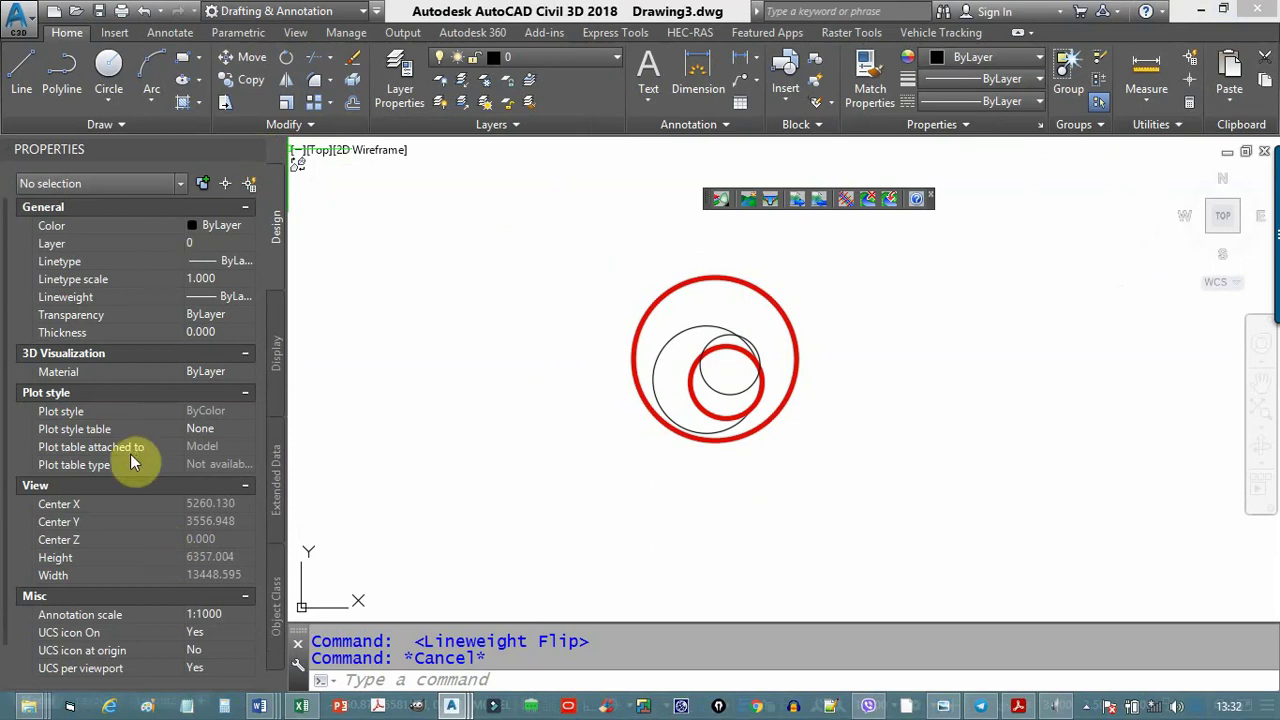
click(1020, 708)
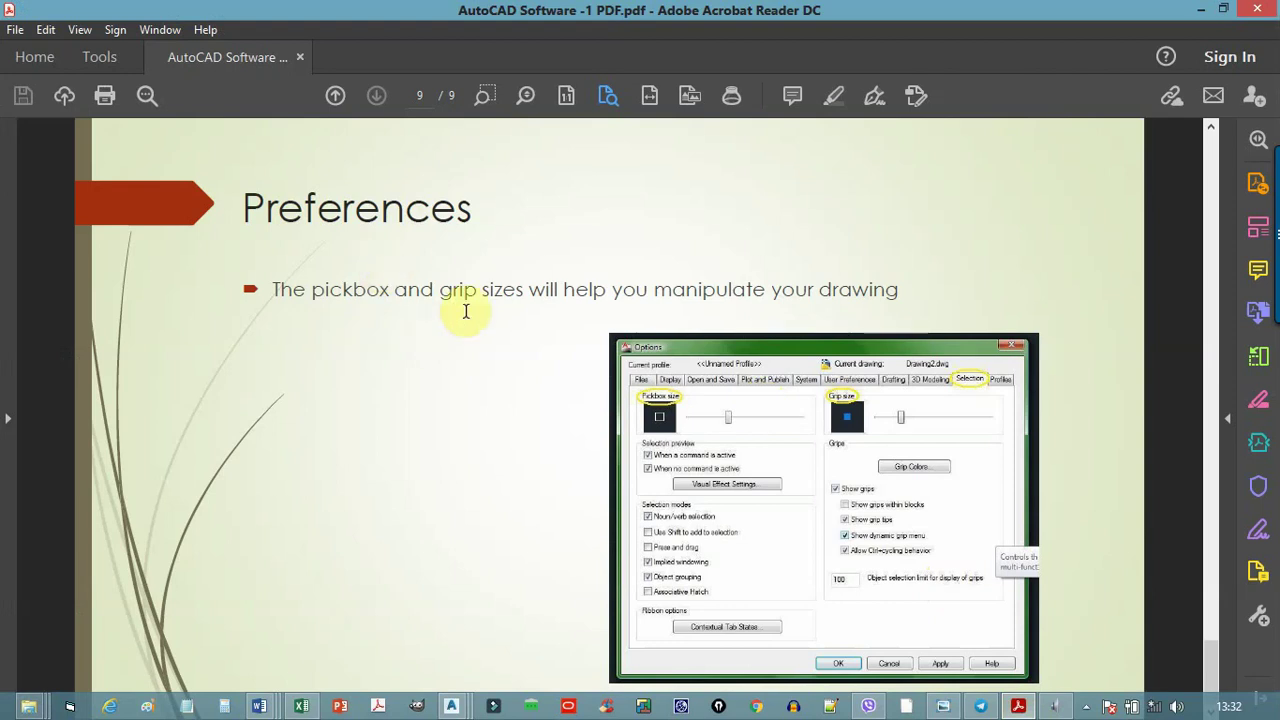
- Minimize Acrobat Reader after viewing the page 9 Preferences slide to return to the drawing
click(1202, 12)
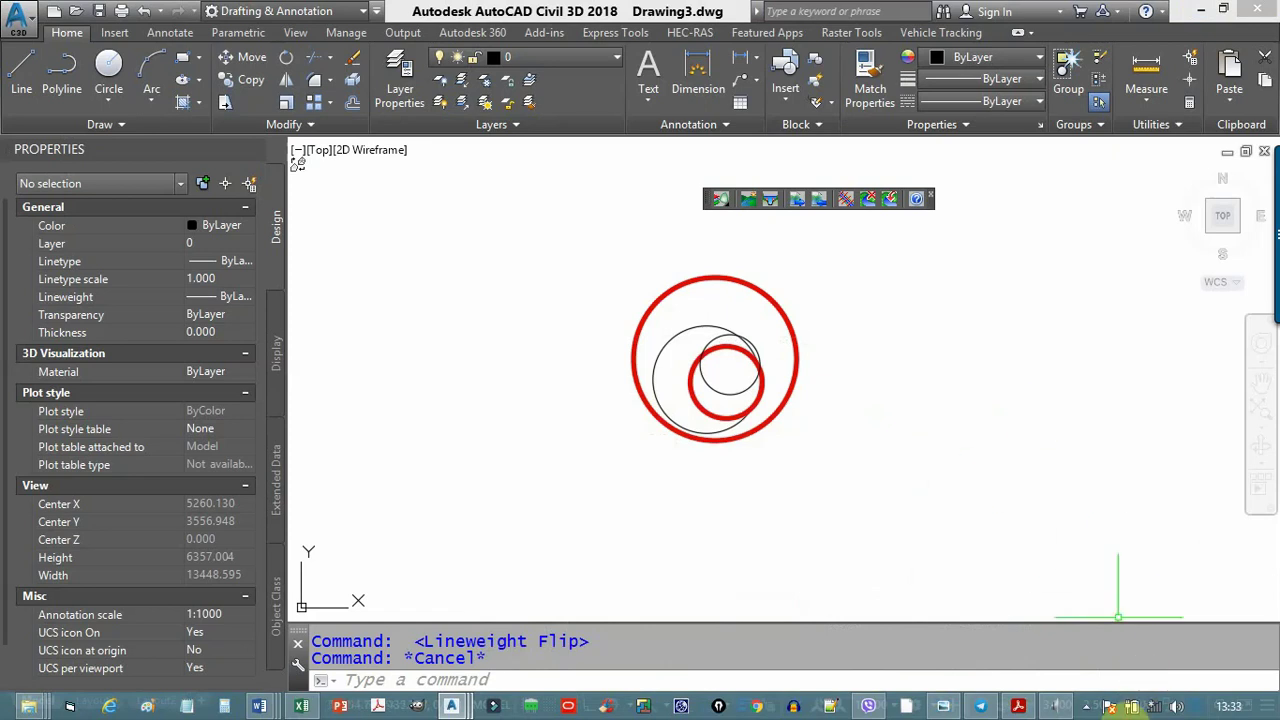
click(1086, 707)
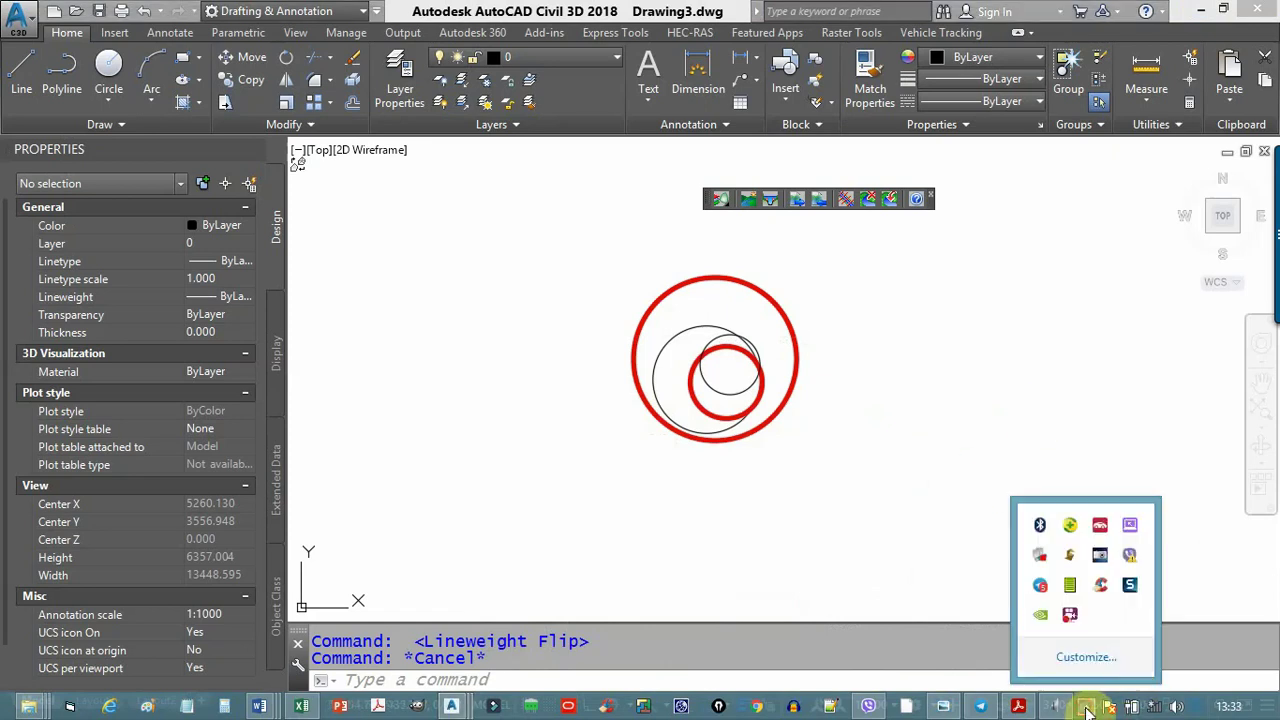
right_click(1070, 617)
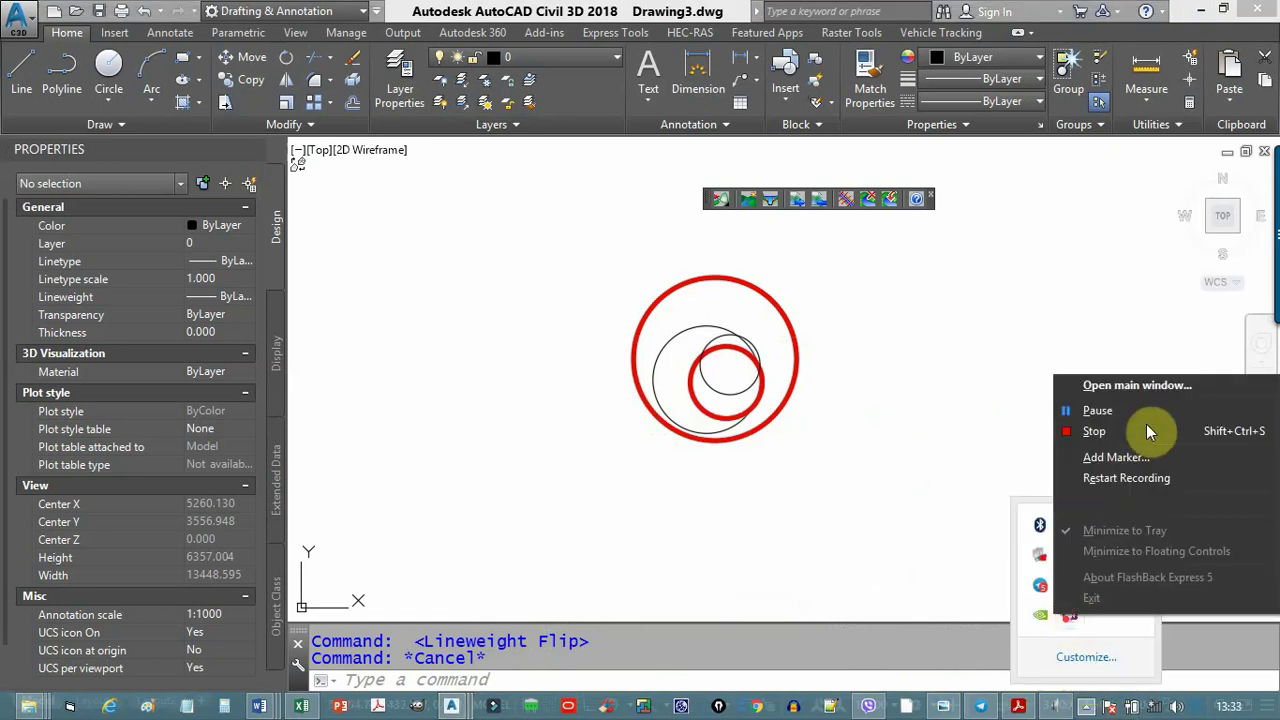